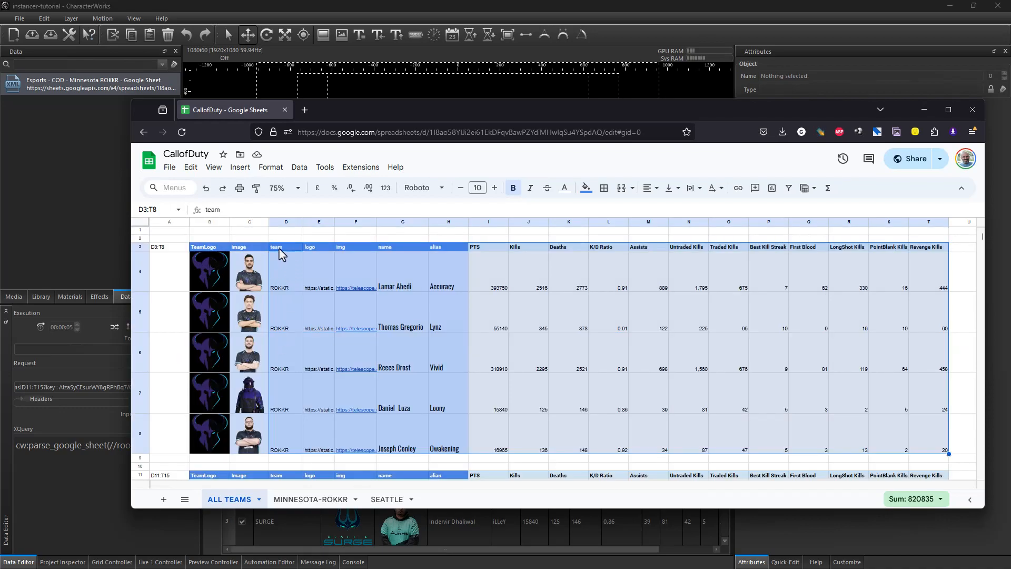
Step: Copy the D3:T8 range reference of the Minnesota ROKKR player table from the Google Sheet
key("ctrl+c")
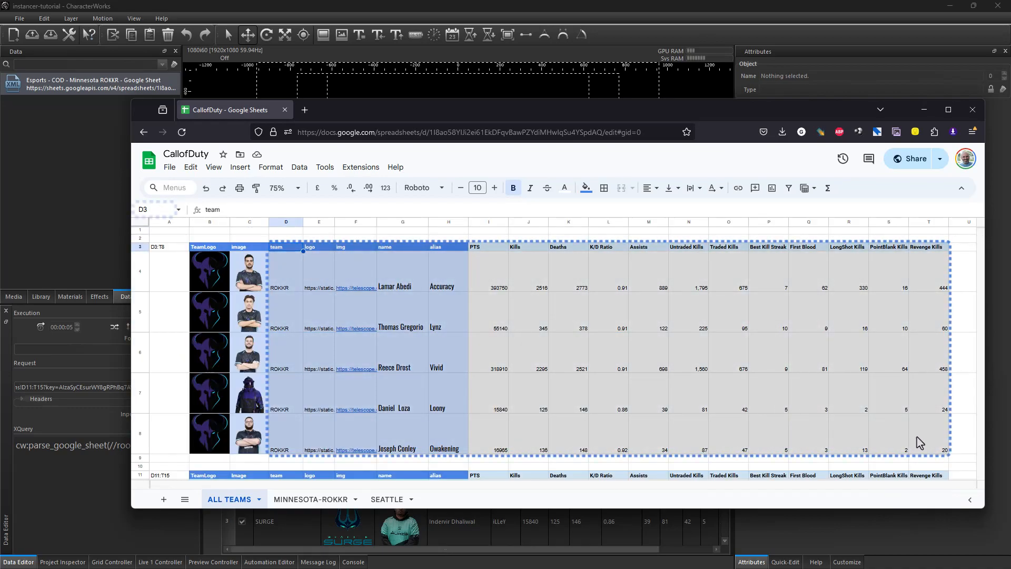
left_click(933, 449, "shift")
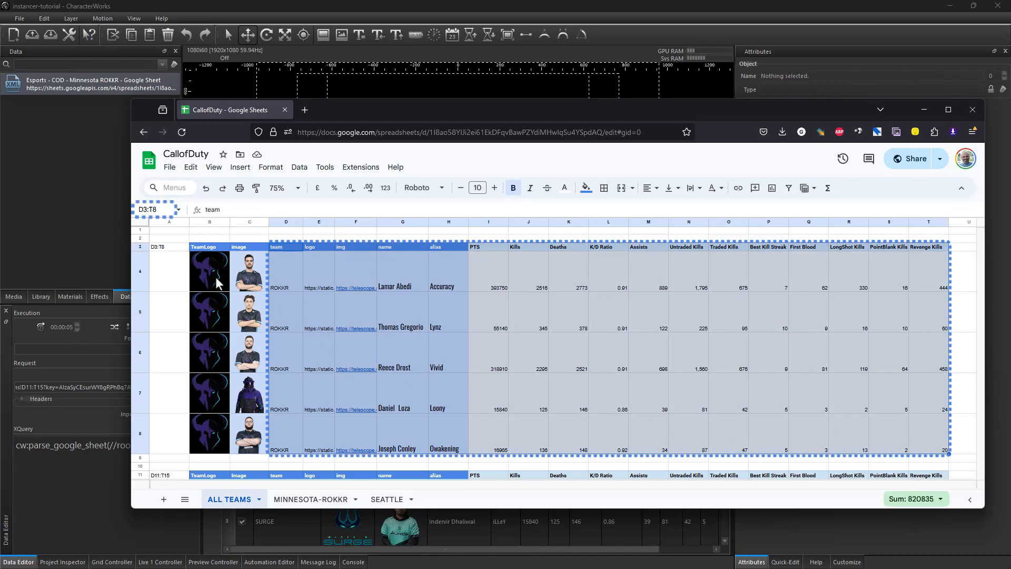
left_click(159, 210)
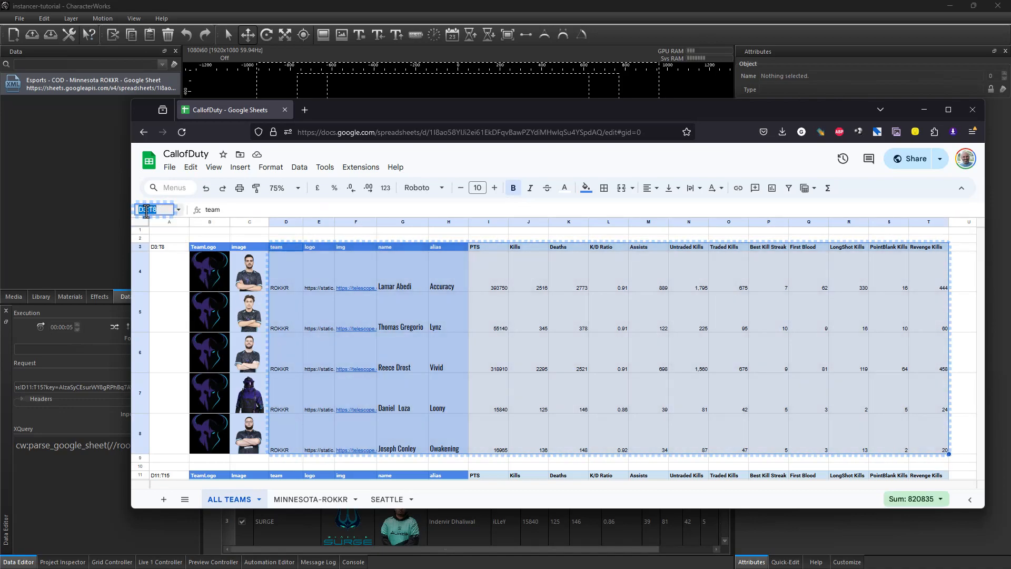
right_click(149, 213)
left_click(173, 276)
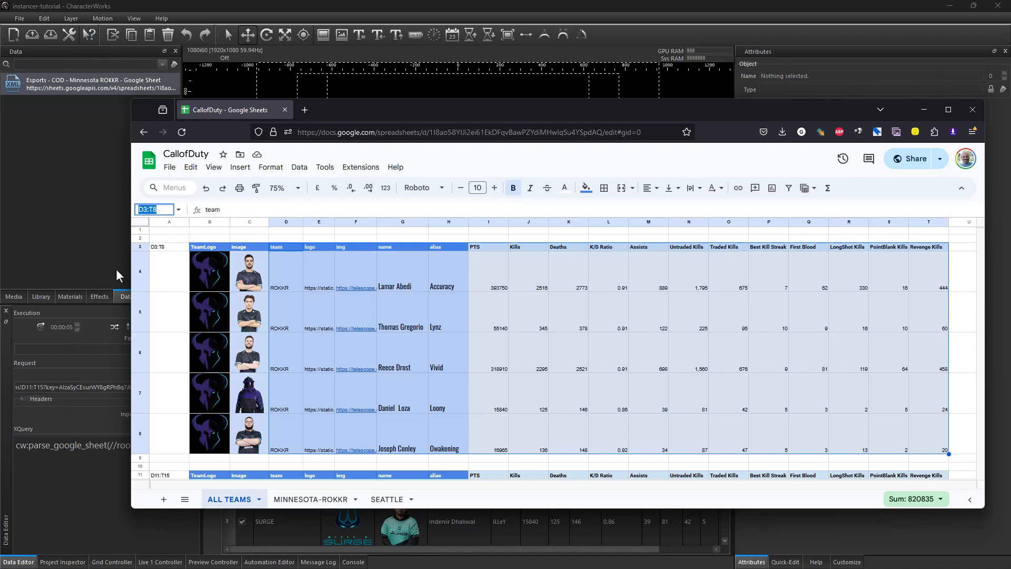
Step: Paste the D3:T8 range into the data source's XML path and reload the data
left_click(43, 255)
left_click(58, 388)
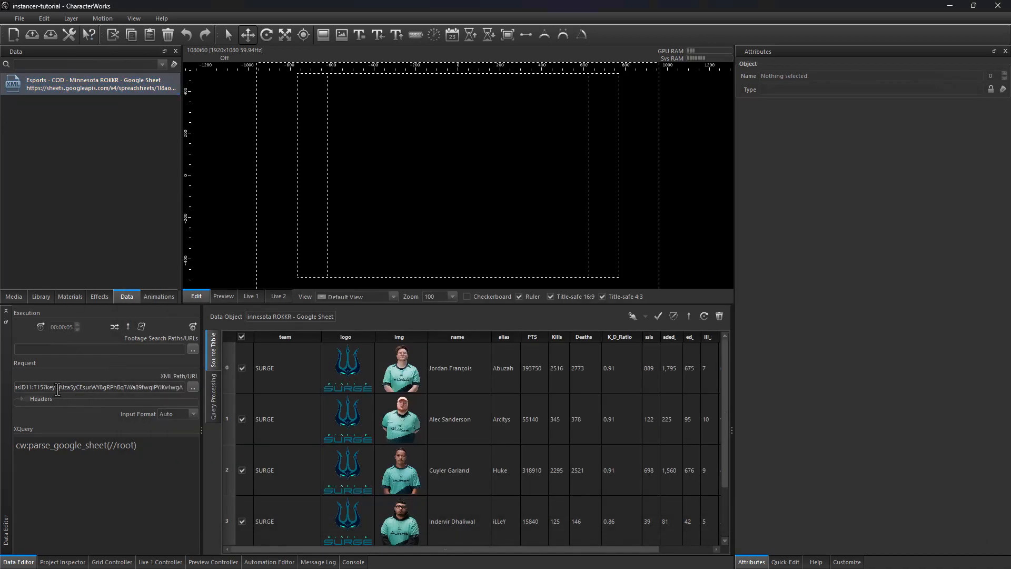
right_click(26, 388)
left_click(52, 440)
left_click(188, 327)
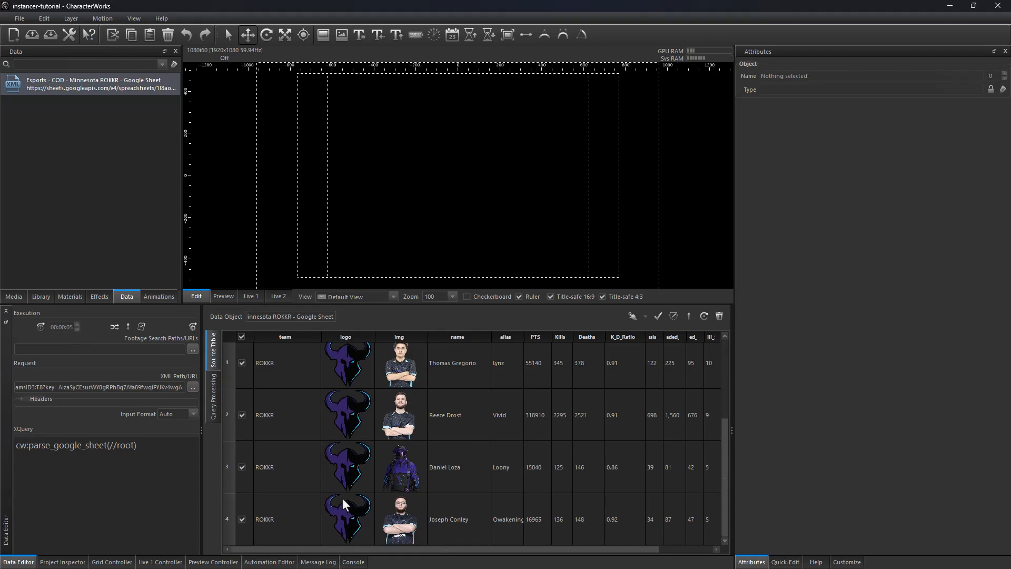
Step: Create a new layer named players in the project
left_click(81, 562)
right_click(112, 446)
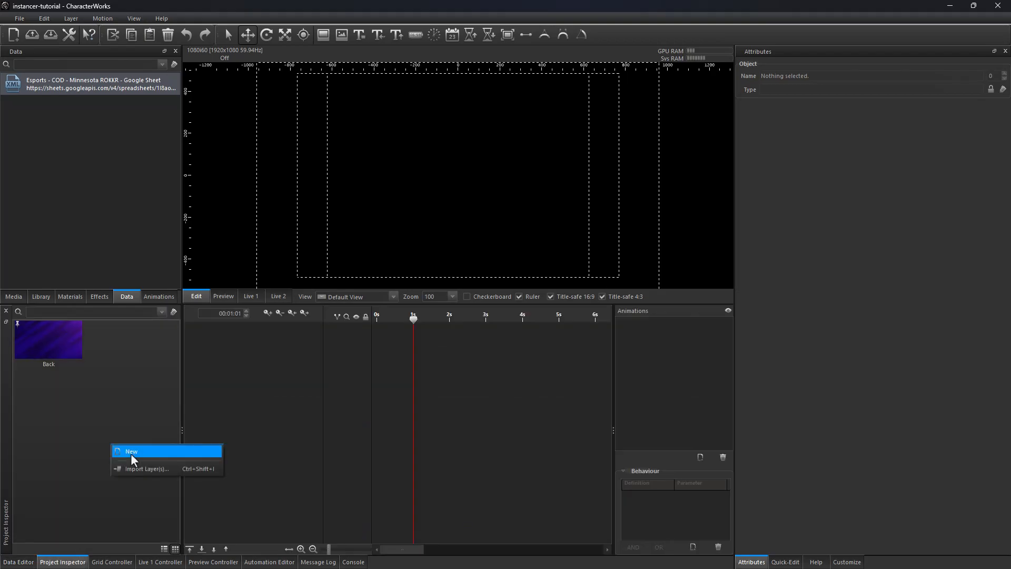
left_click(132, 456)
type("players")
key("Return")
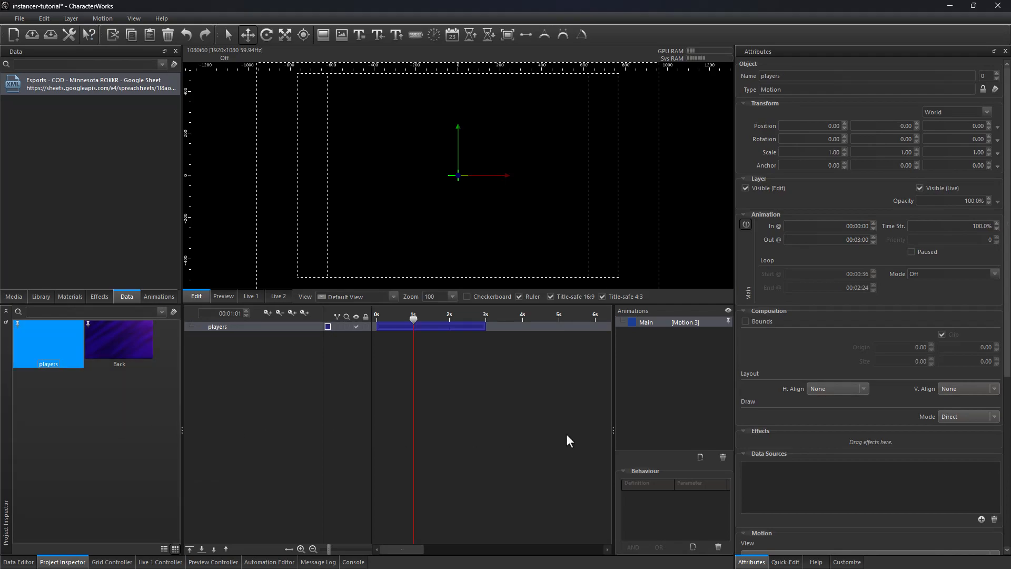
Step: Drag the player img field from the data table onto the canvas inside the players layer
scroll(995, 484, "down", 5)
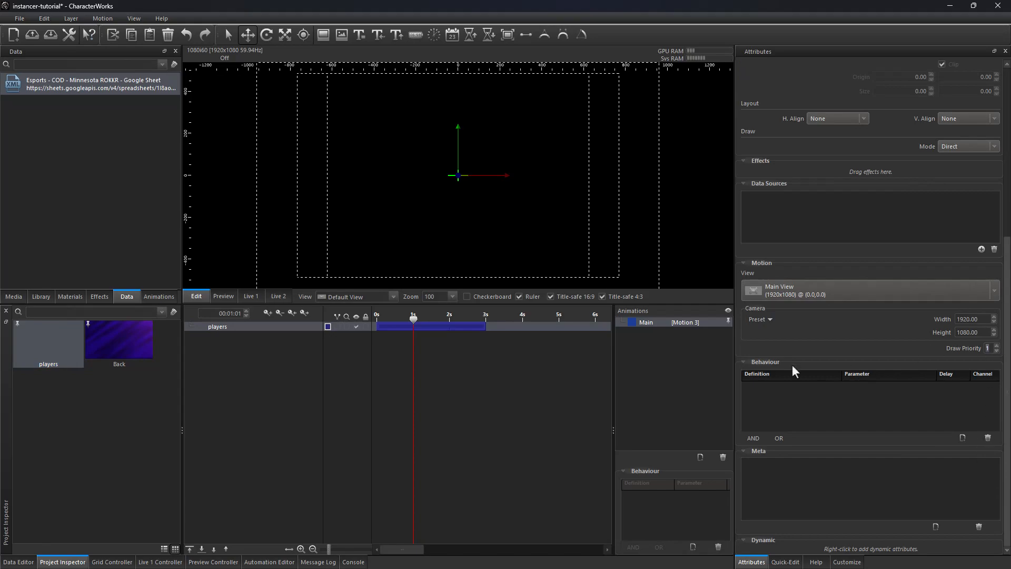
left_click_drag(415, 317, 409, 318)
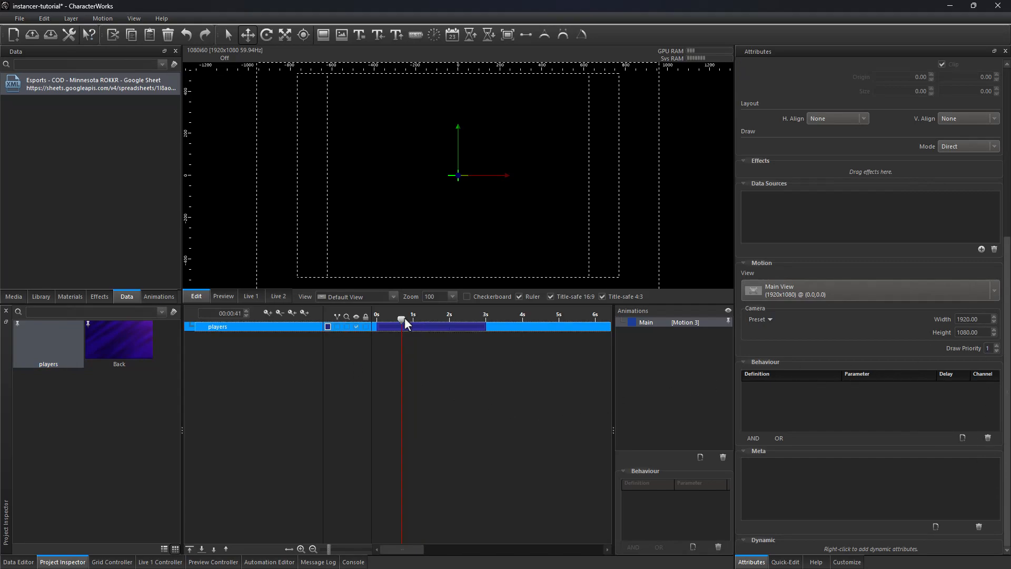
left_click(166, 188)
left_click_drag(374, 387, 469, 219)
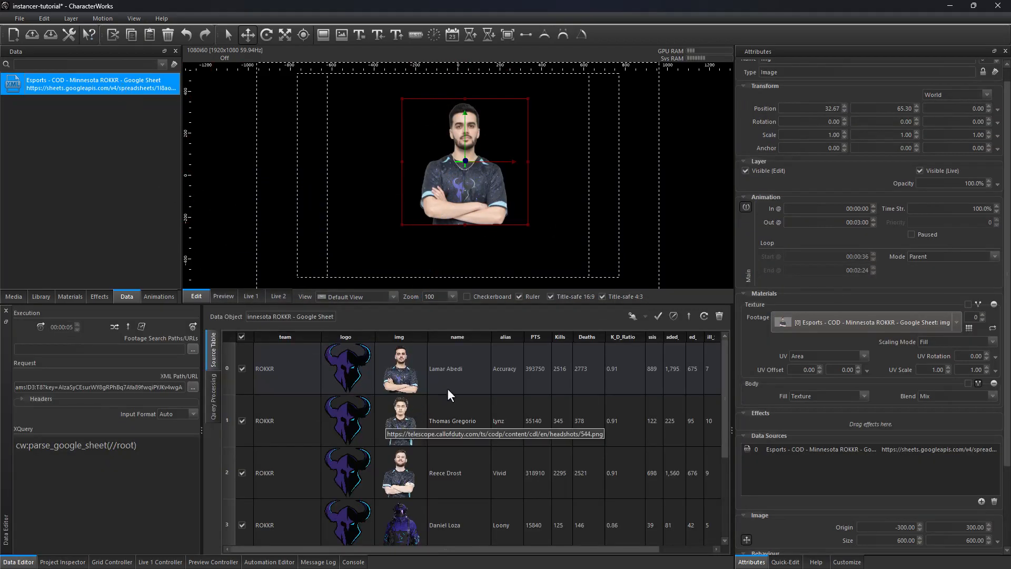
Step: Add the name and alias data fields as text layers over the player image
left_click_drag(447, 388, 465, 169)
left_click_drag(508, 195, 504, 195)
left_click(131, 89)
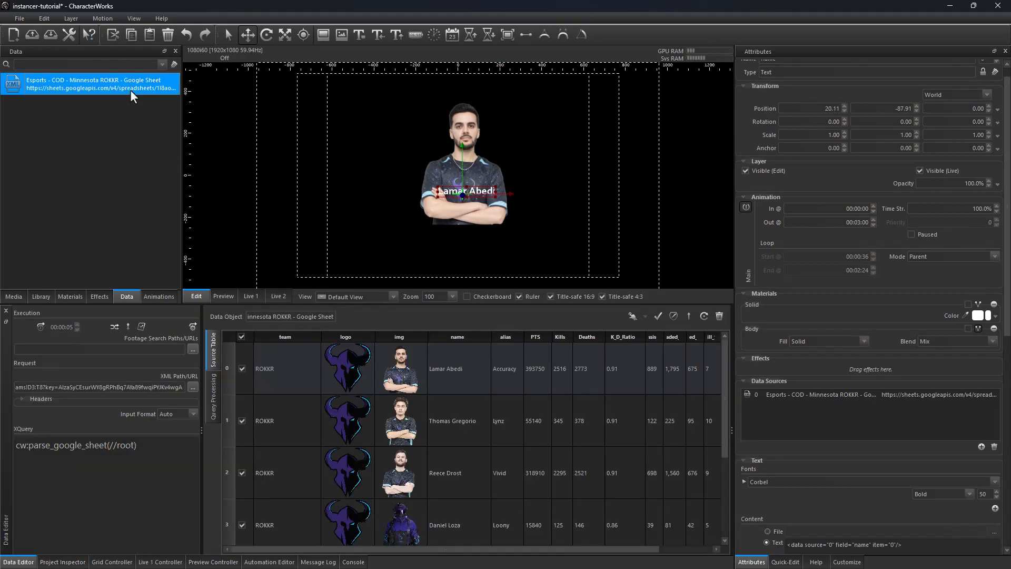
left_click_drag(505, 370, 462, 181)
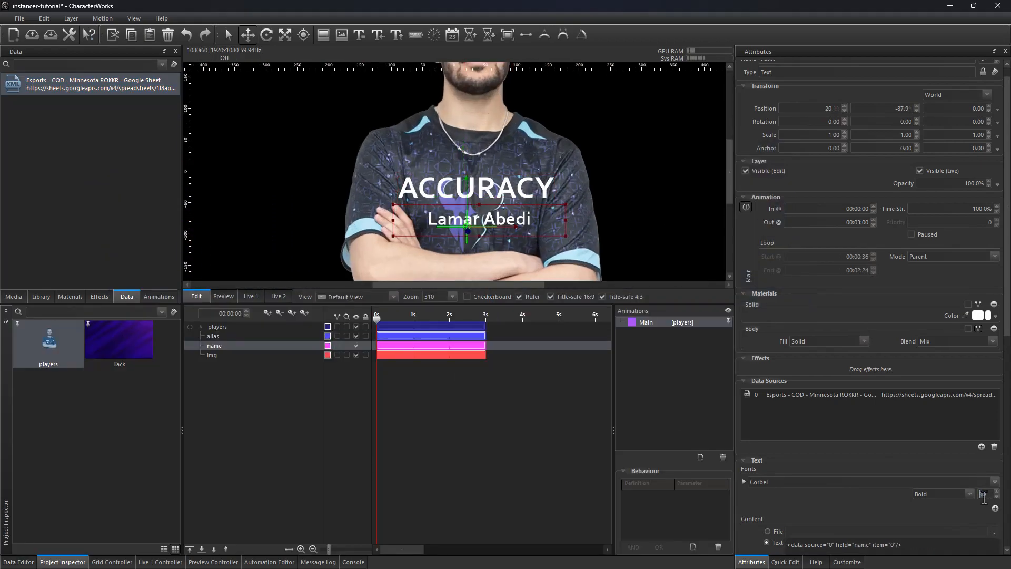
Step: Add the STATS_Back and STATS_Row library presets beneath the player's name
left_click(41, 296)
scroll(73, 264, "down", 3)
left_click_drag(54, 217, 443, 239)
left_click(401, 348)
left_click(406, 320)
left_click_drag(442, 239, 465, 230)
left_click_drag(54, 239, 425, 219)
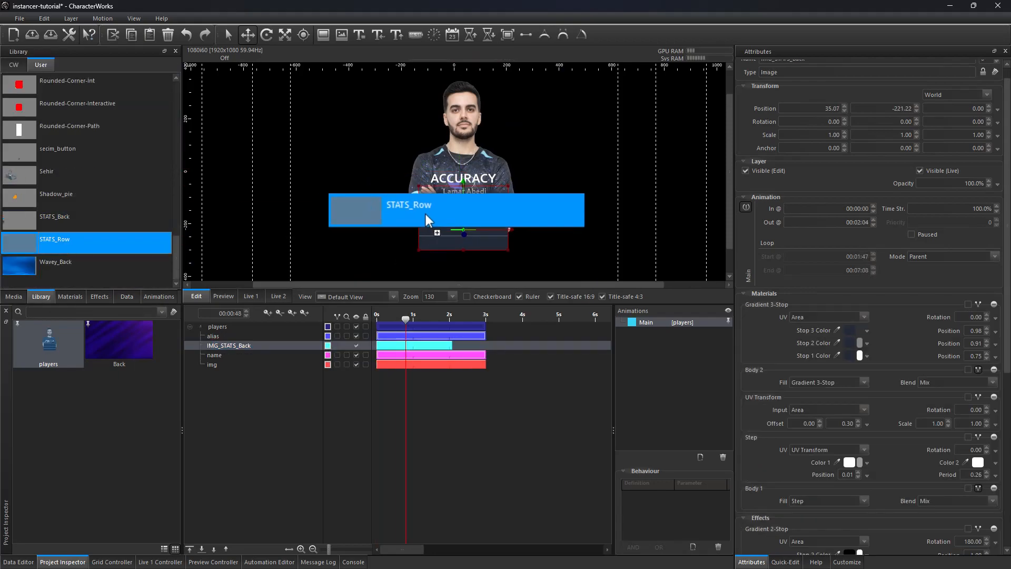
left_click_drag(425, 219, 464, 211)
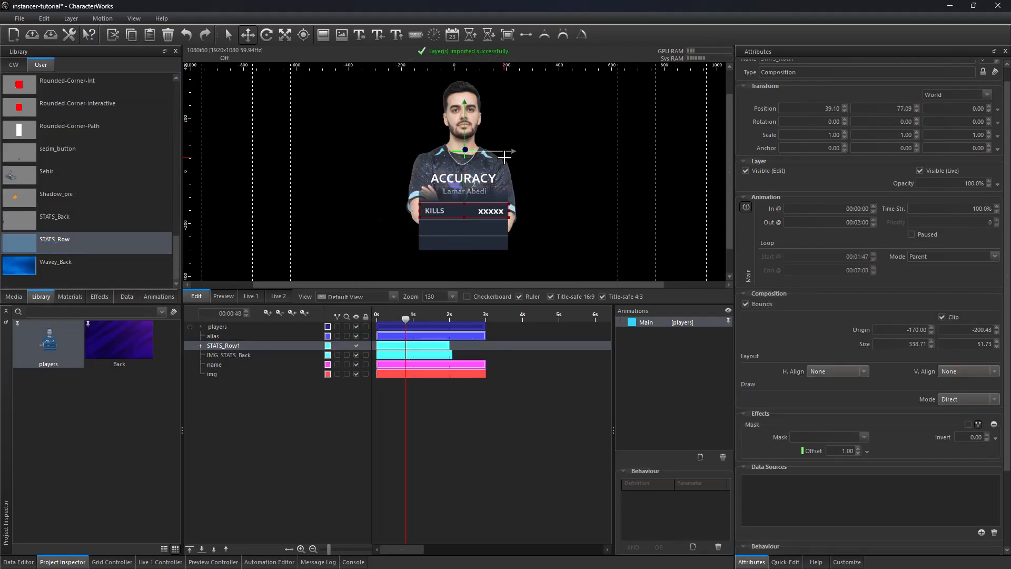
Step: Give the KILLS score's data field a #,### number format
scroll(505, 157, "up", 5)
left_click(526, 190)
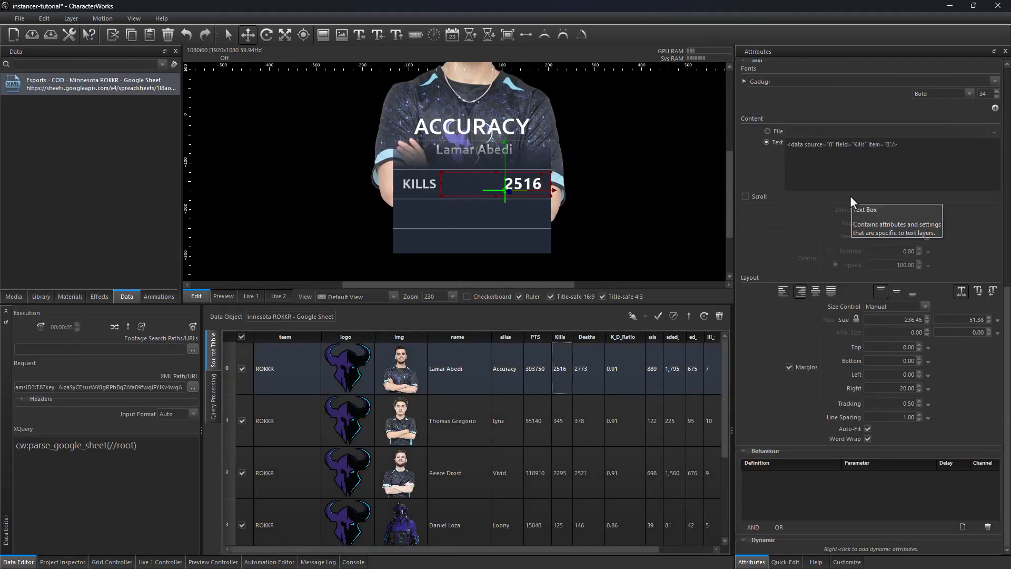
type("\"\"")
key("Left")
type("number(#")
type(",###)")
Step: Duplicate the stats row and relabel the copy K/D RATIO
left_click(69, 562)
left_click(229, 345)
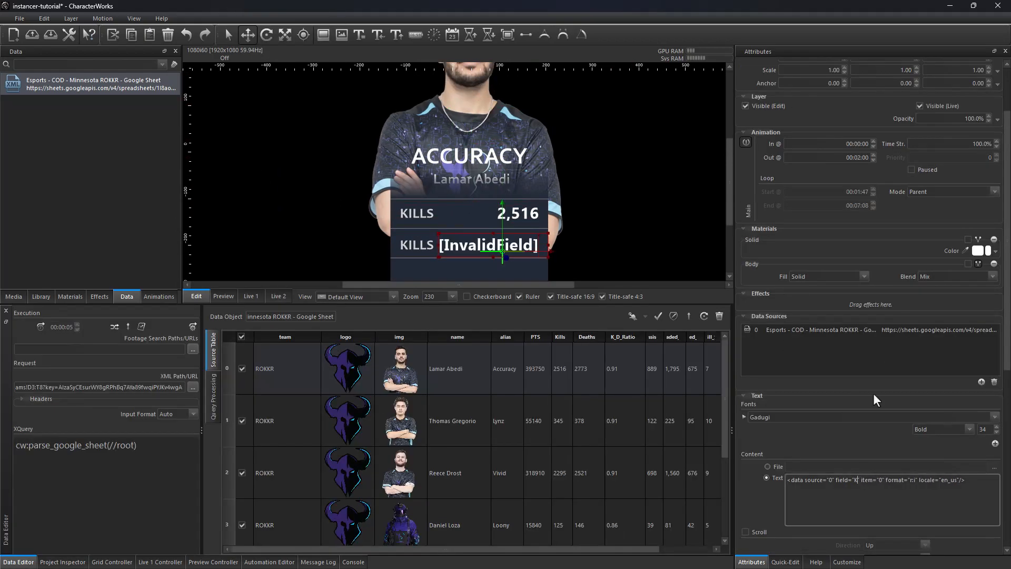
left_click(432, 245)
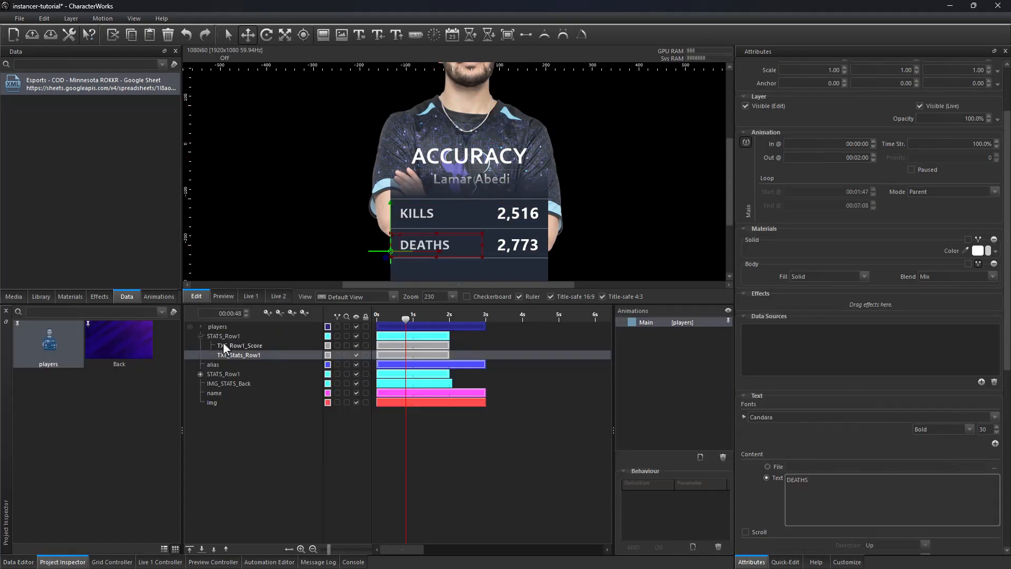
left_click(221, 345)
key("ctrl+d")
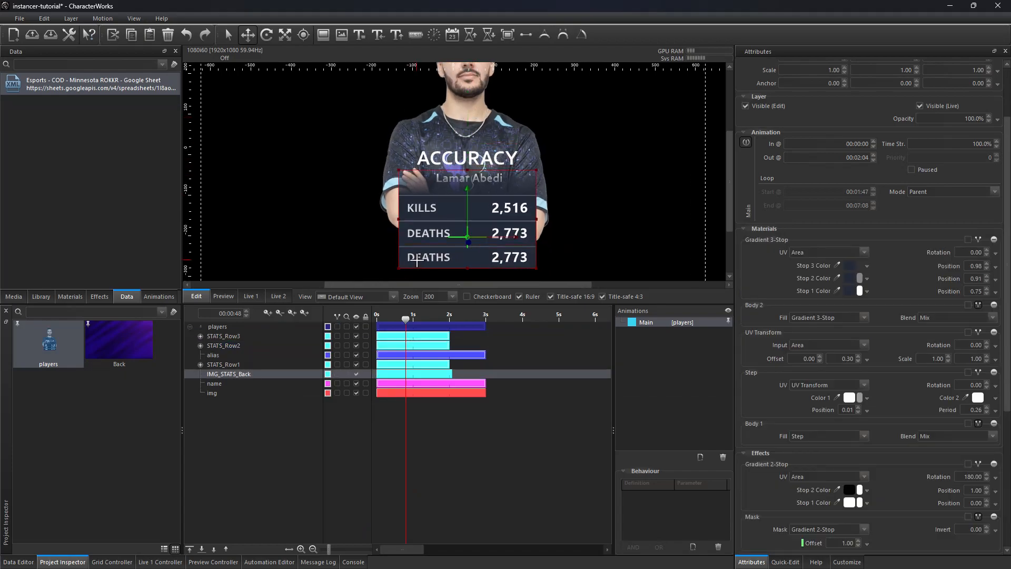
type("K/D RATIO")
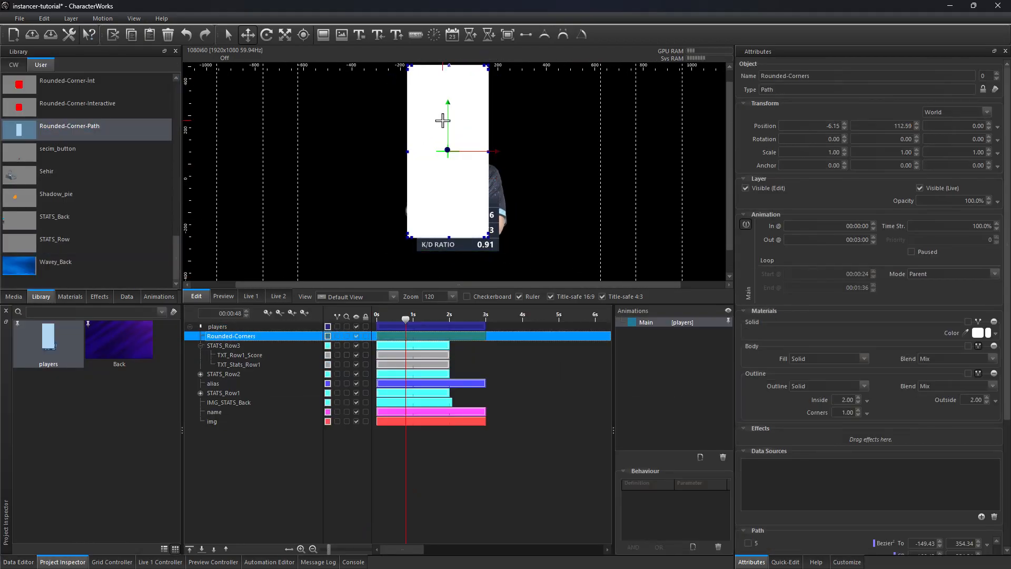
Step: Add a rounded-corner path frame around the card and apply the Outline-build material to it
left_click_drag(443, 121, 453, 137)
left_click(201, 345)
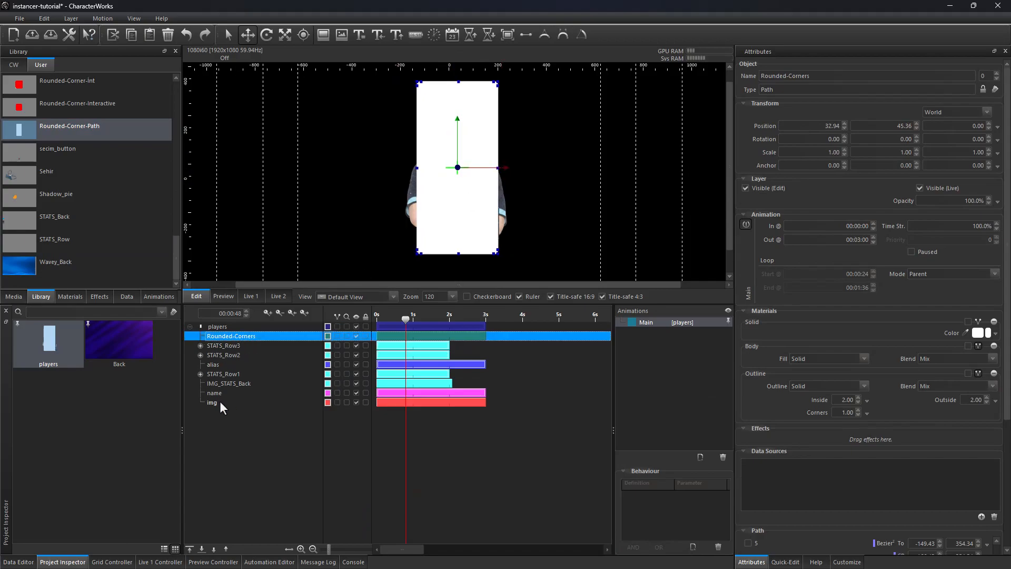
left_click(220, 402, "shift")
right_click(219, 401)
left_click(251, 337)
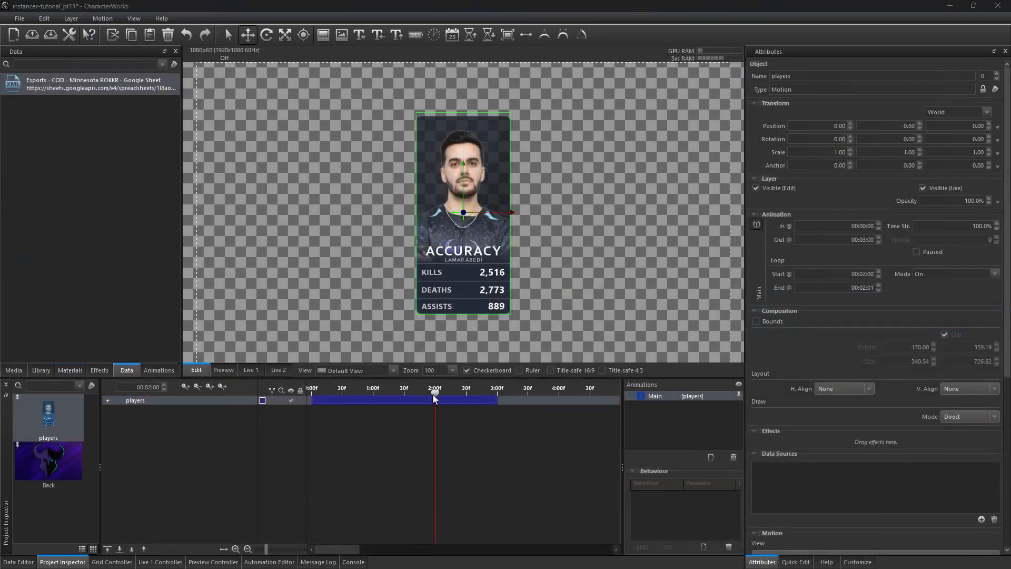
mouse_move(432, 393)
left_mouse_down()
mouse_move(338, 394)
mouse_move(427, 400)
left_mouse_up()
Step: Turn the Player composition inside the players layer into an instancer
double_click(118, 88)
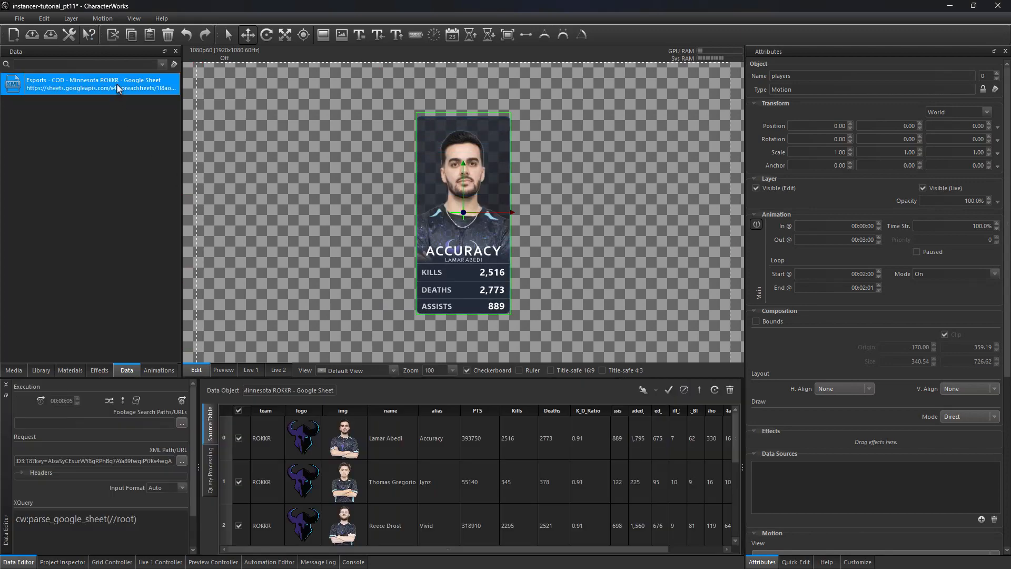
left_click_drag(338, 377, 335, 260)
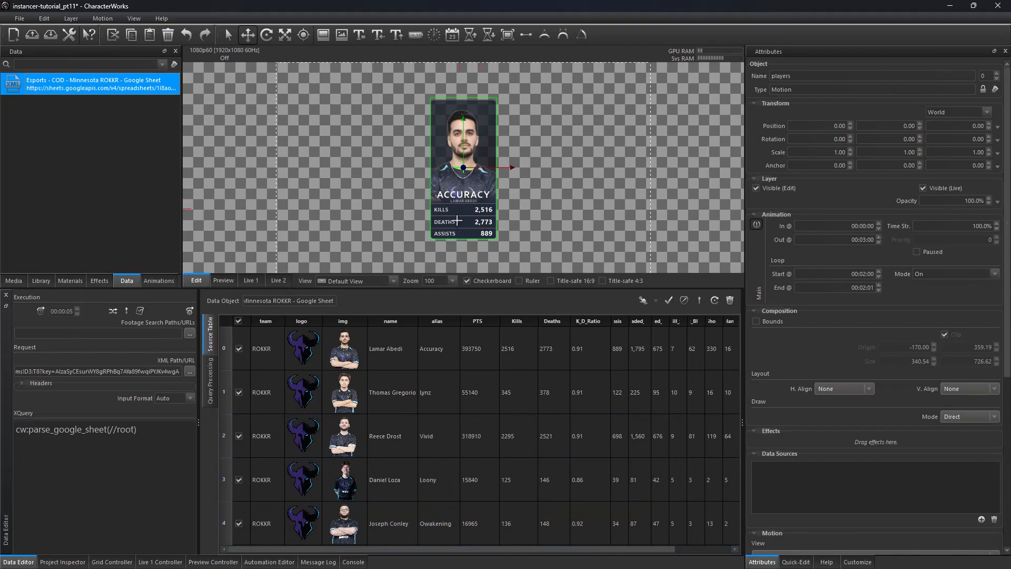
left_click(63, 562)
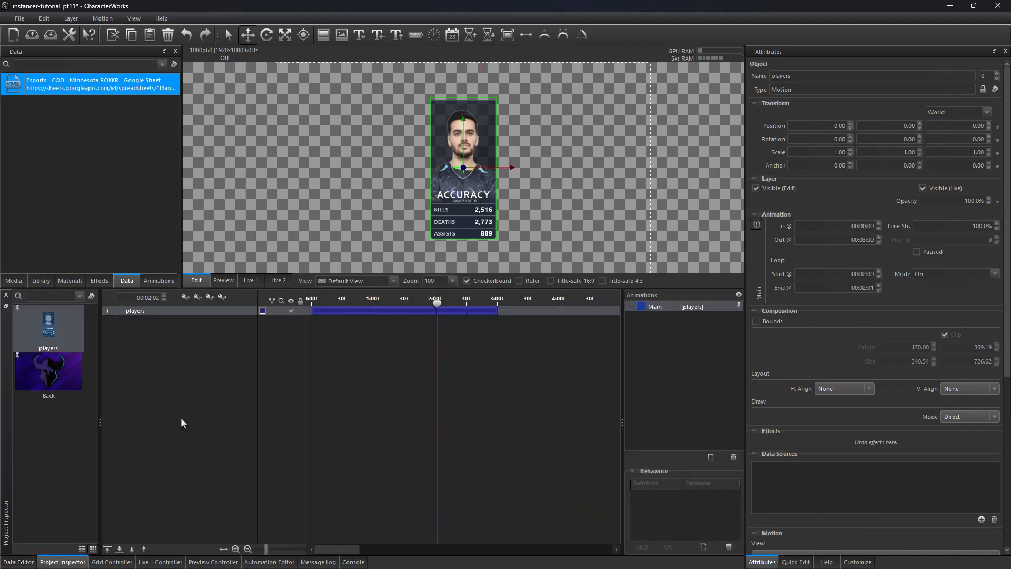
left_click(105, 312)
left_click(129, 323)
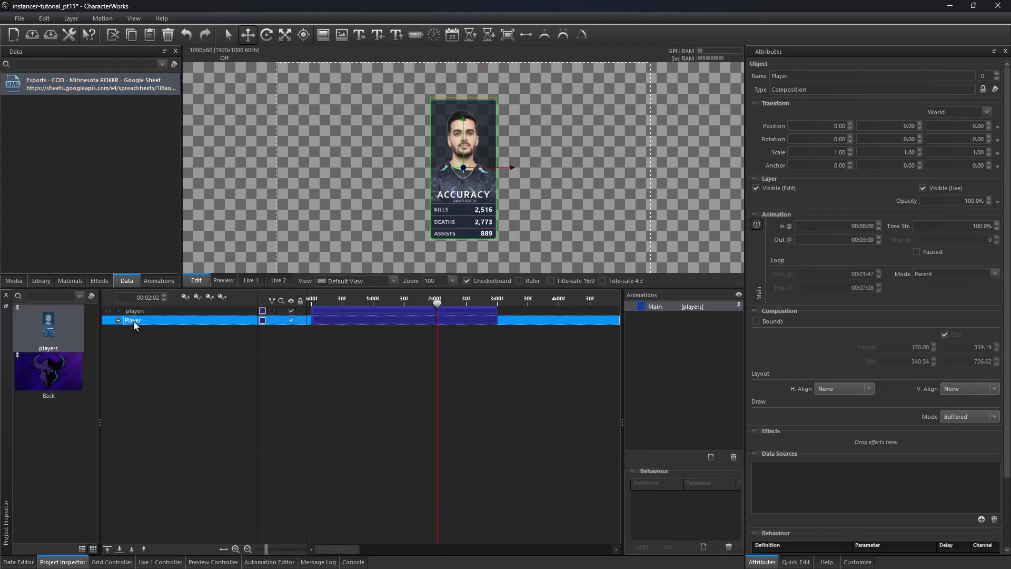
right_click(141, 320)
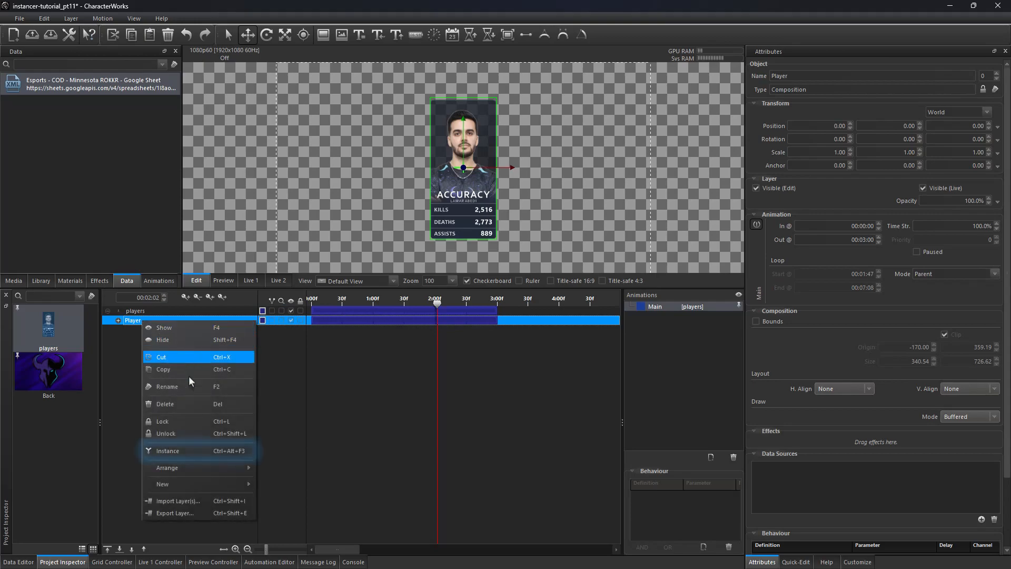
left_click(198, 451)
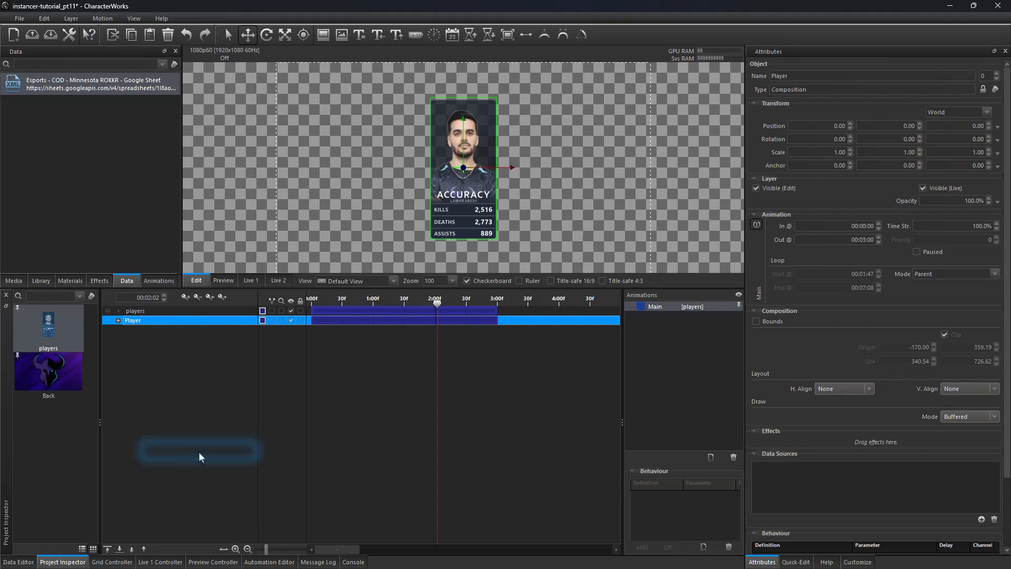
Step: Set the instancer layout to Horizontal and the delay per item to 00:00:05
scroll(395, 222, "down", 3)
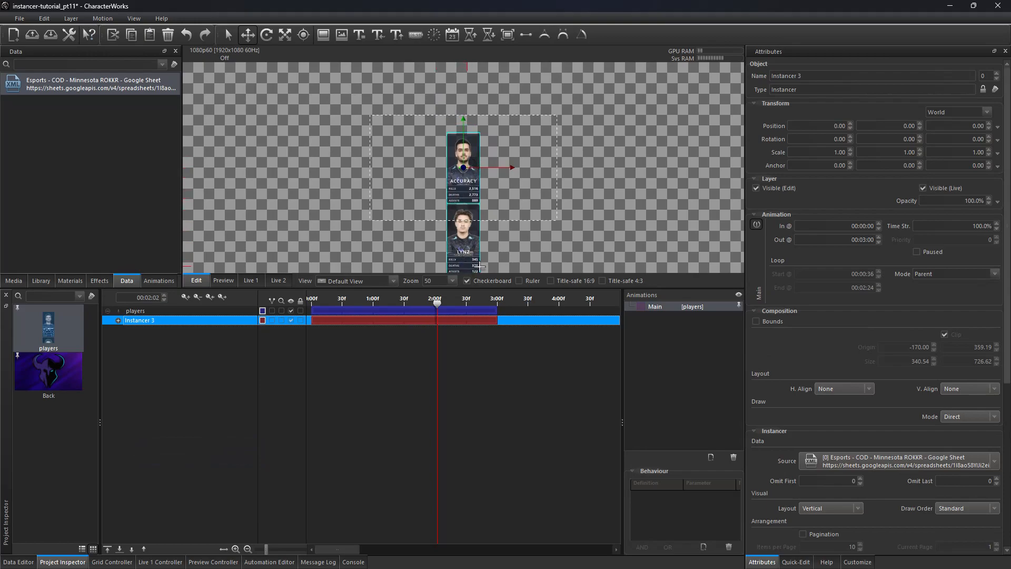
scroll(1006, 371, "down", 5)
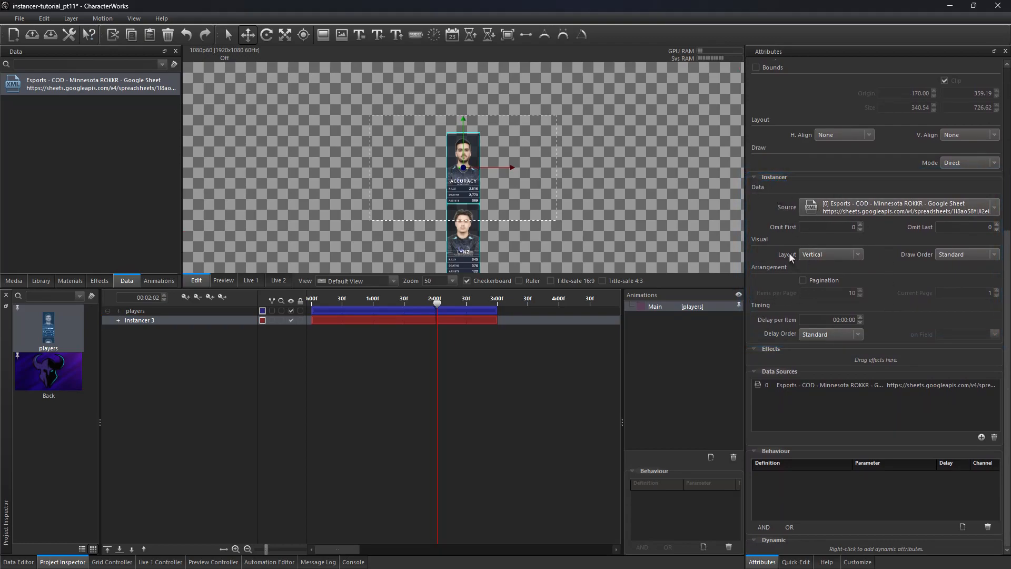
left_click(830, 254)
left_click(832, 271)
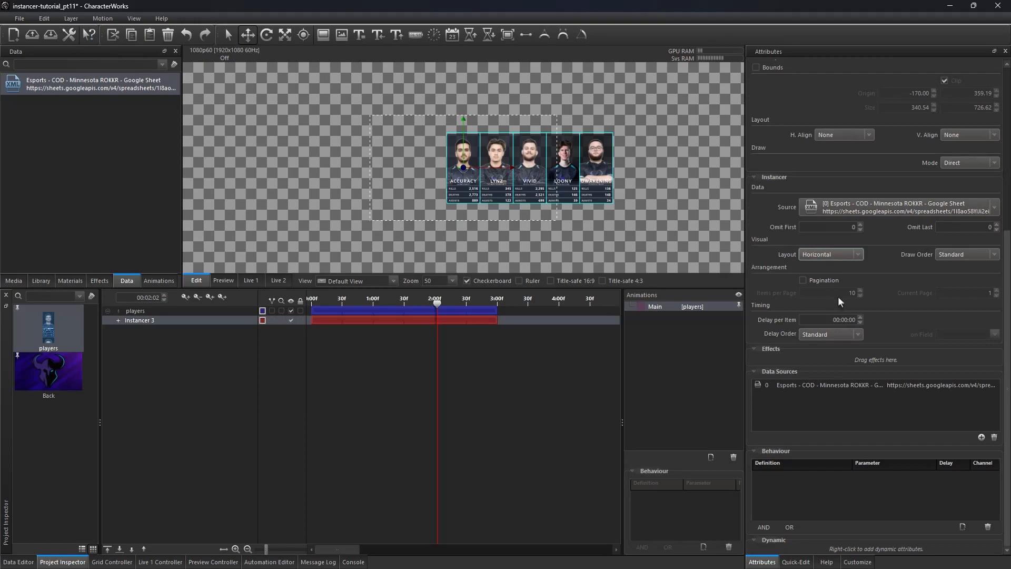
left_click(860, 317)
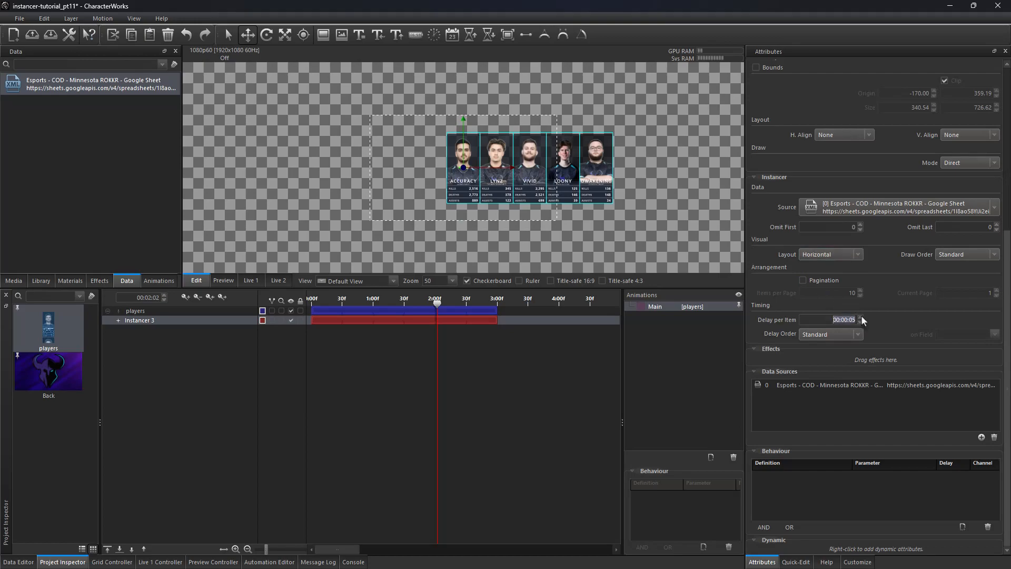
Step: Move the instancer's row of player cards to the centre of the frame
left_click(171, 319)
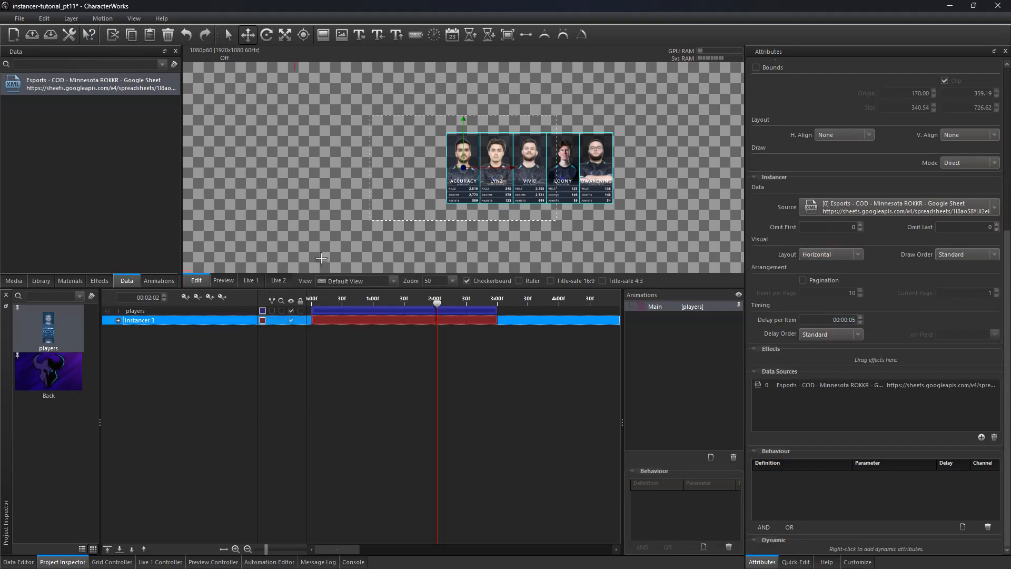
left_click_drag(506, 168, 438, 168)
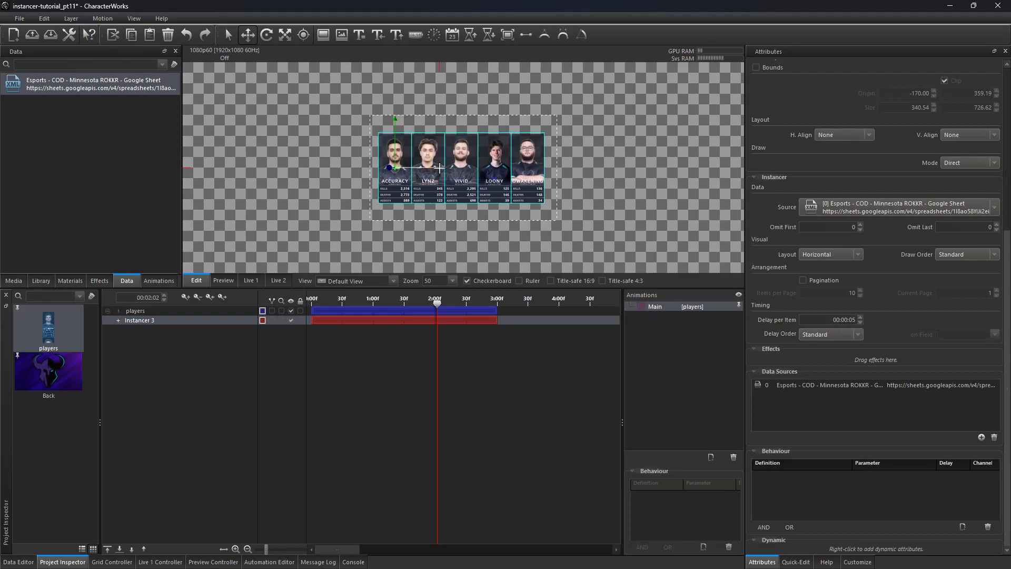
mouse_move(437, 305)
left_mouse_down()
mouse_move(330, 301)
mouse_move(506, 302)
mouse_move(329, 302)
mouse_move(431, 303)
left_mouse_up()
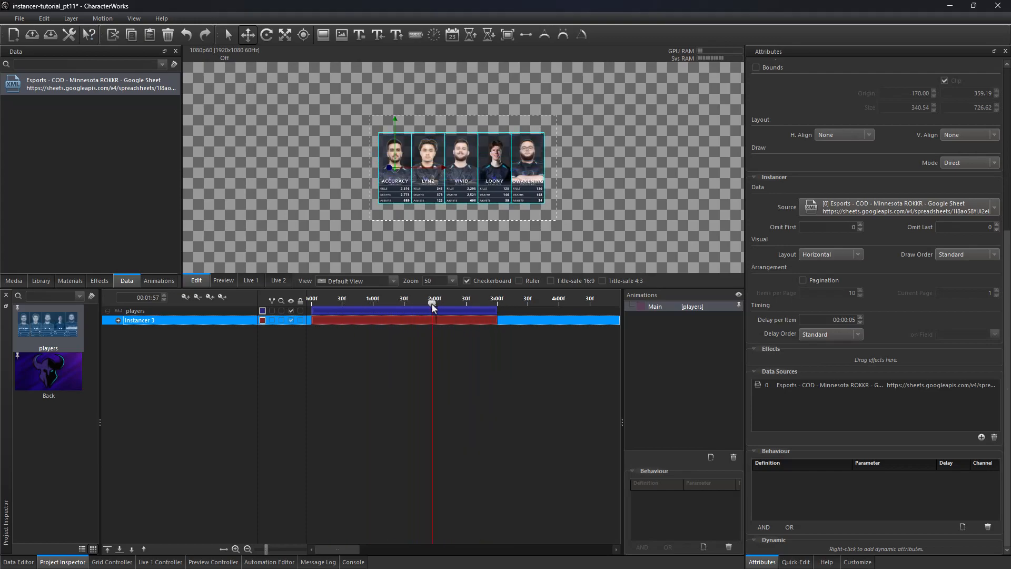
double_click(117, 89)
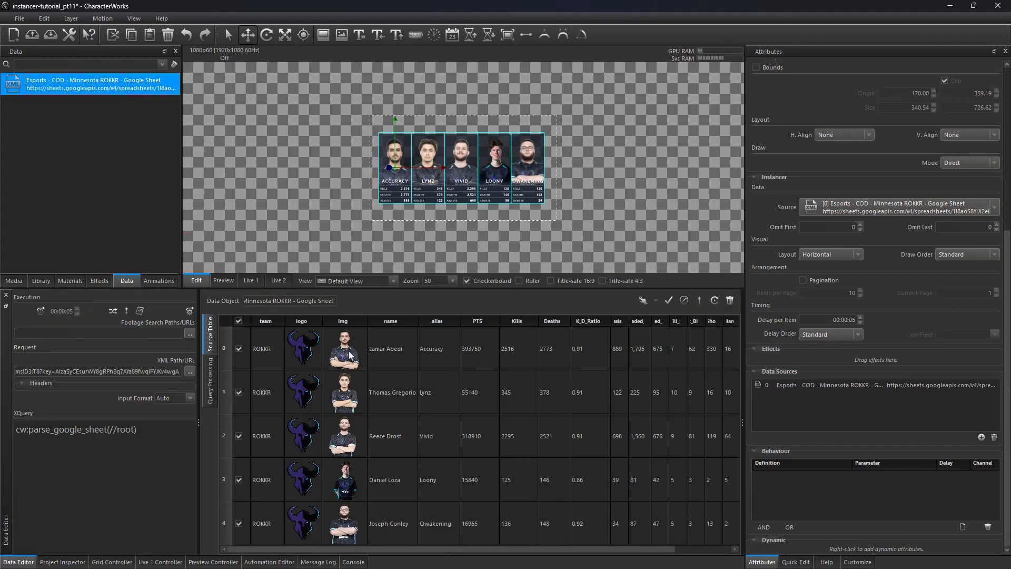
scroll(463, 186, "up", 2)
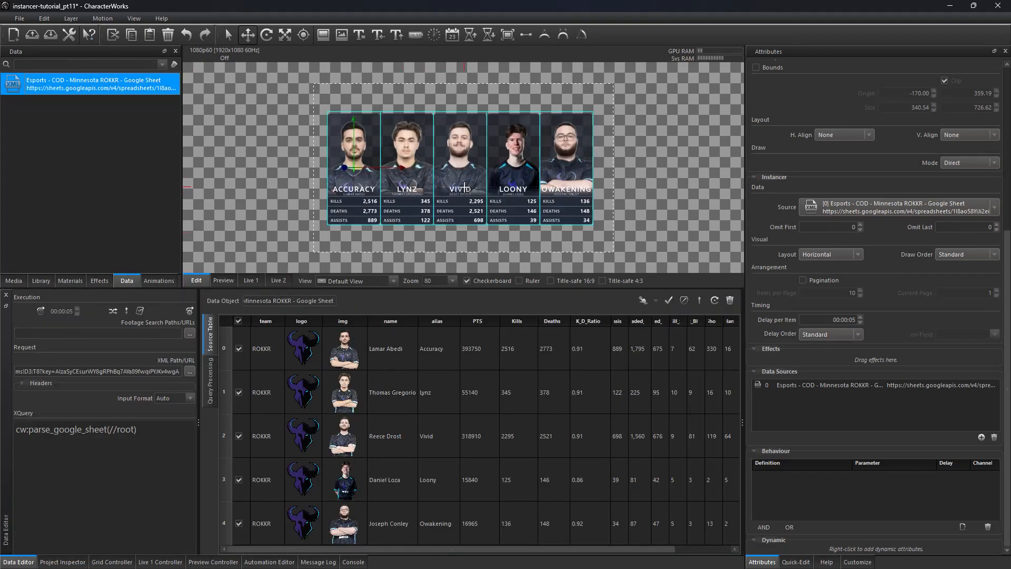
scroll(464, 187, "up", 1)
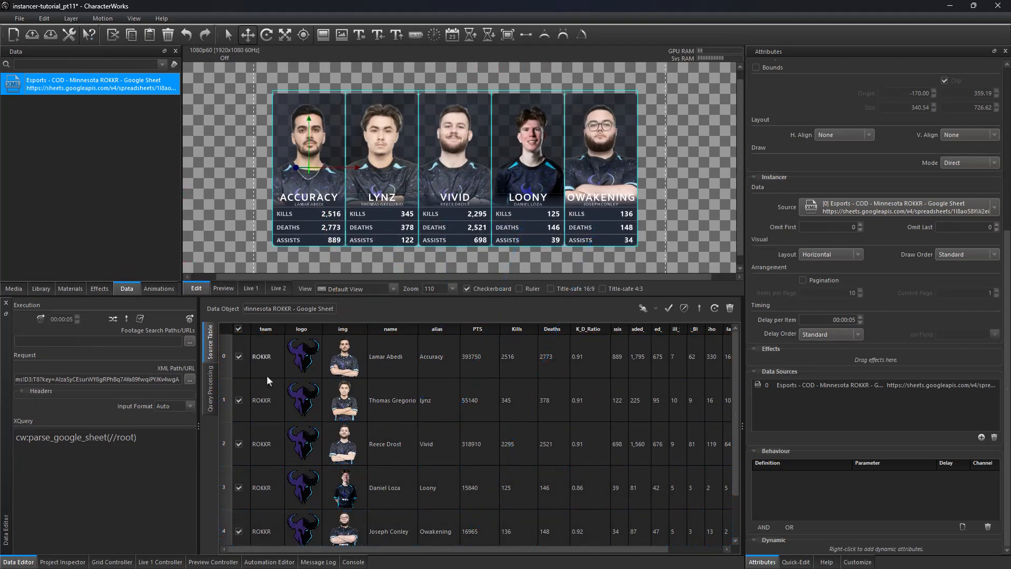
Step: Uncheck the last two player rows in the source table and check them again to hide and restore their cards
left_click(238, 356)
left_click(238, 356)
left_click(238, 357)
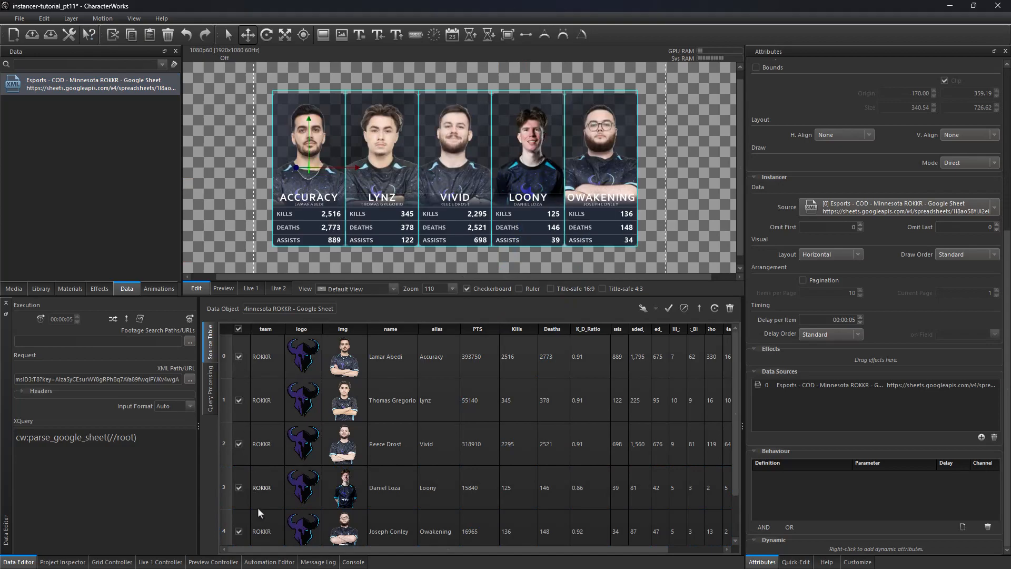
left_click(239, 531)
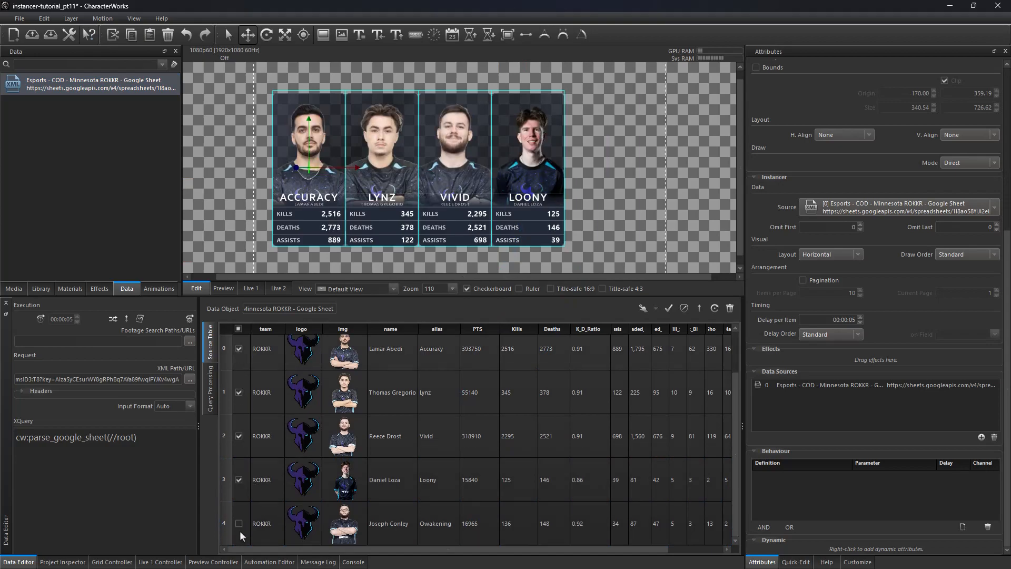
left_click(238, 480)
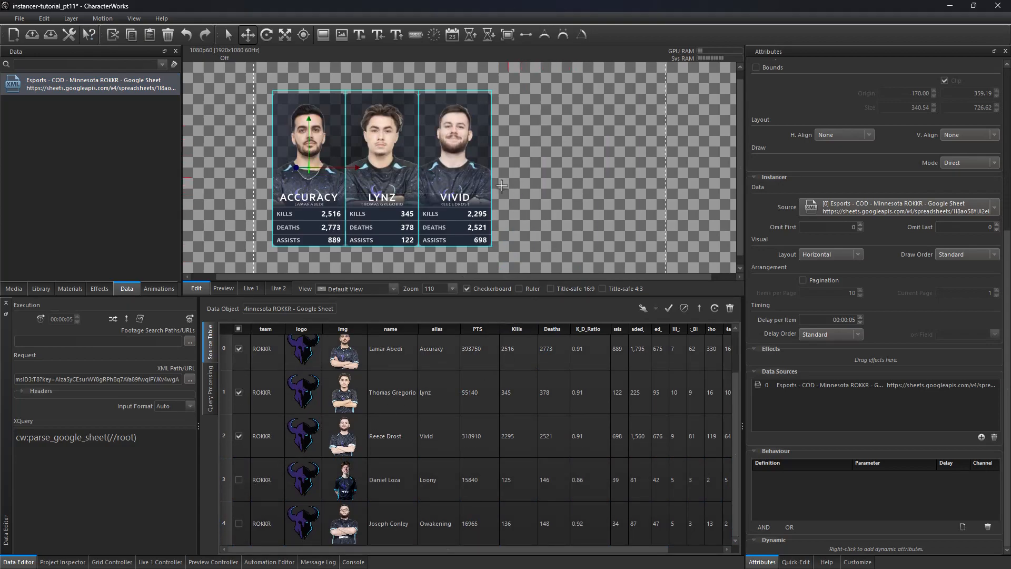
left_click(238, 480)
left_click(240, 521)
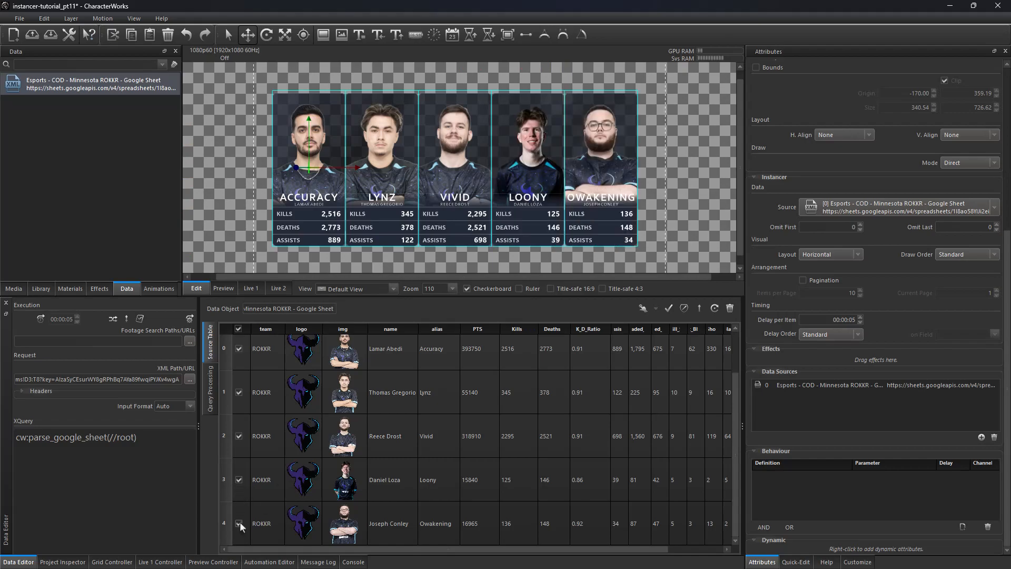
Step: Switch to the Google Sheet and copy the D11:T15 range reference of the Seattle players table
key("alt+Tab")
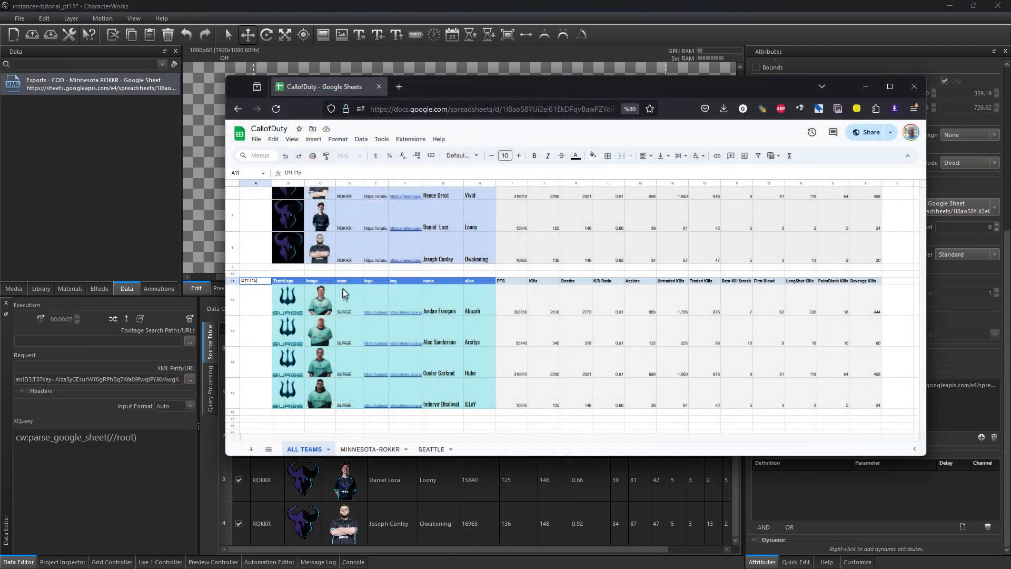
left_click(343, 281)
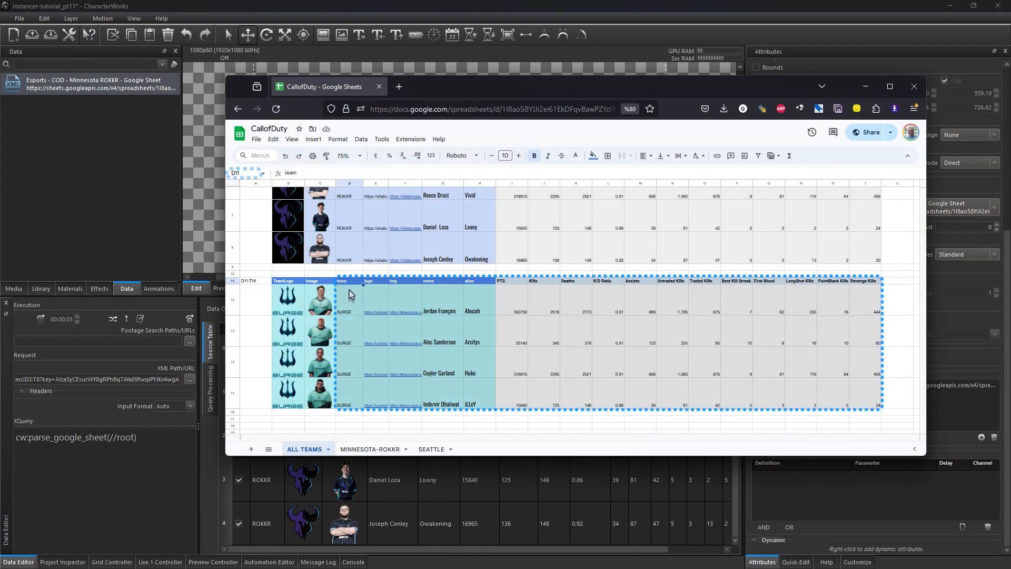
left_click(866, 405, "shift")
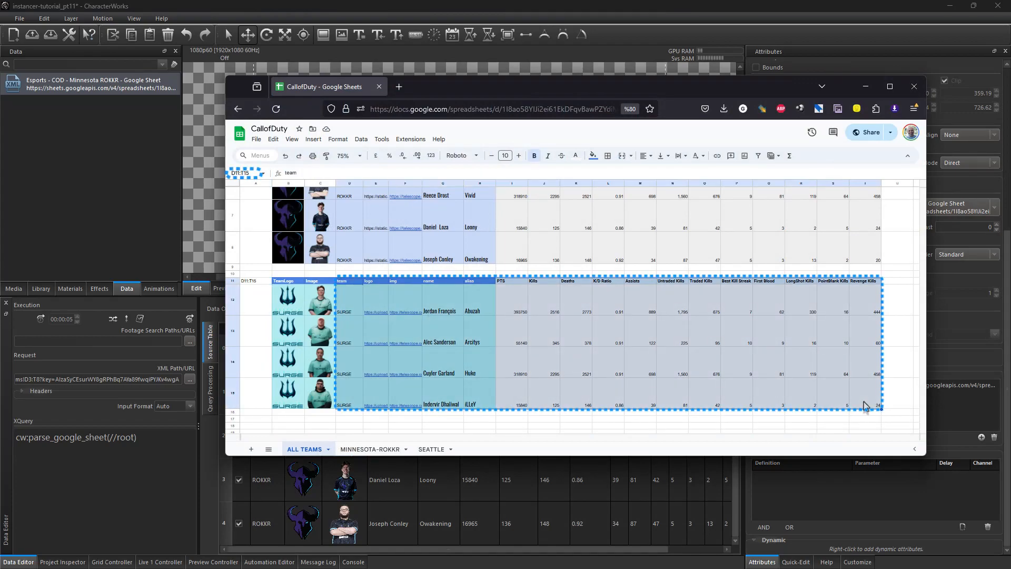
left_click(244, 173)
key("ctrl+c")
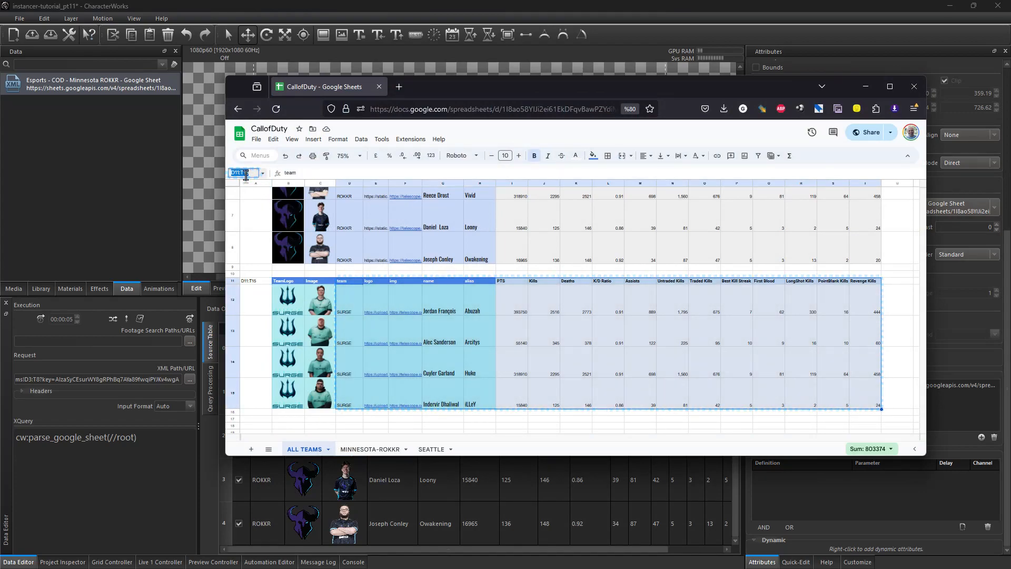
right_click(247, 174)
left_click(270, 238)
left_click(95, 463)
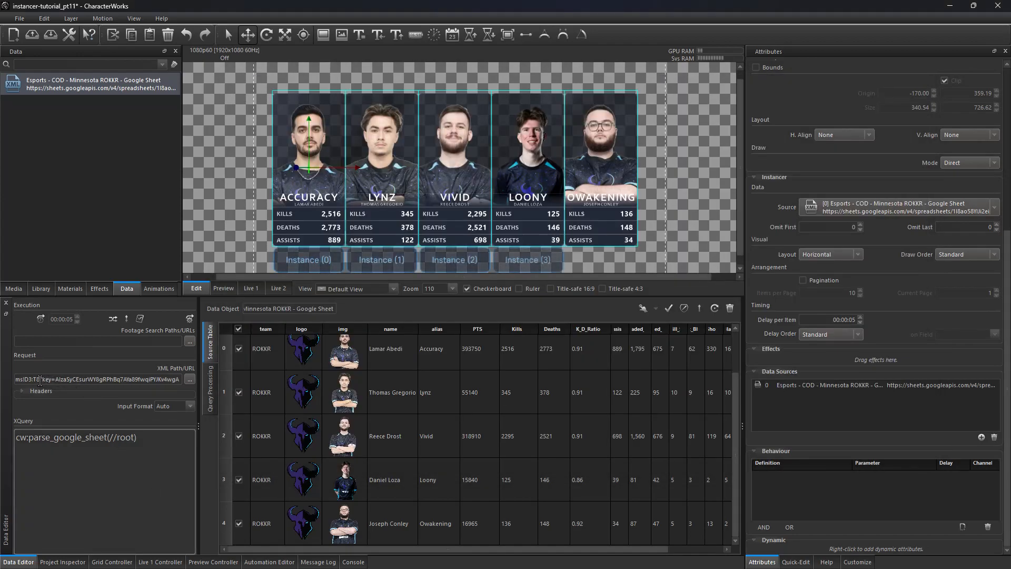
Step: Replace the range in the request URL with D11:T15 and reload the data source
left_click_drag(40, 380, 28, 379)
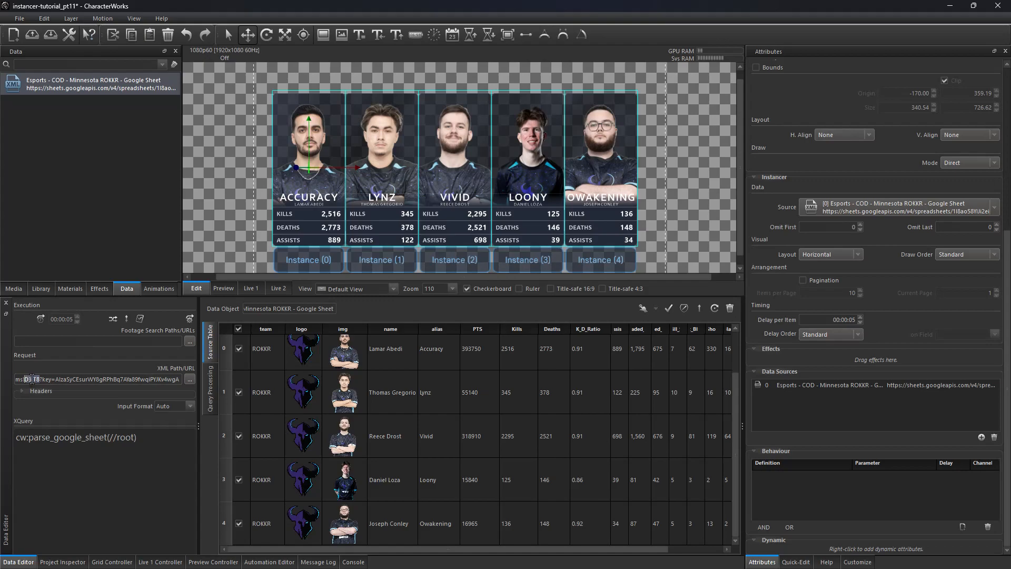
right_click(32, 379)
left_click(79, 428)
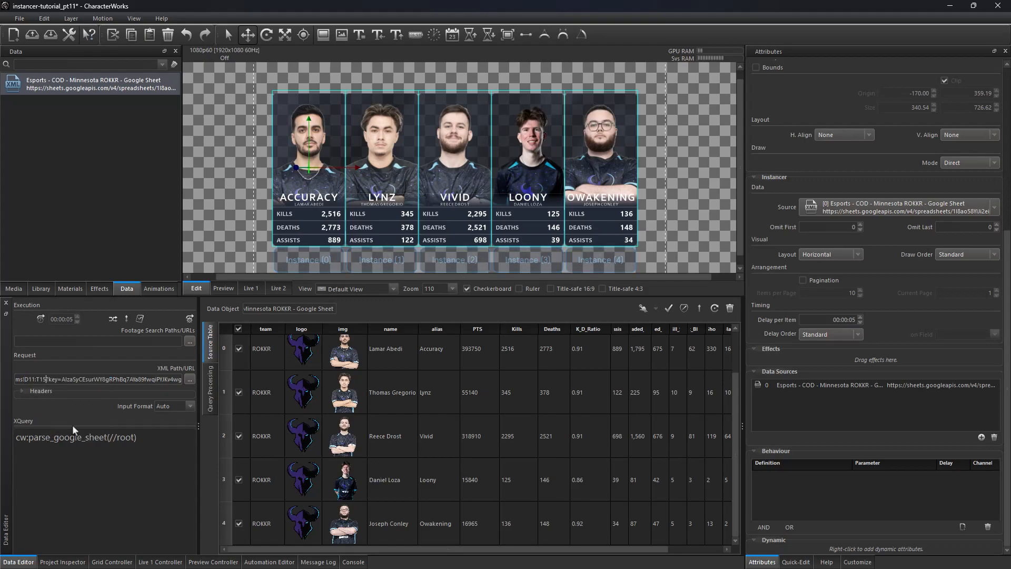
left_click(189, 319)
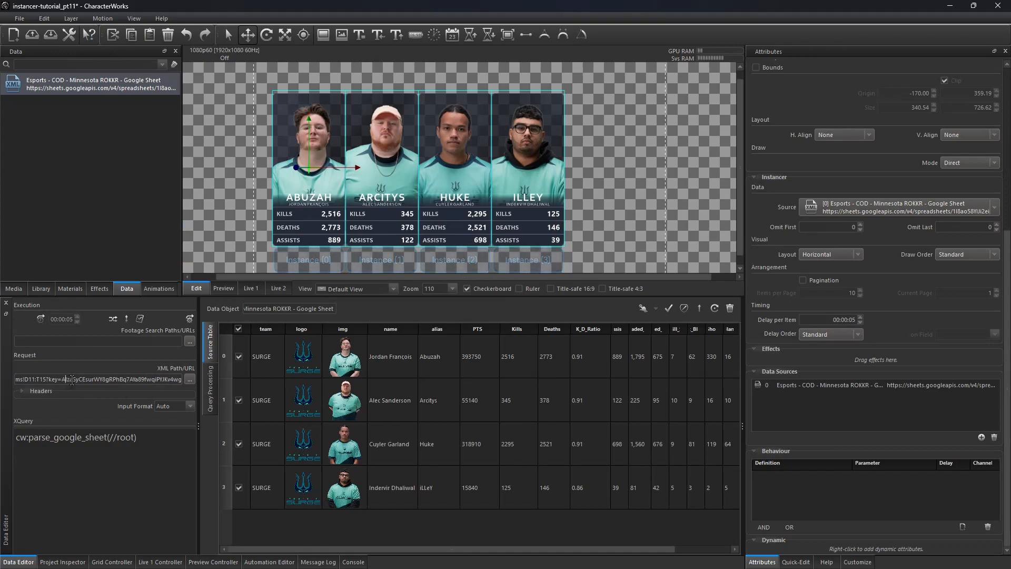
Step: Undo the range change in the request URL and reload the data source
key("ctrl+z")
left_click(188, 319)
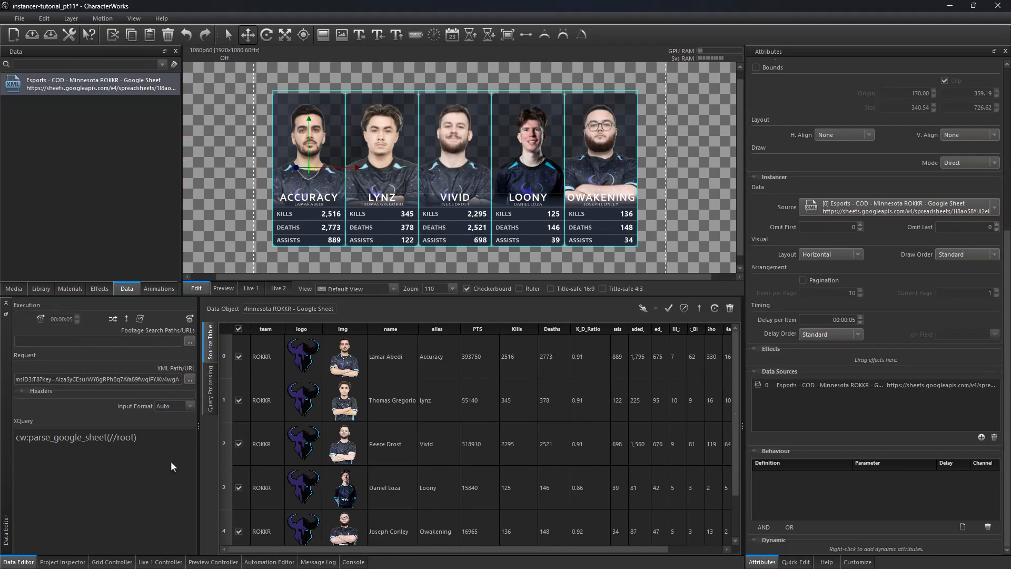
Step: Enable bounds on the Player composition and widen it to about 348 px to add gaps between cards
left_click(61, 562)
left_click(117, 327)
left_click(140, 338)
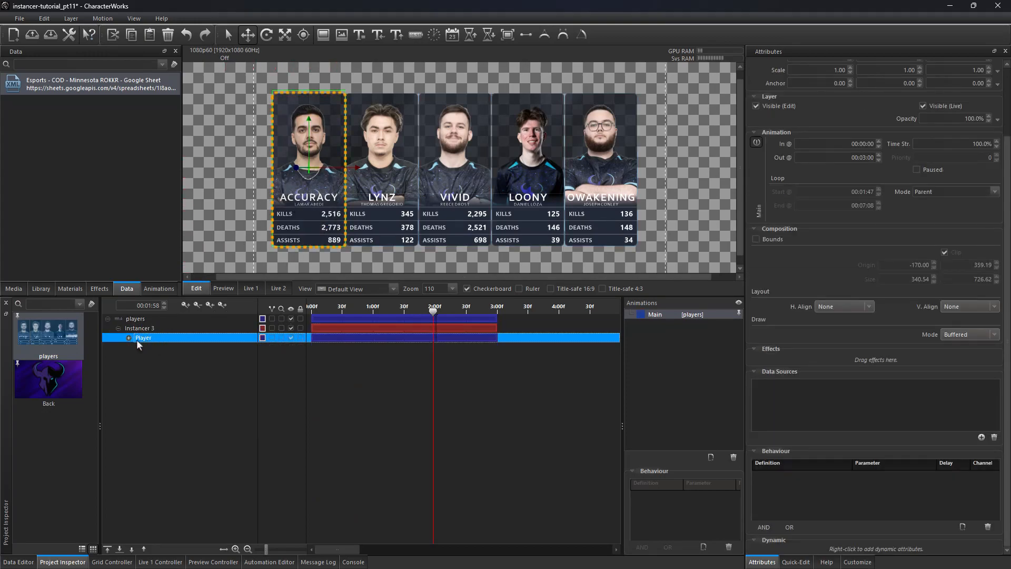
left_click(756, 239)
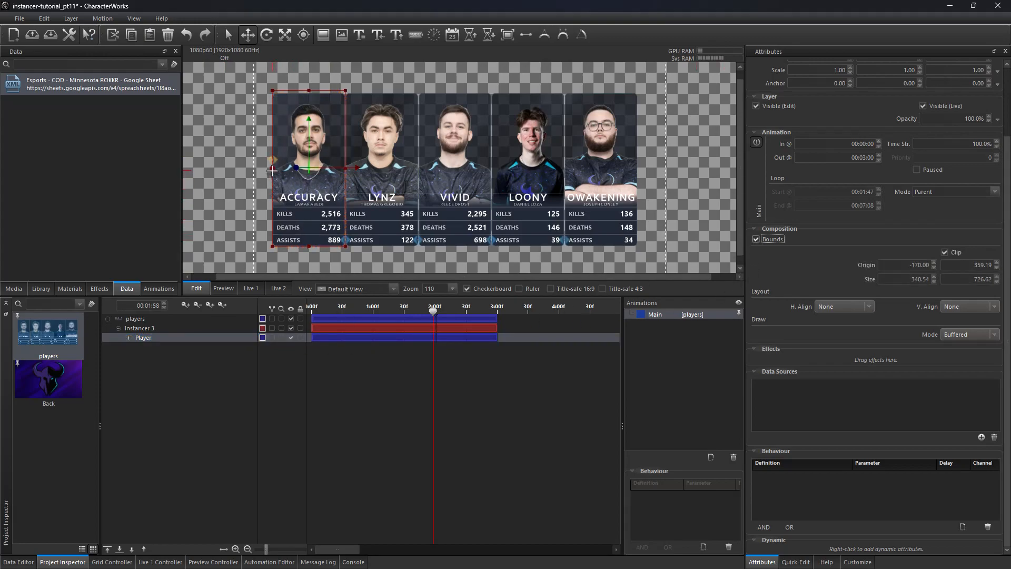
mouse_move(273, 168)
left_mouse_down()
mouse_move(258, 169)
mouse_move(270, 170)
left_mouse_up()
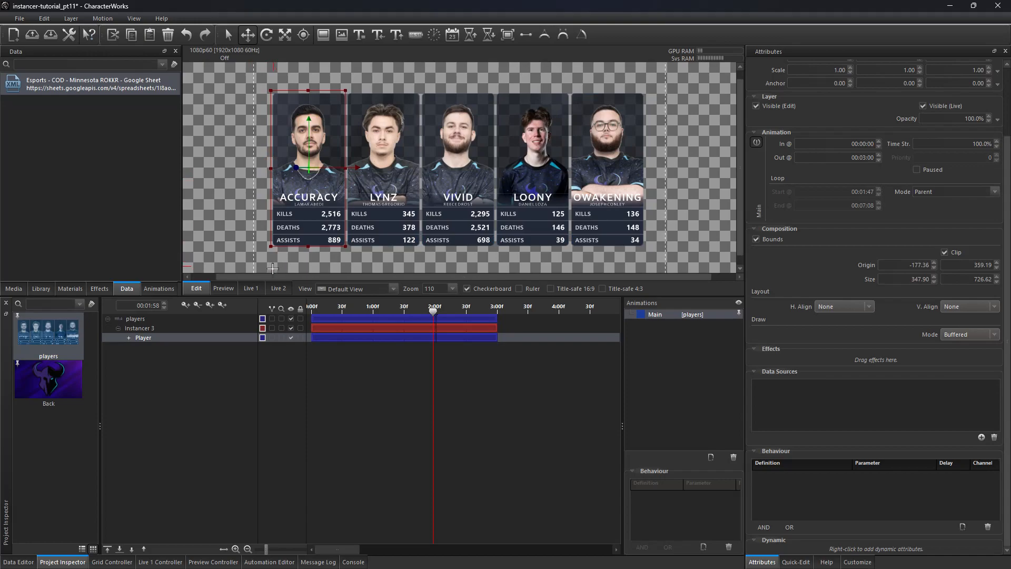
Step: Step through the Player composition's instances 0 to 4 to inspect each card's timing
left_click_drag(1008, 157, 1007, 79)
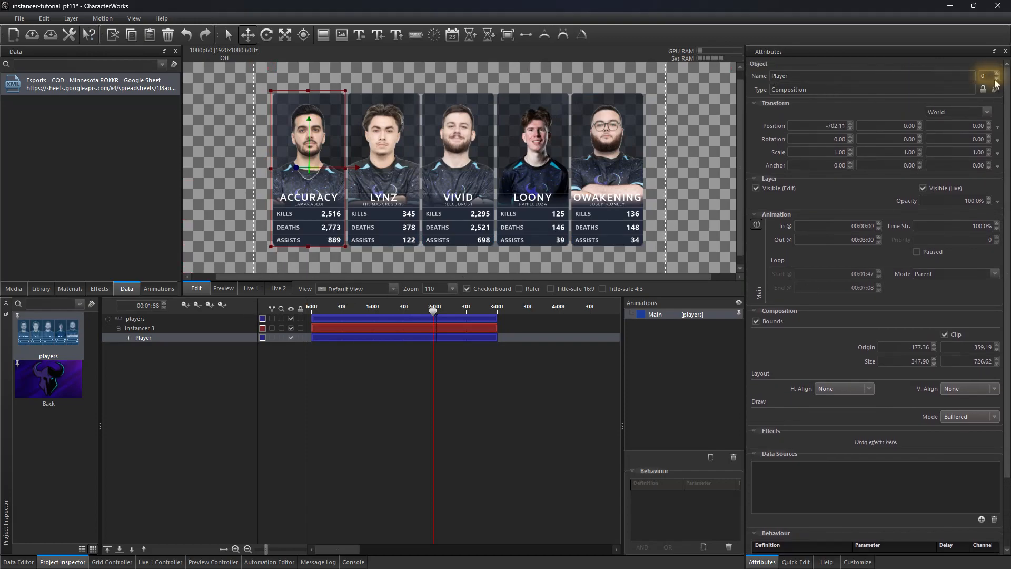
left_click(996, 74)
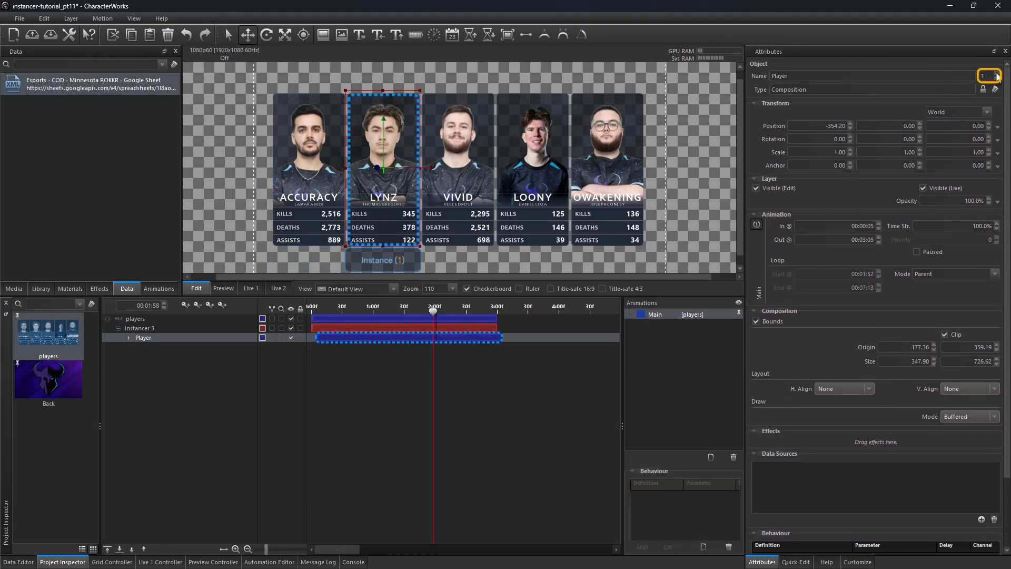
left_click(996, 74)
left_click(996, 74)
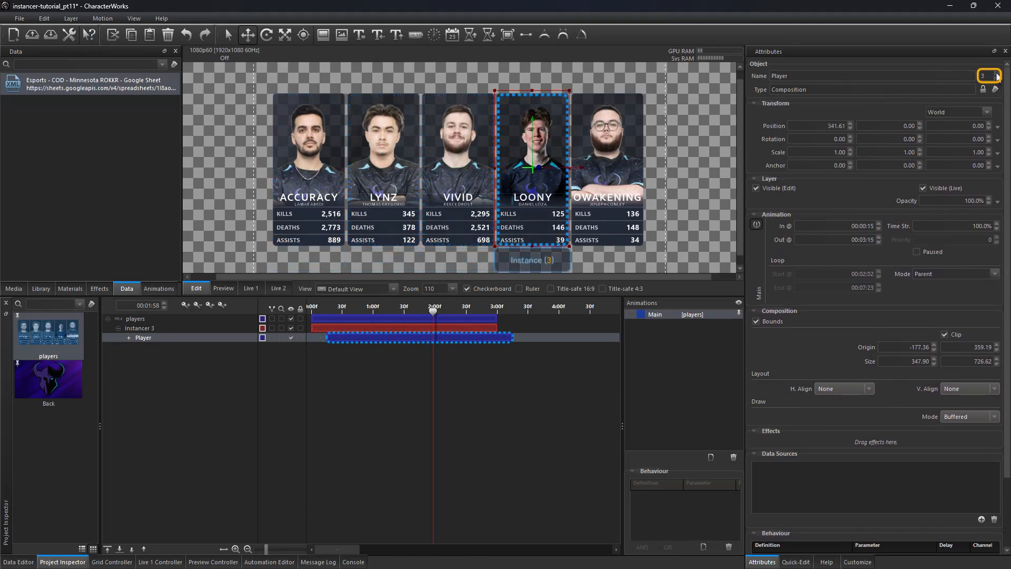
left_click(997, 75)
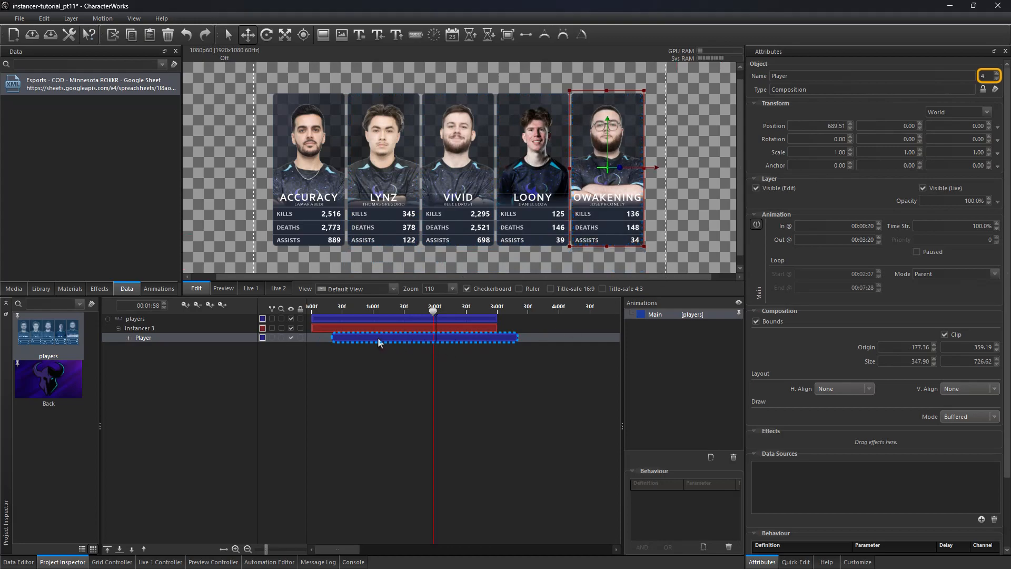
left_click(997, 79)
left_click(997, 79)
left_click(997, 79)
left_click(997, 73)
left_click(996, 73)
left_click(997, 73)
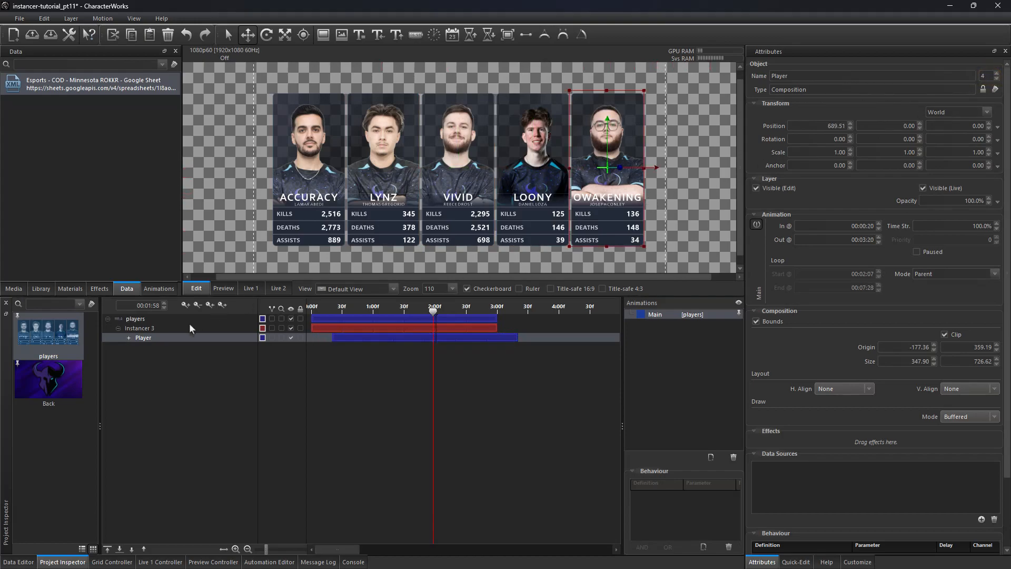
Step: Select the TXT_name layer inside Player and open its Position animation track
left_click(129, 337)
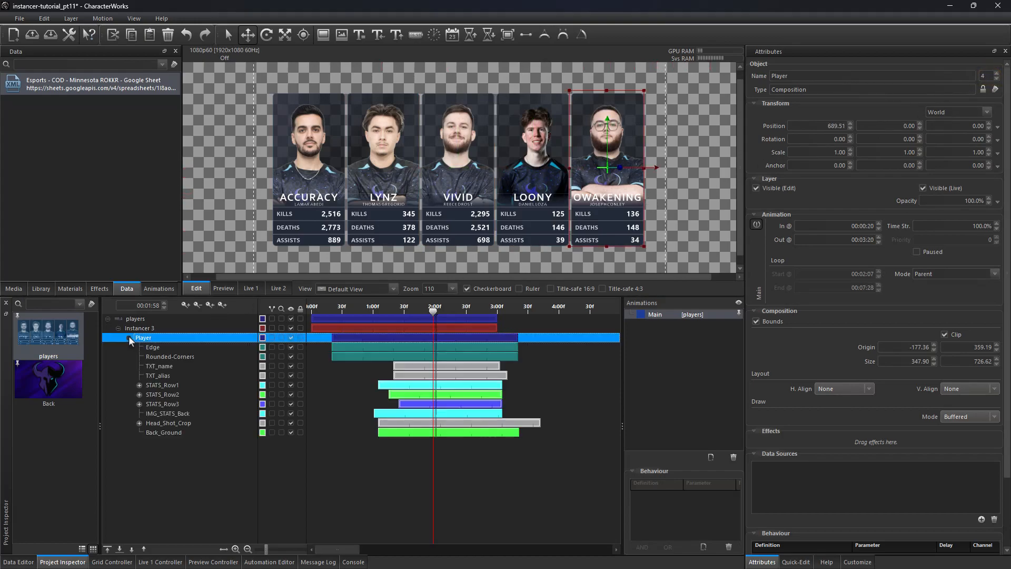
left_click(166, 367)
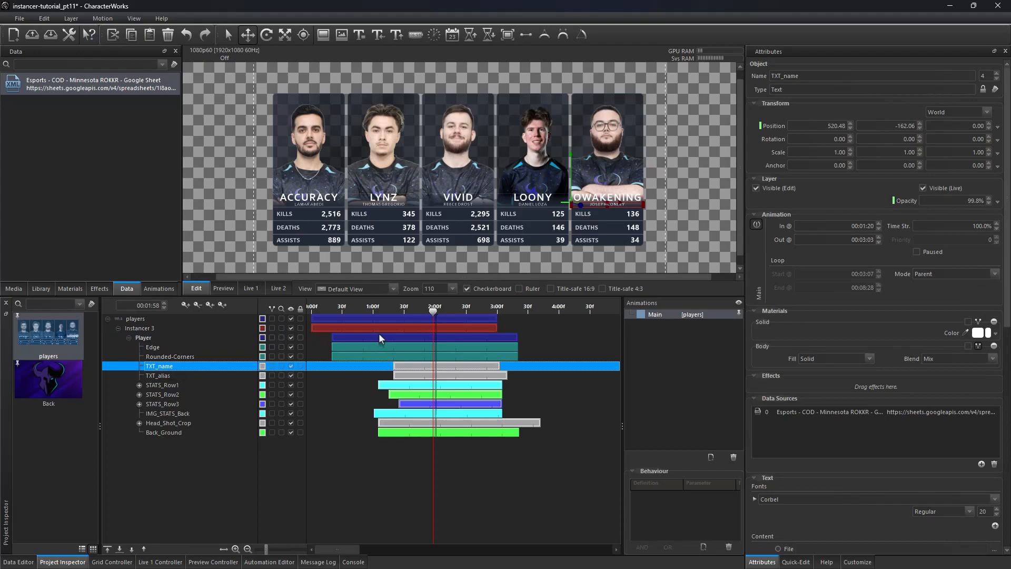
mouse_move(433, 310)
left_mouse_down()
mouse_move(409, 307)
mouse_move(420, 311)
left_mouse_up()
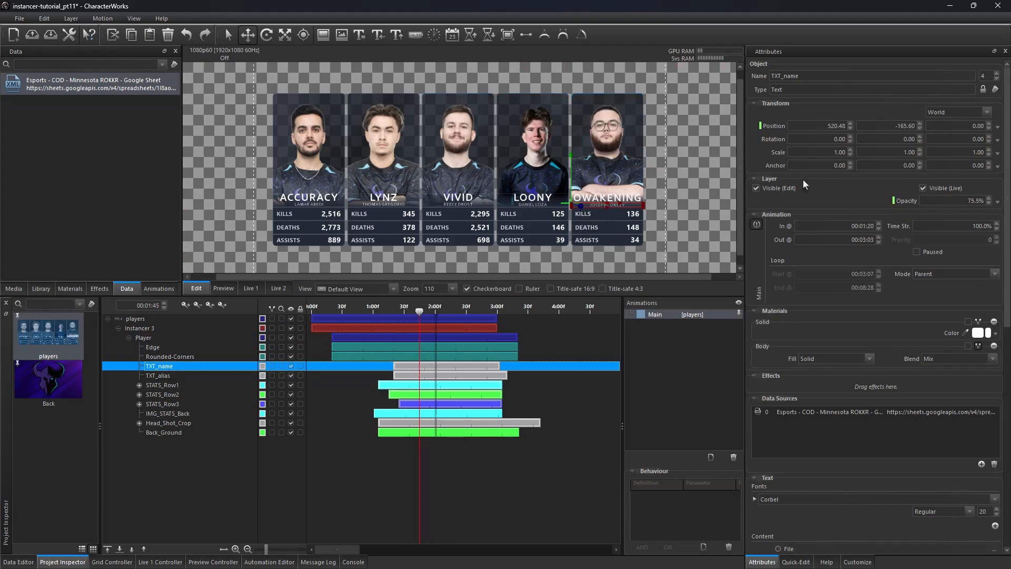
right_click(831, 128)
left_click(855, 210)
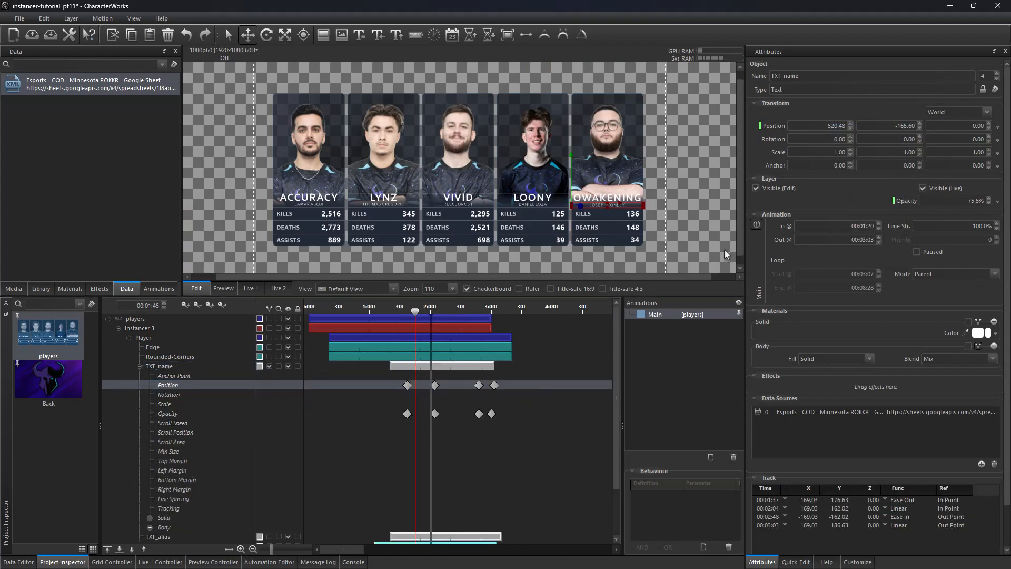
Step: Step through the instances to compare the TXT_name keyframe timing for each card
left_click(997, 79)
left_click(997, 78)
left_click(997, 79)
left_click(997, 75)
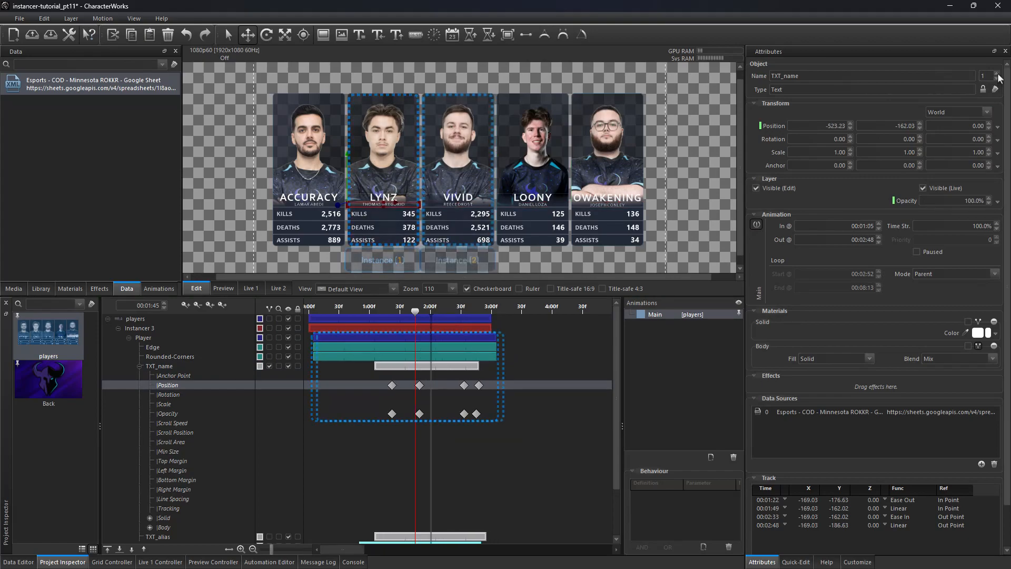
left_click(997, 75)
left_click(997, 75)
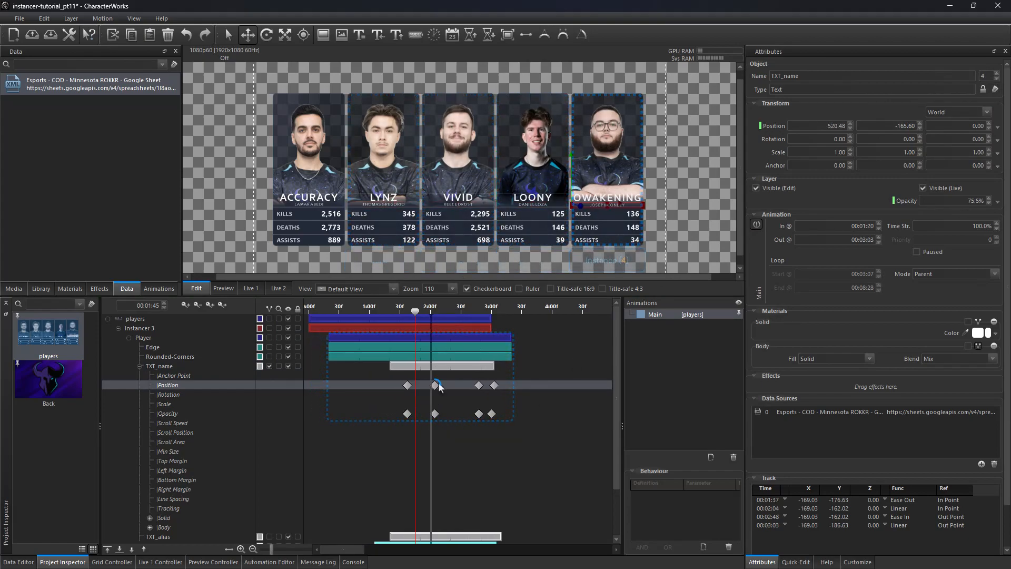
left_click(435, 310)
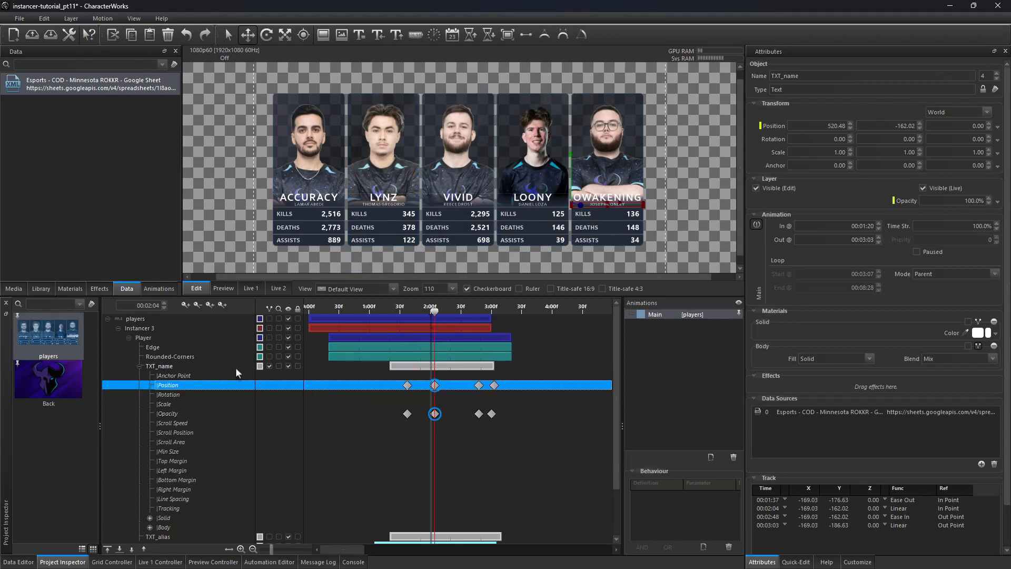
Step: Select Instancer 3 and open its Google Sheet data source in the data editor
left_click(431, 319)
mouse_move(431, 319)
left_mouse_down()
mouse_move(363, 310)
mouse_move(422, 329)
mouse_move(492, 333)
mouse_move(435, 339)
left_mouse_up()
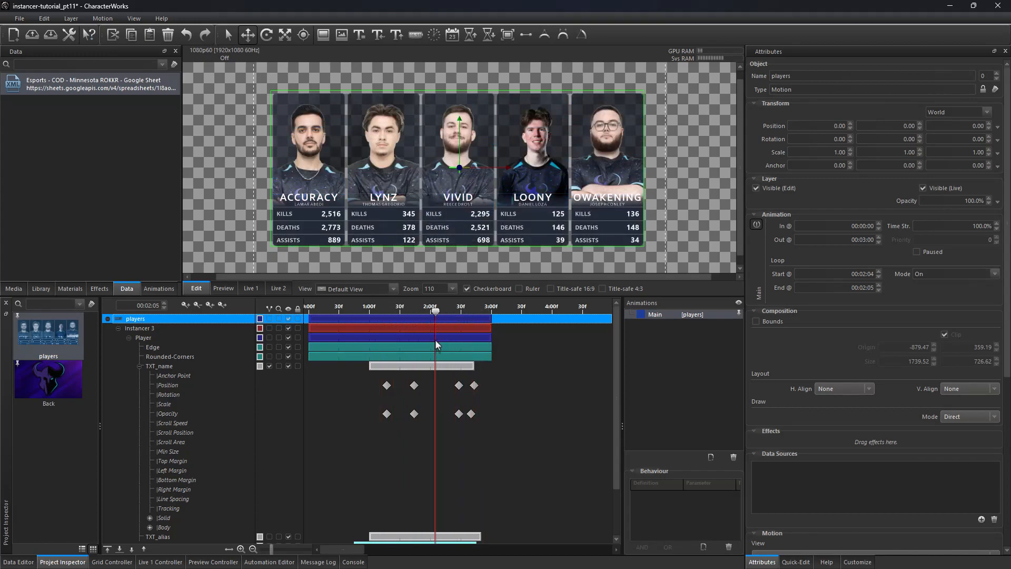
left_click(141, 329)
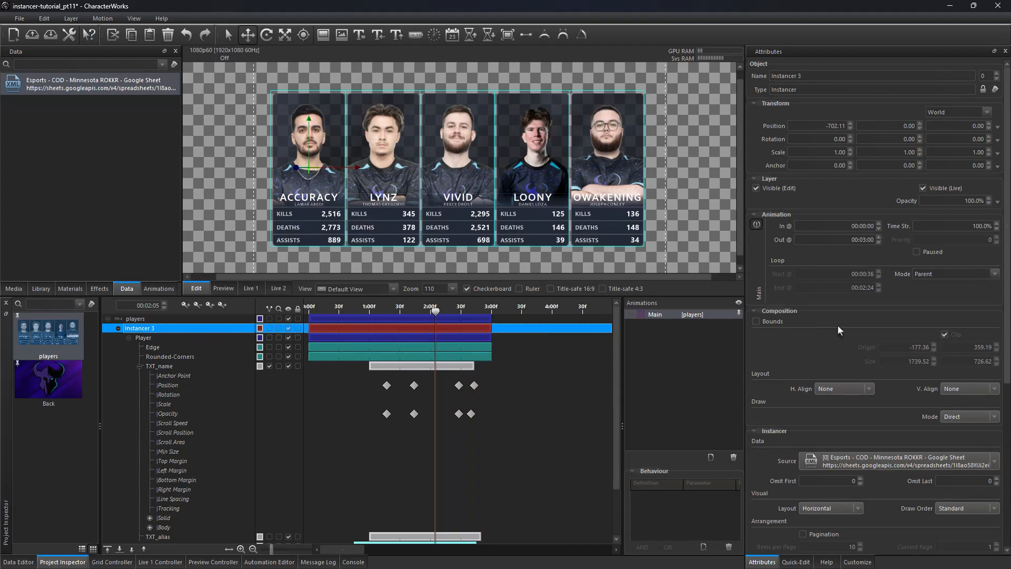
left_click_drag(1003, 324, 1003, 507)
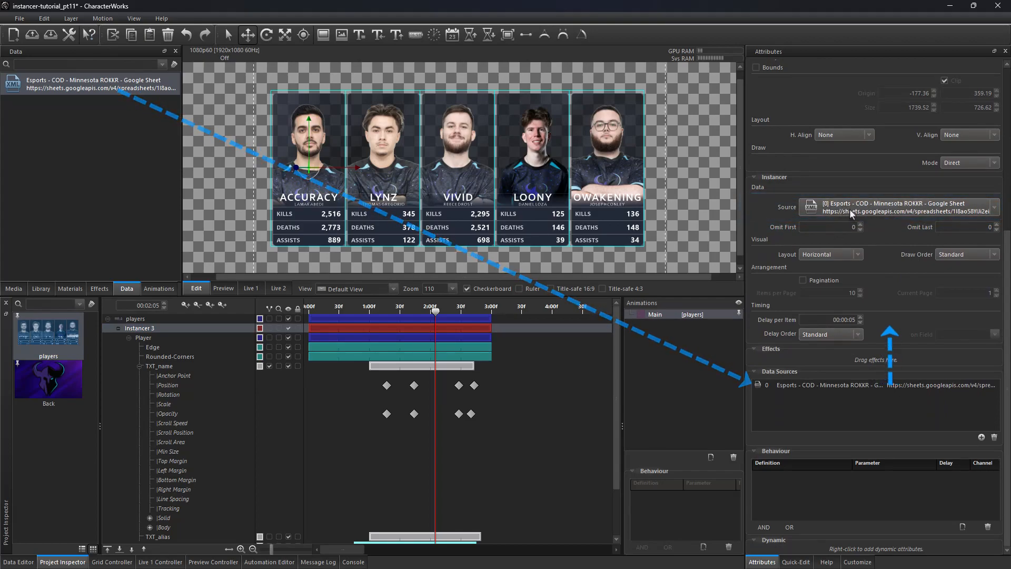
double_click(118, 85)
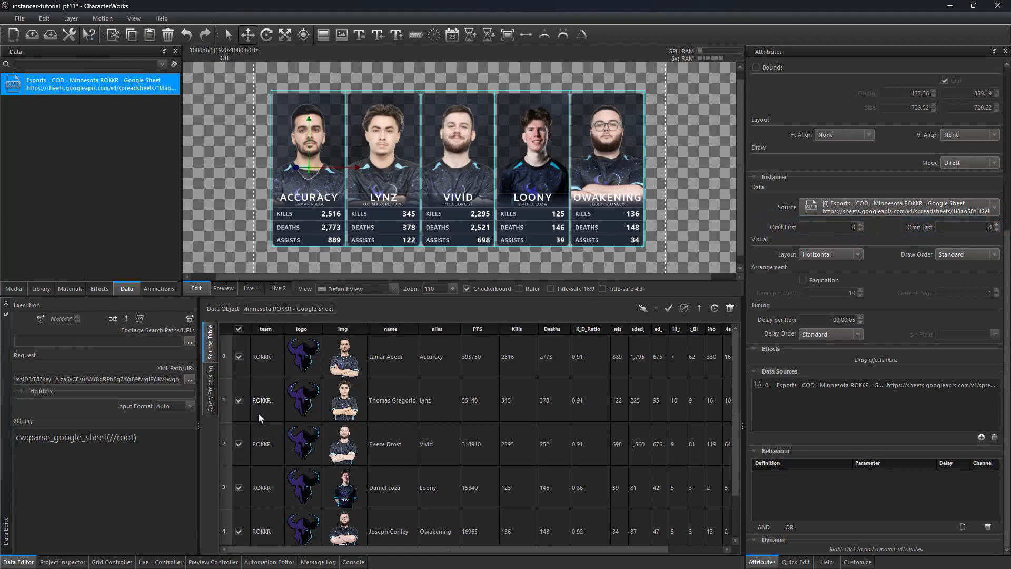
Step: Raise the instancer's Omit First value to 2 and set it back to 0
left_click(859, 223)
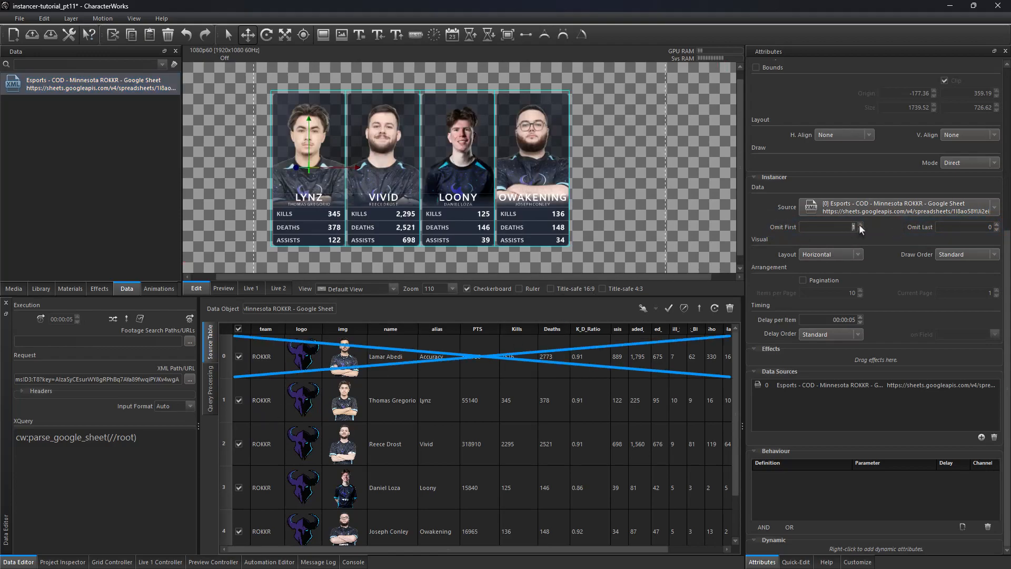
left_click(860, 224)
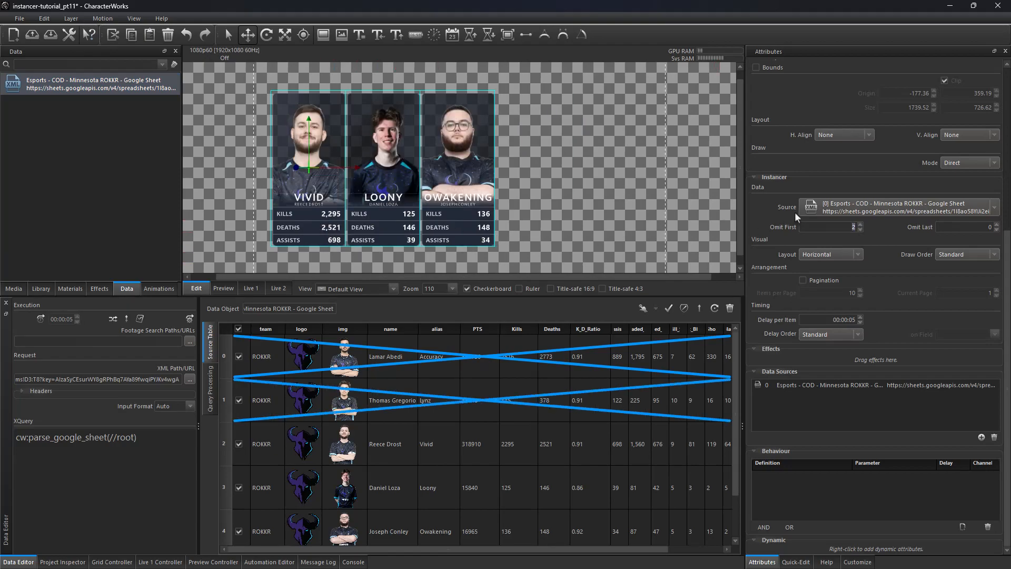
left_click(859, 230)
left_click(859, 230)
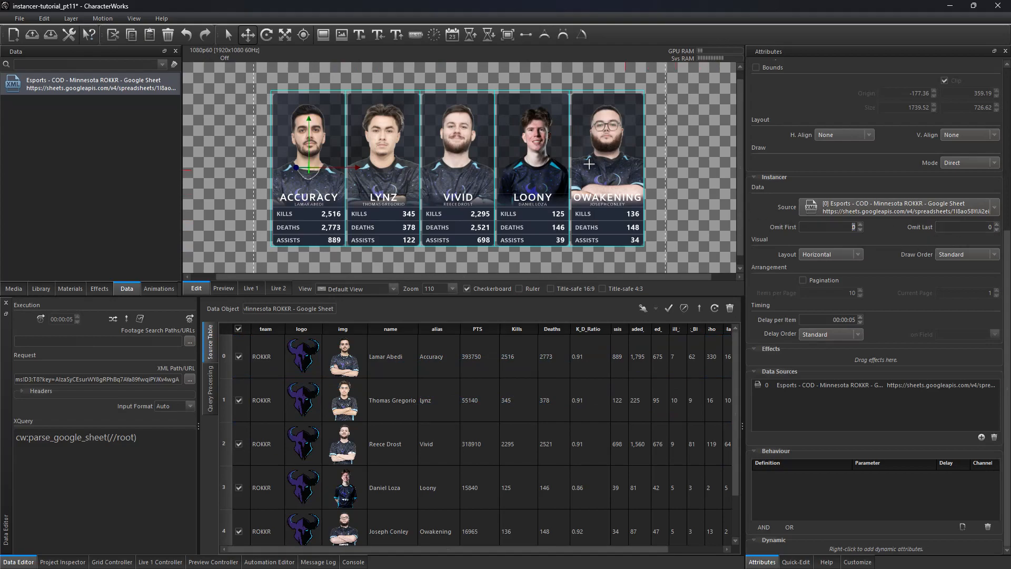
Step: Raise the instancer's Omit Last value to 1 and set it back to 0
left_click(996, 224)
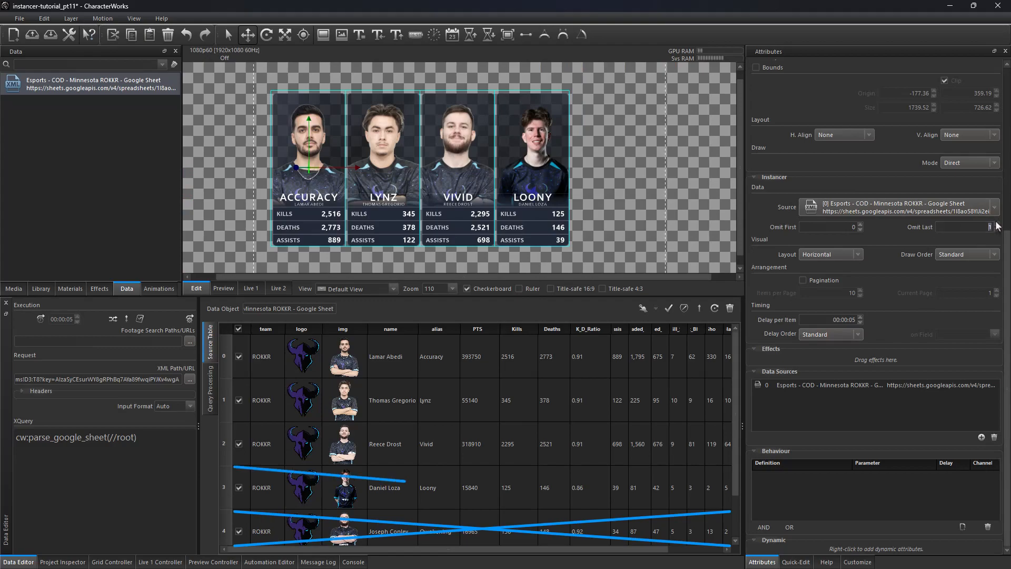
left_click(996, 224)
left_click(995, 230)
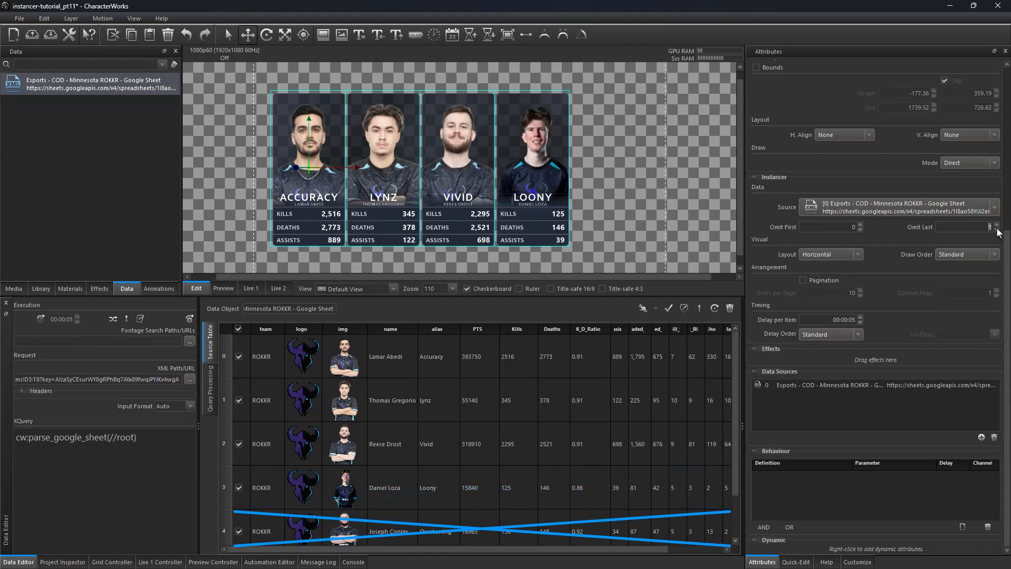
left_click(995, 230)
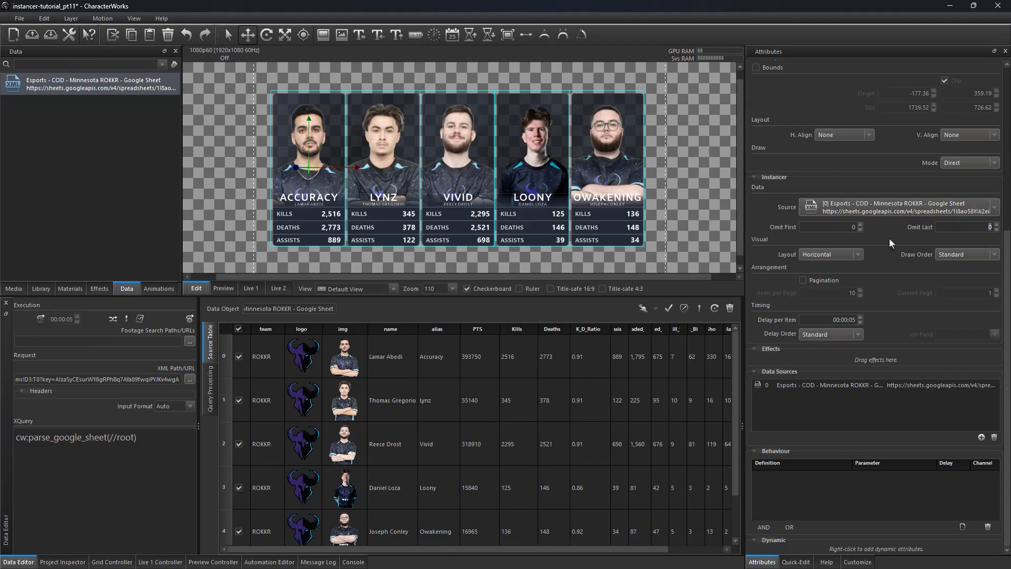
Step: Preview the Vertical and Horizontal instancer layouts, then set the Layout to None
left_click(824, 255)
left_click(820, 266)
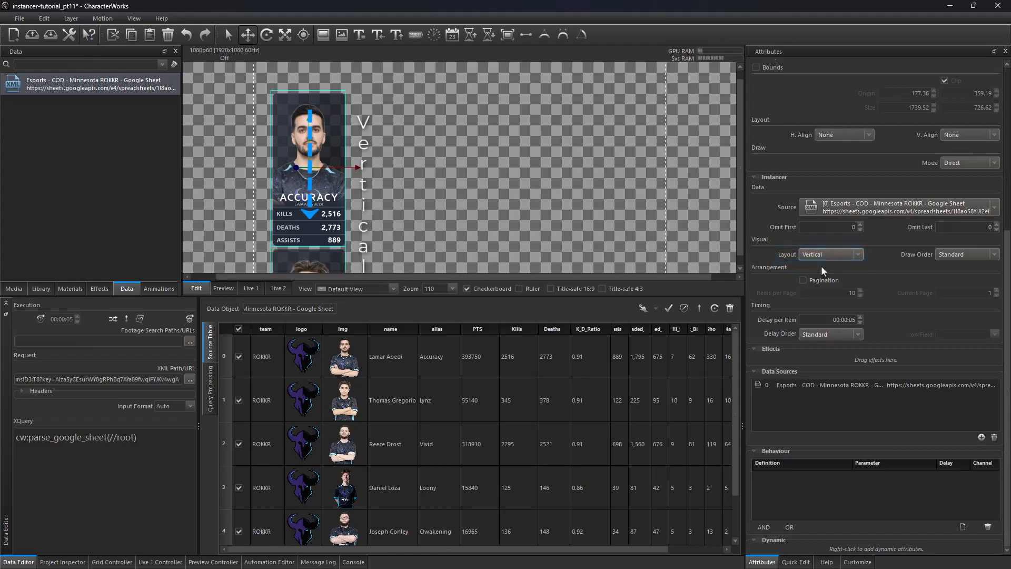
left_click(828, 255)
left_click(820, 277)
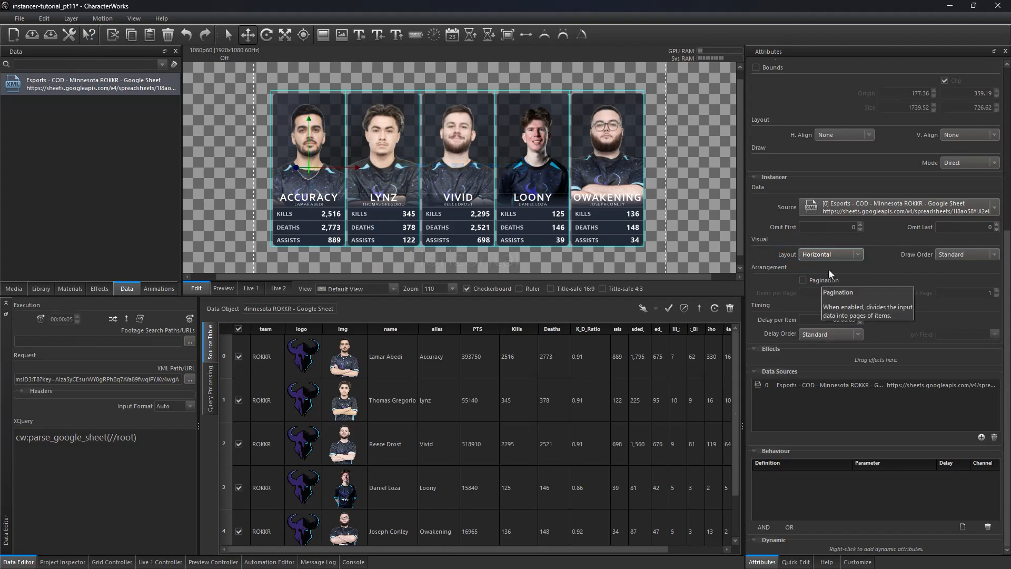
left_click(834, 256)
left_click(834, 280)
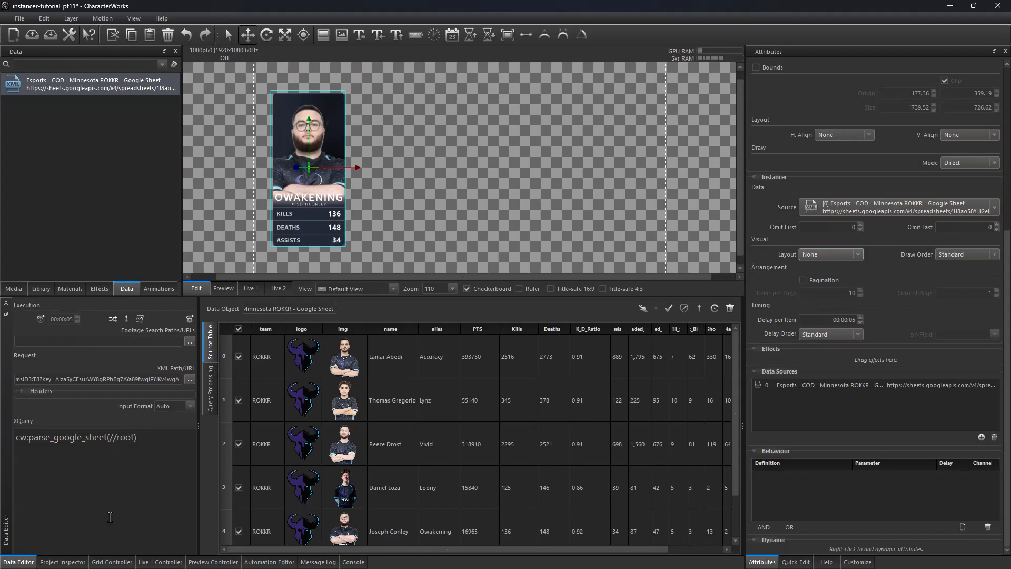
Step: Select the Player layer and paste a grid-layout script with col_size 3 into a new Position expression
left_click(62, 561)
left_click(158, 337)
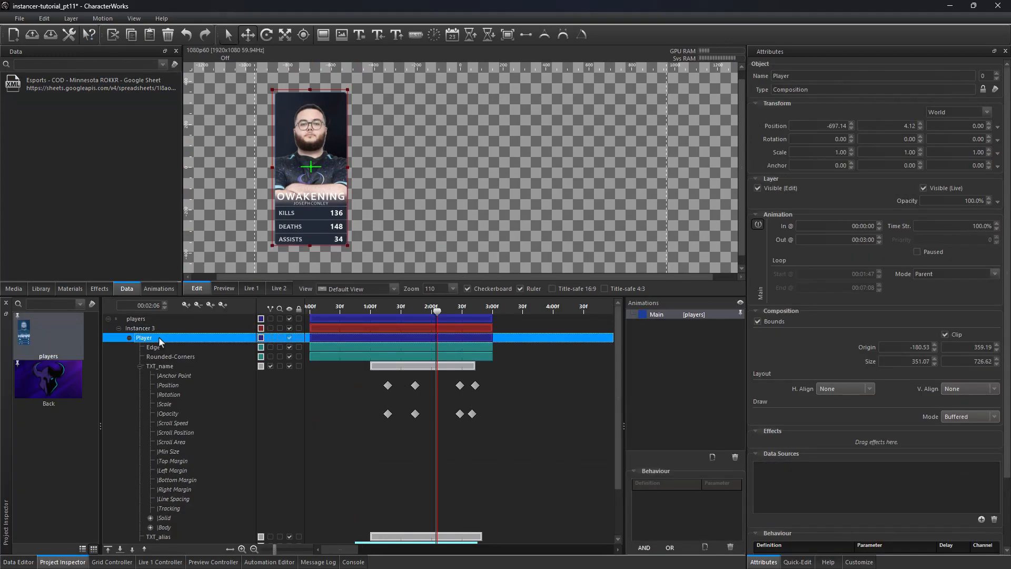
scroll(423, 196, "down", 1)
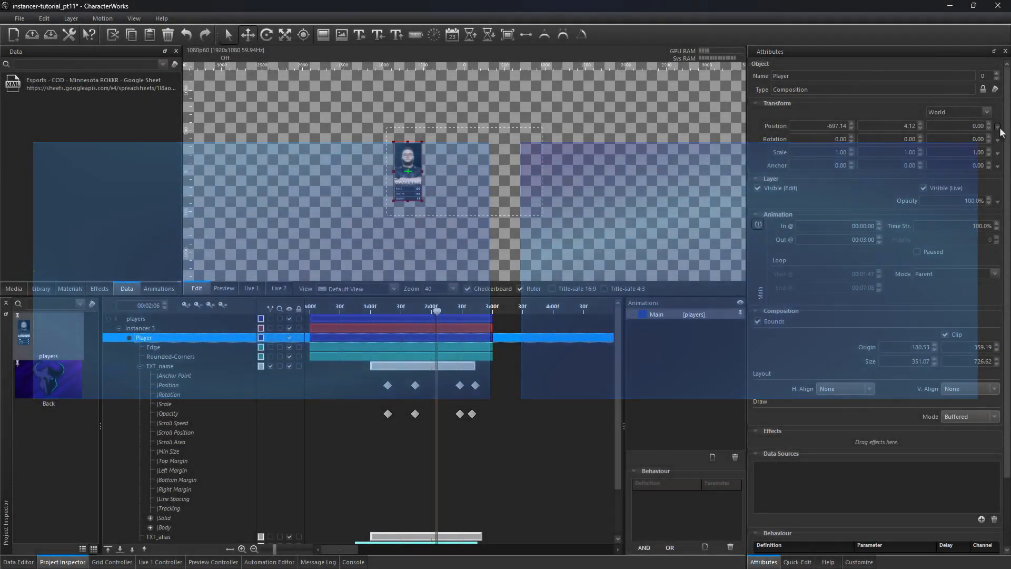
left_click(997, 127)
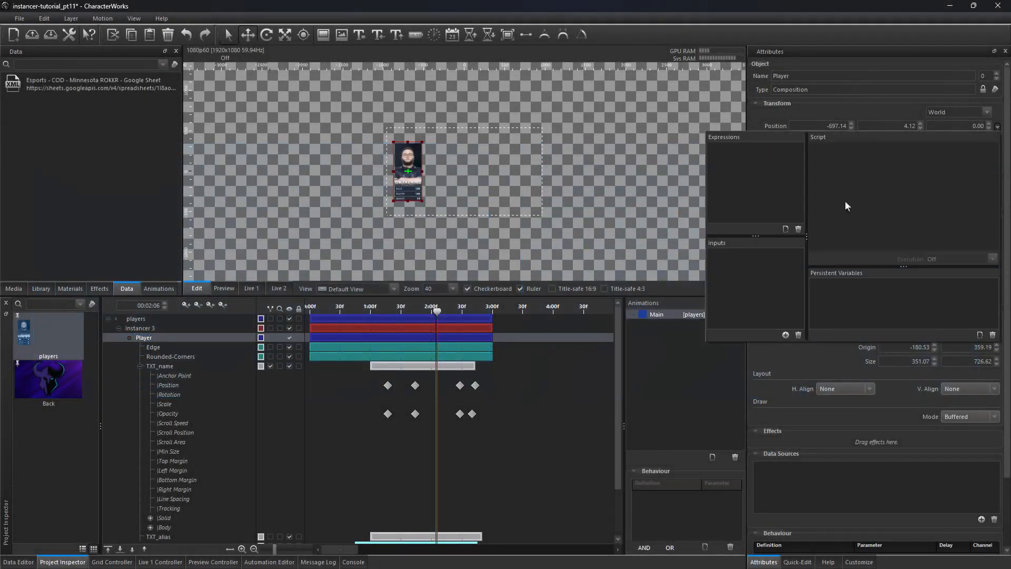
left_click(785, 229)
right_click(830, 182)
left_click(847, 241)
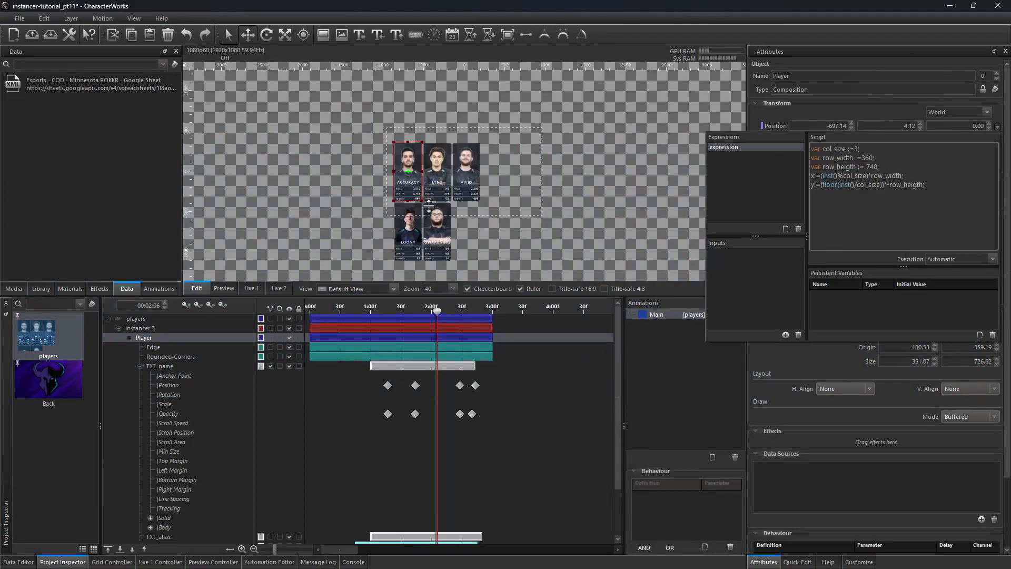
Step: Change col_size in the script to 4, 2 and 1, then delete the Position expression
double_click(853, 149)
type("4")
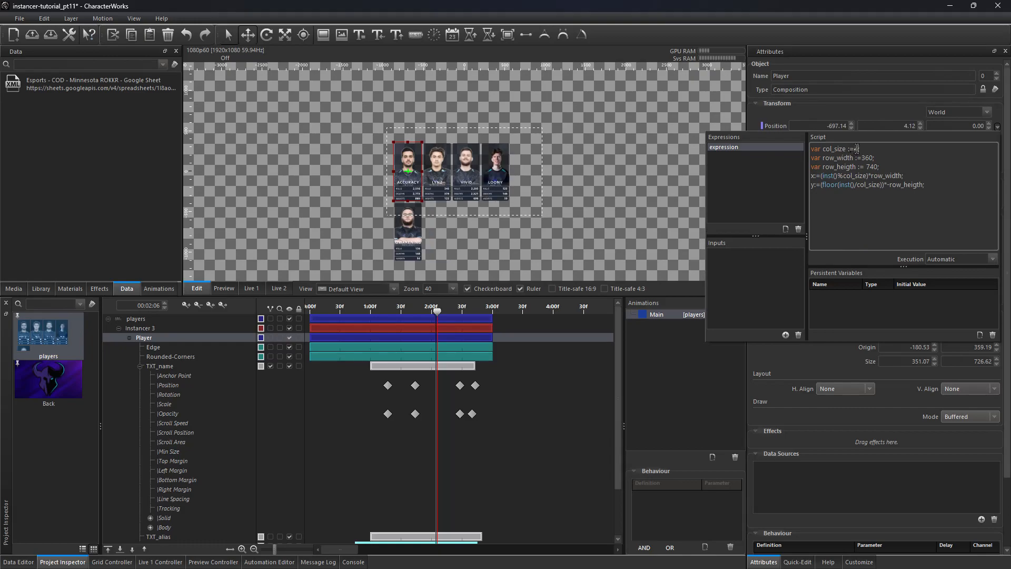
key("BackSpace")
type("2")
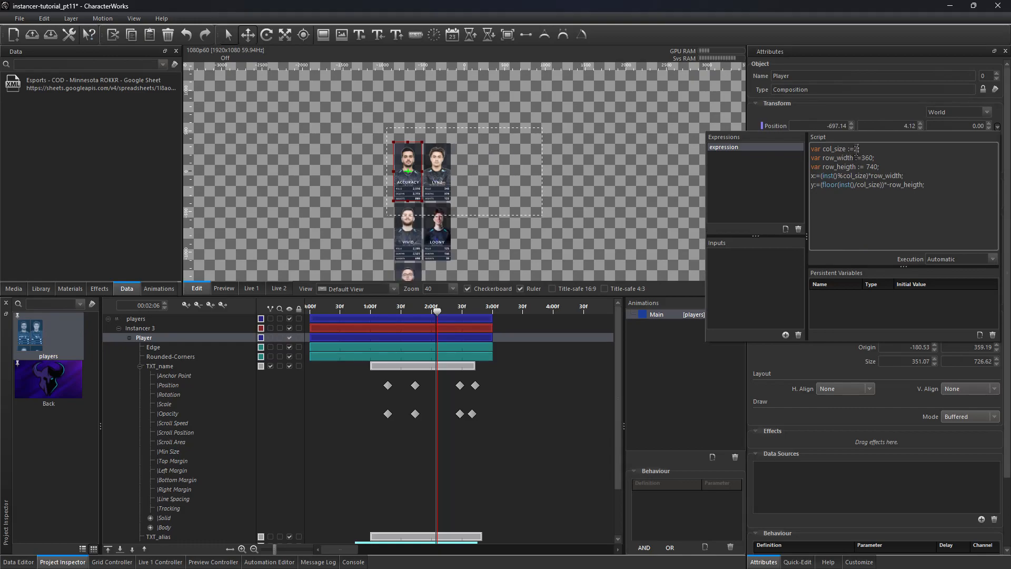
key("BackSpace")
type("1")
left_click(798, 230)
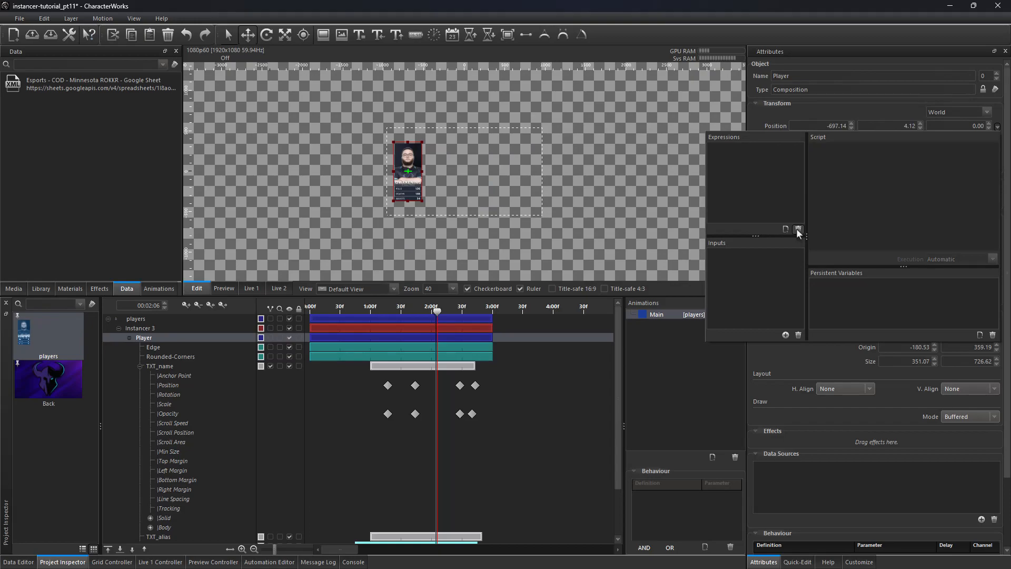
Step: Select Instancer 3, set its Layout to Horizontal and review the Draw Order options
left_click(516, 327)
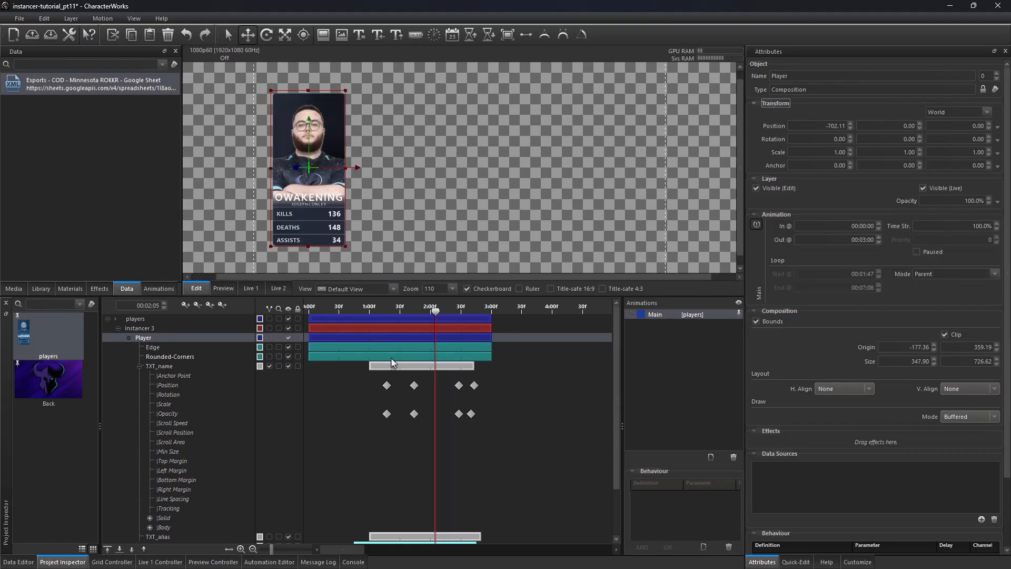
left_click(245, 329)
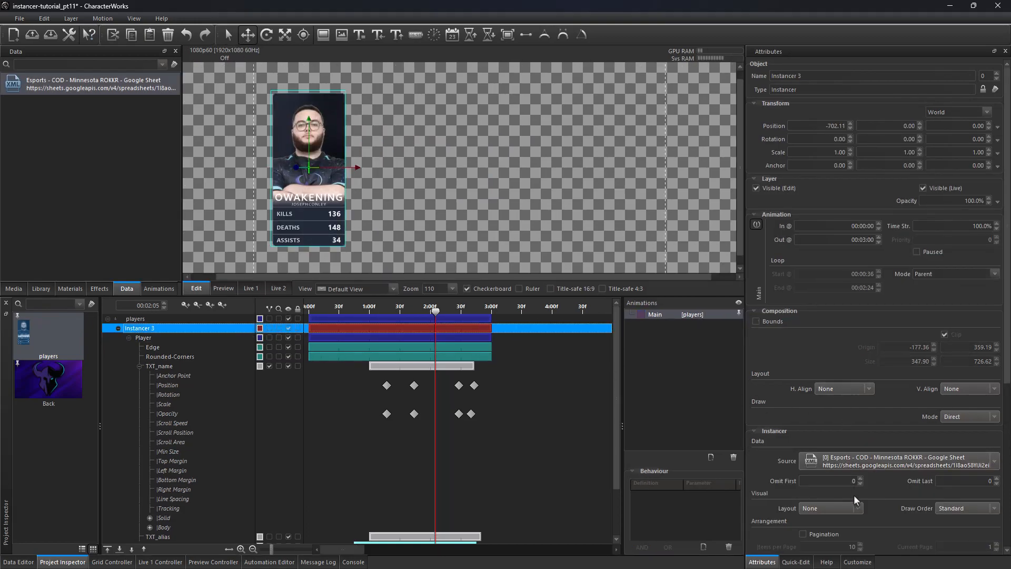
left_click(837, 508)
left_click(827, 520)
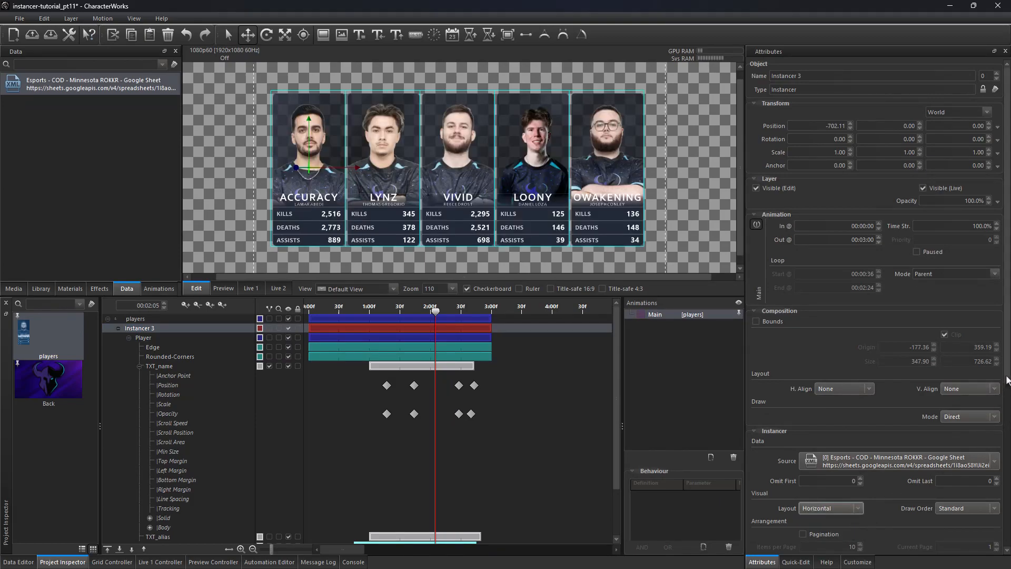
scroll(1003, 382, "down", 5)
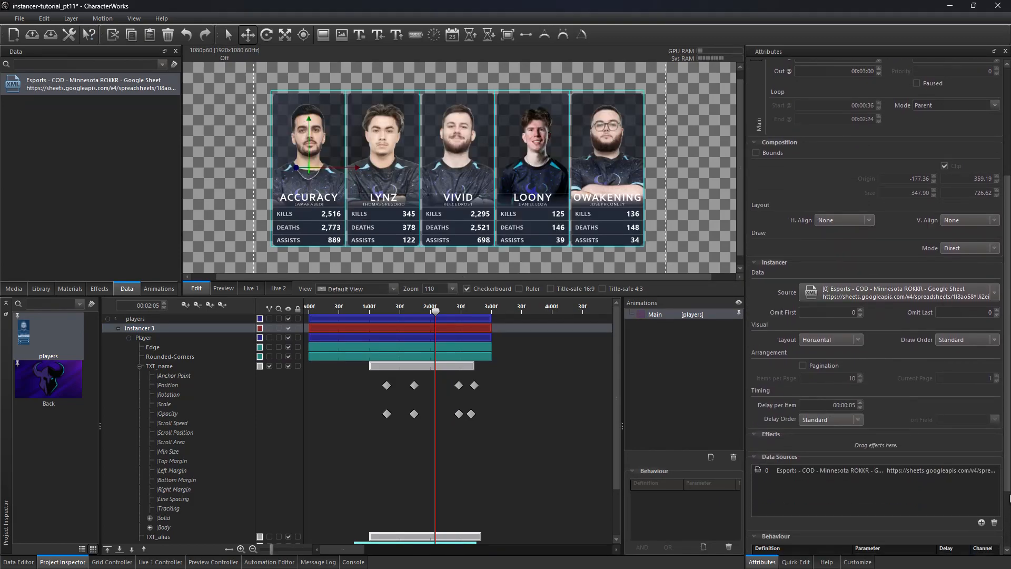
left_click(965, 333)
left_click(966, 346)
left_click(967, 329)
left_click(965, 339)
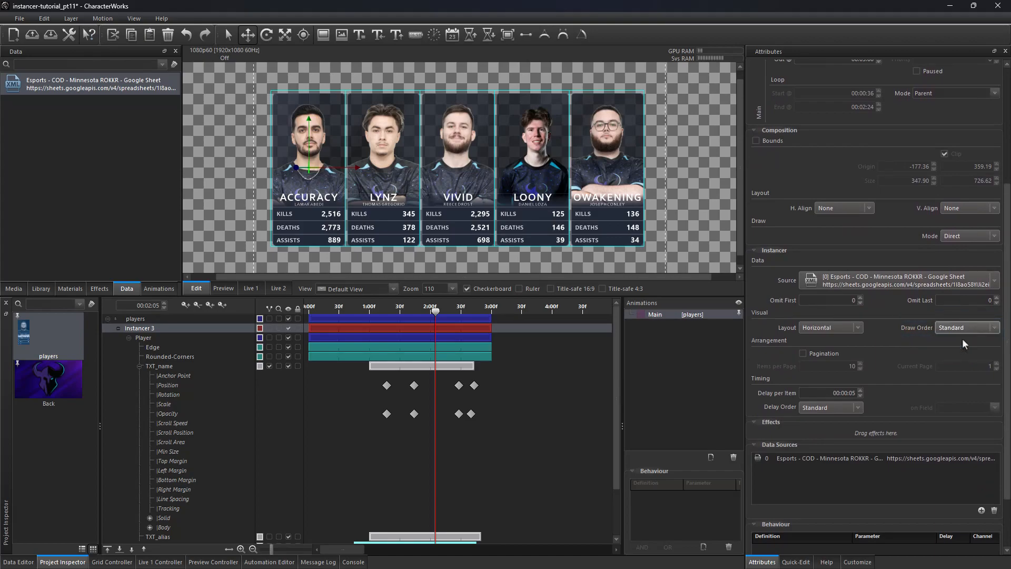
Step: Select the Player composition and rotate it to 60 degrees around the Y axis
left_click(149, 338)
left_click(129, 338)
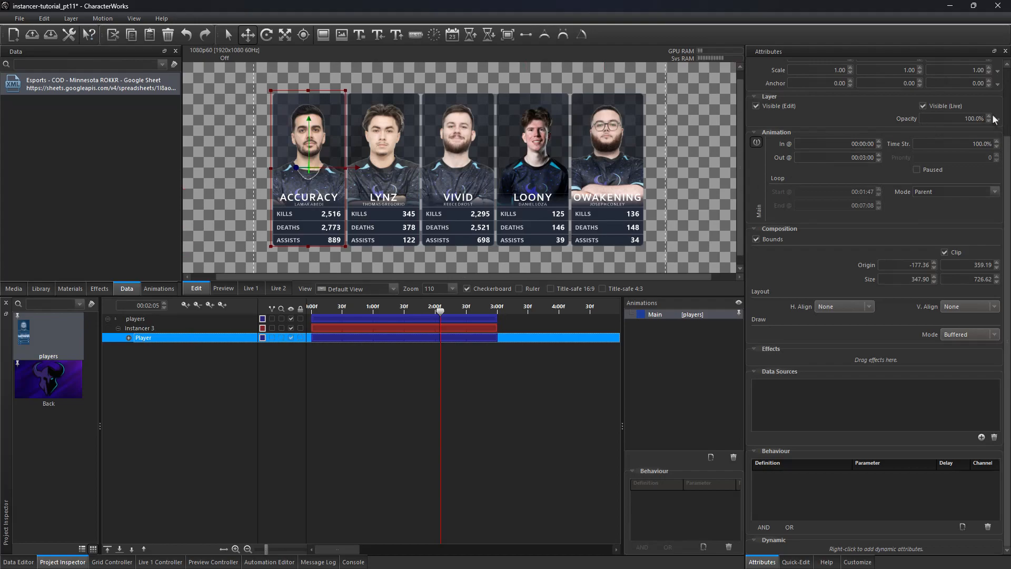
scroll(973, 112, "up", 2)
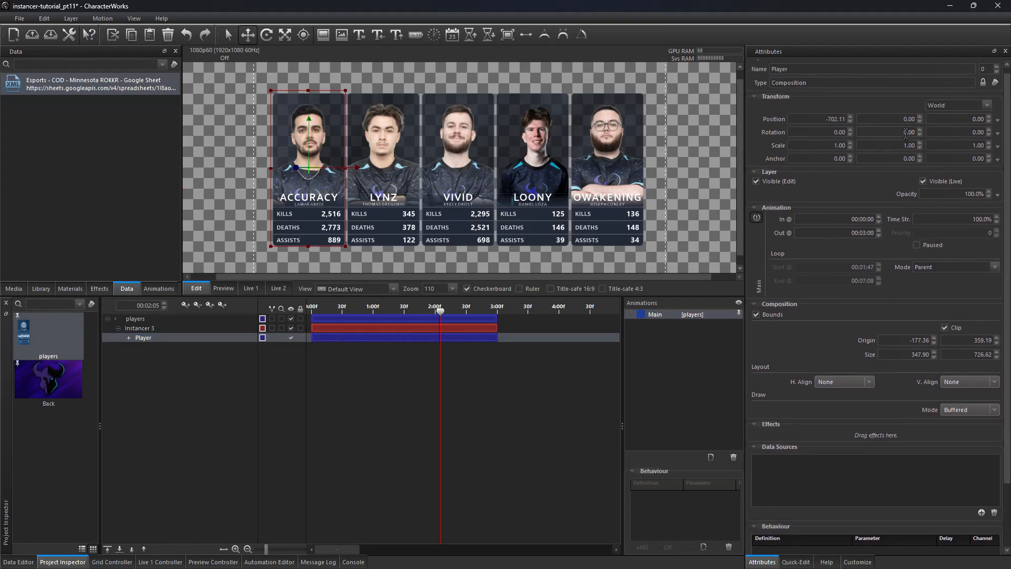
scroll(905, 133, "up", 5)
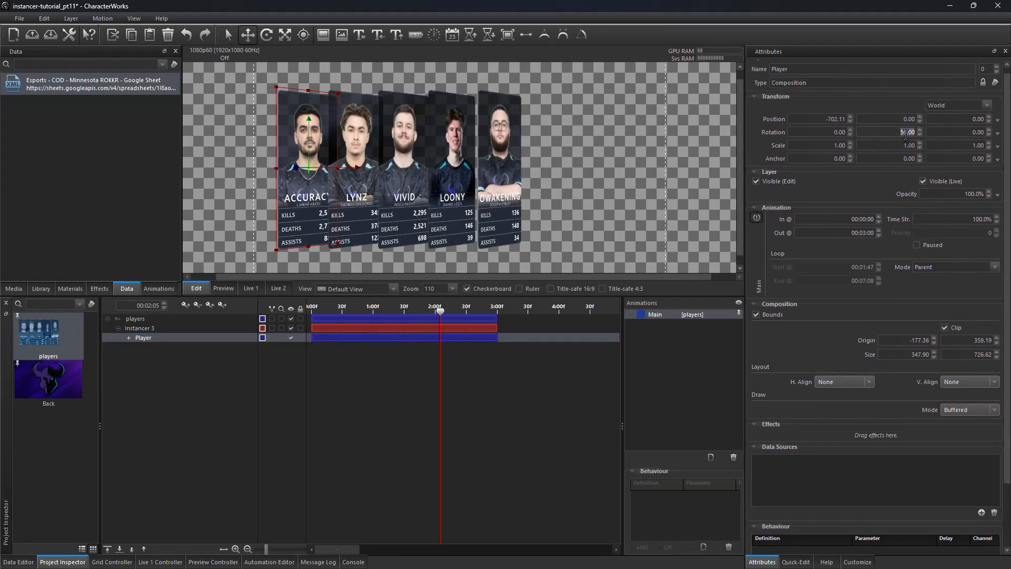
scroll(906, 133, "up", 1)
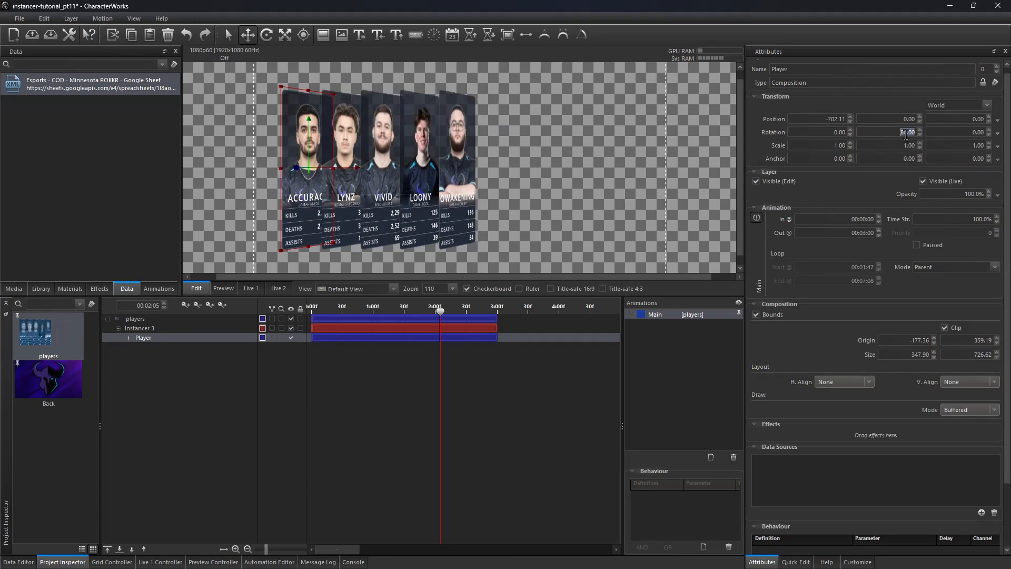
Step: Select Instancer 3, rotate it to -40 degrees around Y and move it toward the canvas centre
left_click(201, 326)
scroll(907, 131, "down", 4)
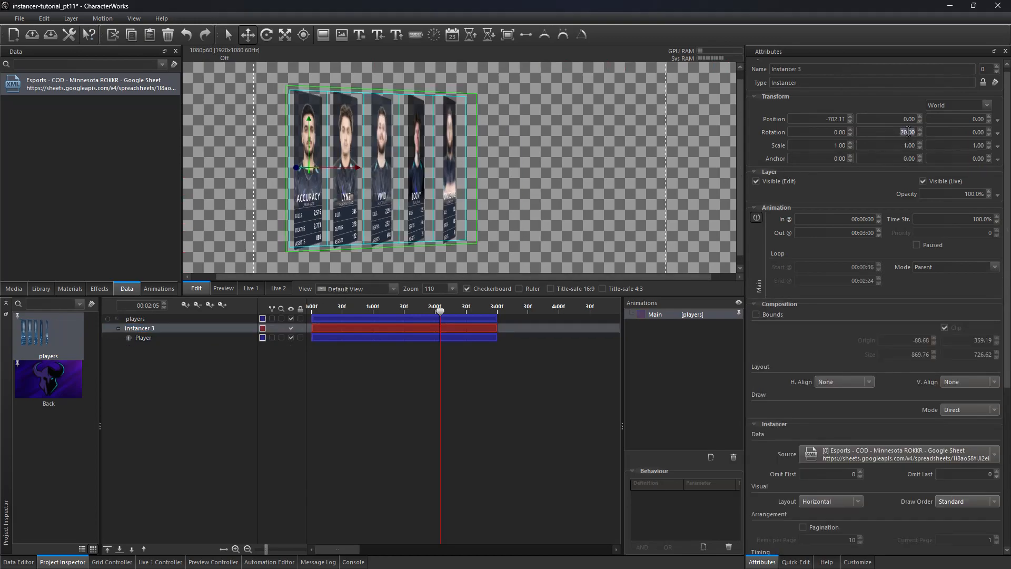
left_click_drag(348, 166, 431, 168)
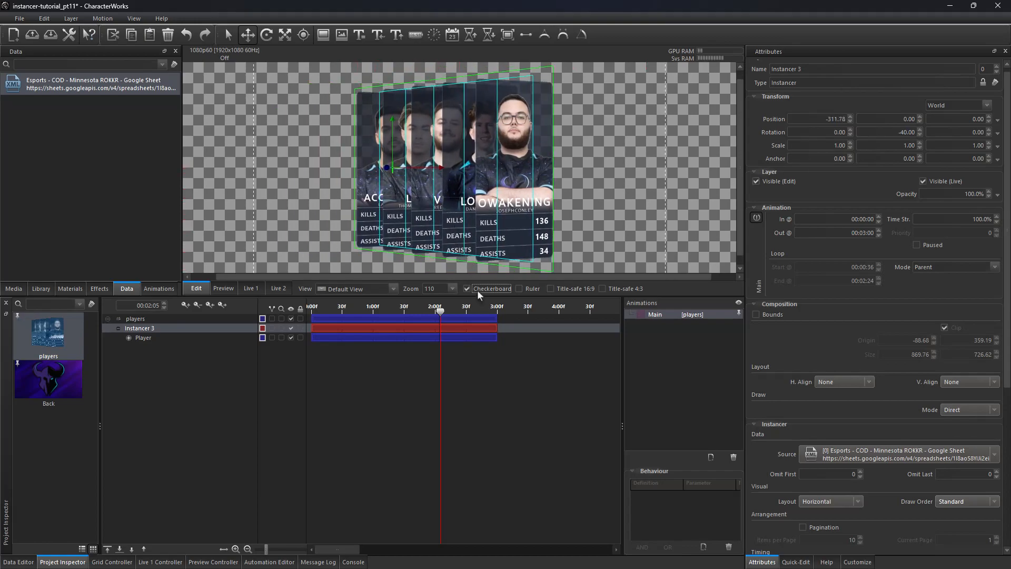
Step: Turn off the checkerboard background and set the instancer's Draw Order to Depth-Based
left_click(477, 290)
scroll(505, 129, "up", 1)
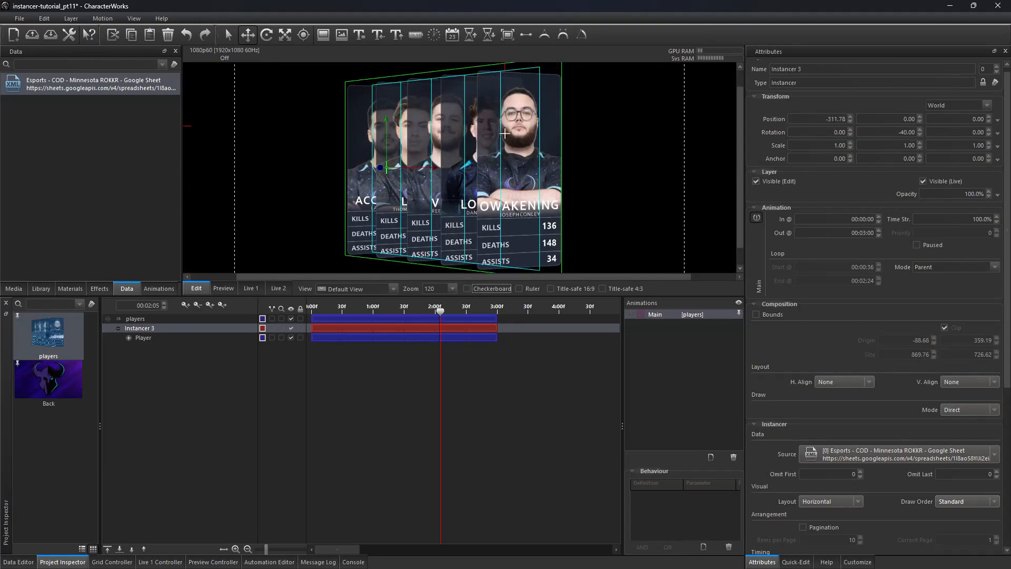
double_click(77, 87)
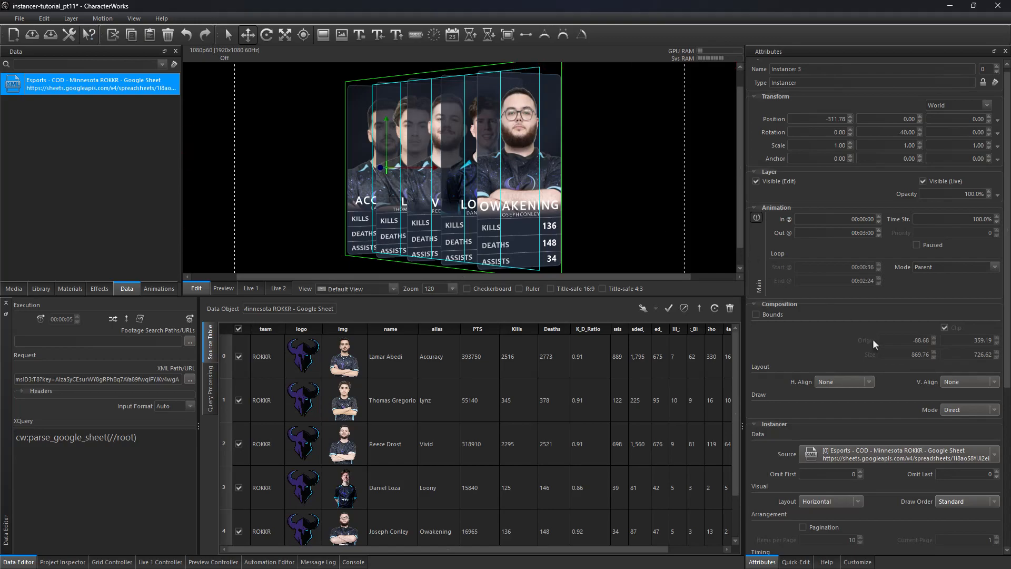
left_click(992, 501)
left_click(969, 521)
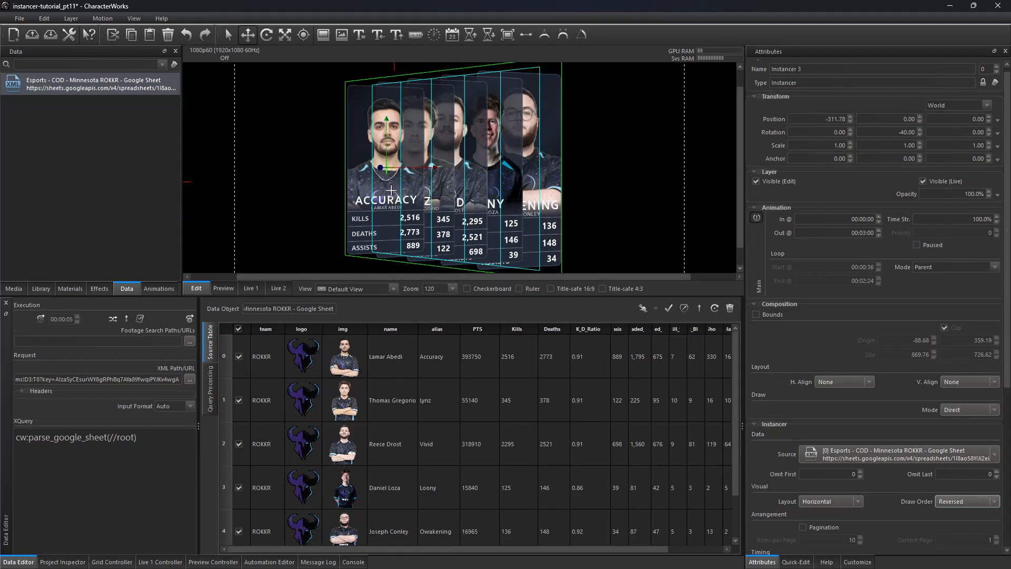
left_click(954, 503)
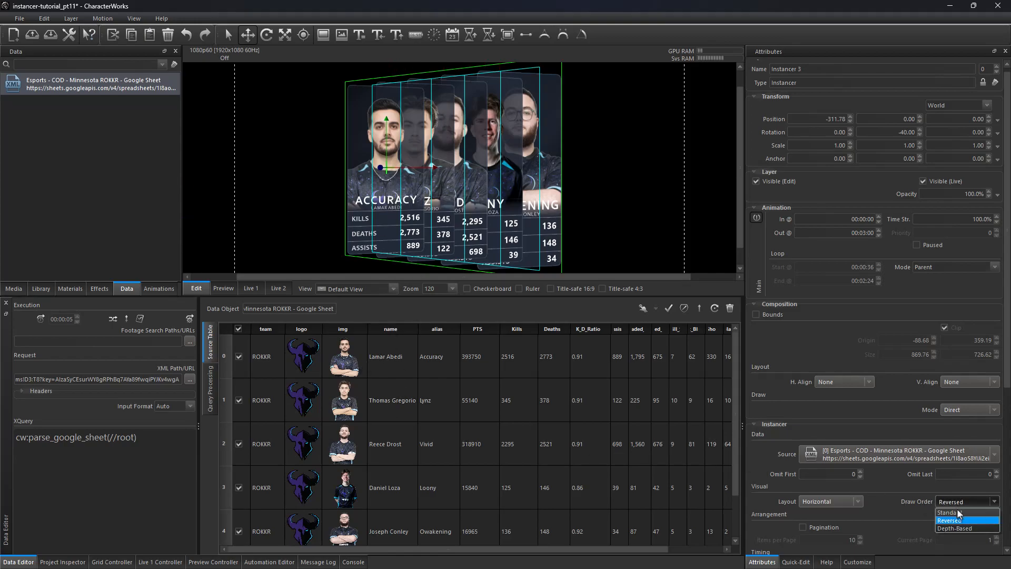
left_click(965, 527)
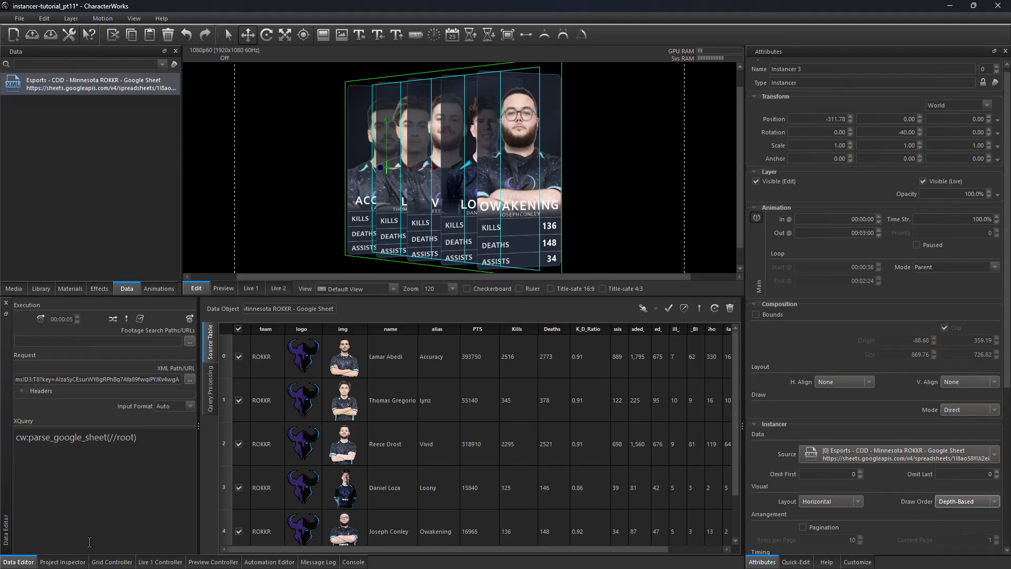
Step: Select Player and paste a Position expression setting z to 100 for instance 0, -300 otherwise, and x to 0
left_click(62, 562)
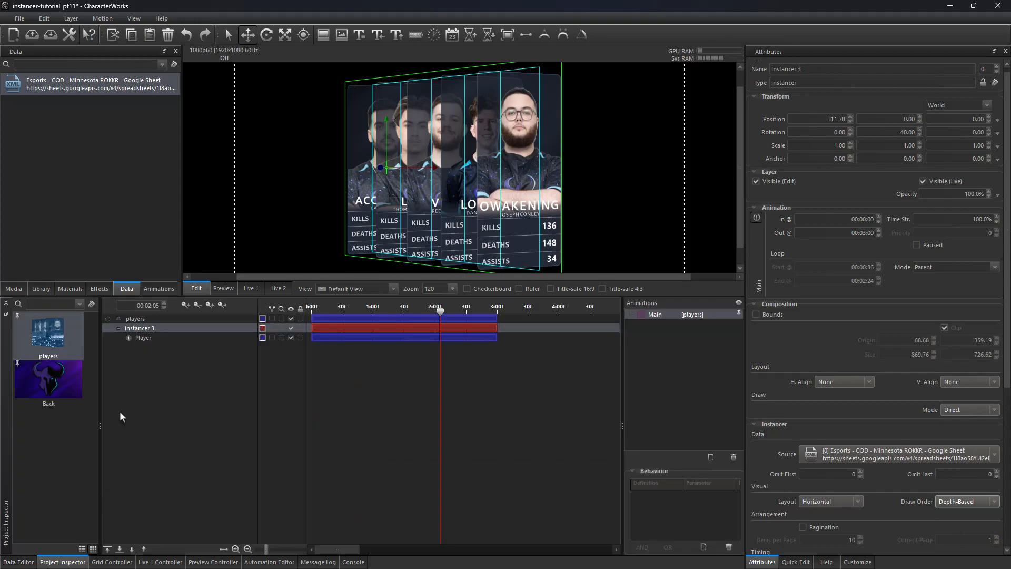
left_click(144, 338)
left_click(997, 120)
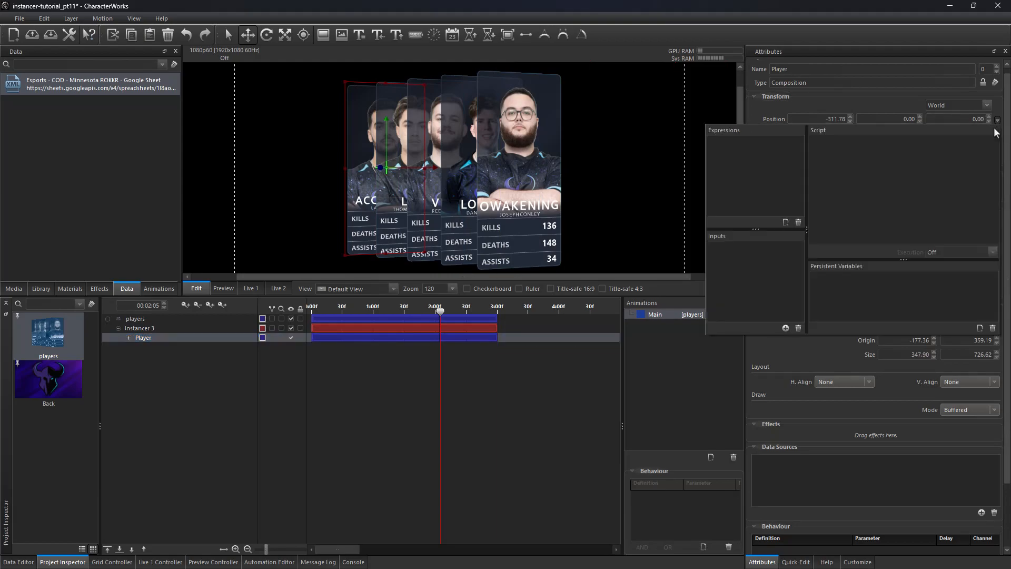
left_click(786, 222)
left_click(874, 207)
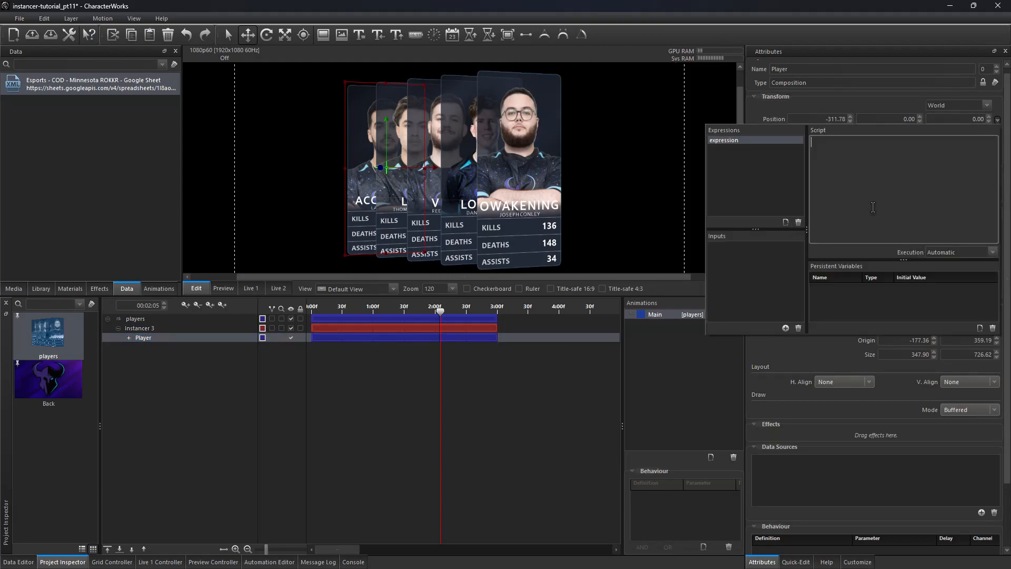
type("if (inst()=0)  {z:=100;} else {z:=-300}; x:=0;")
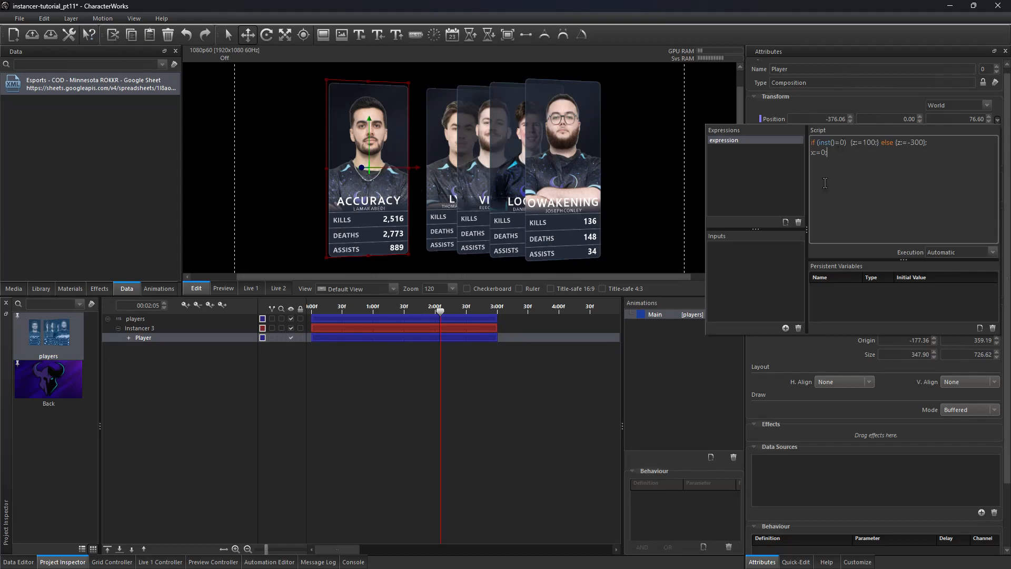
Step: Change the instance index in the expression's condition to 1, 2, then 3
type("1")
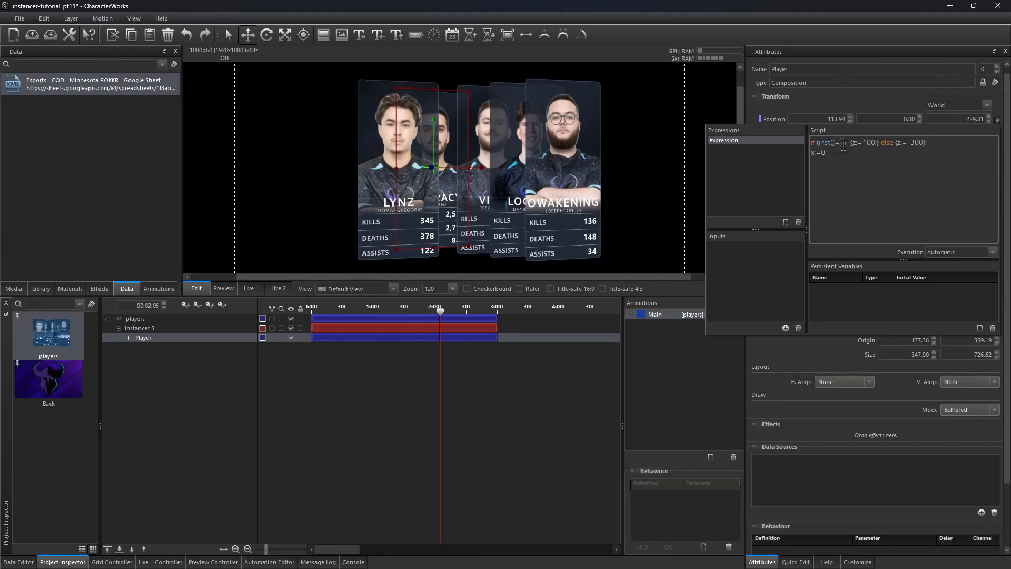
type("2")
type("3")
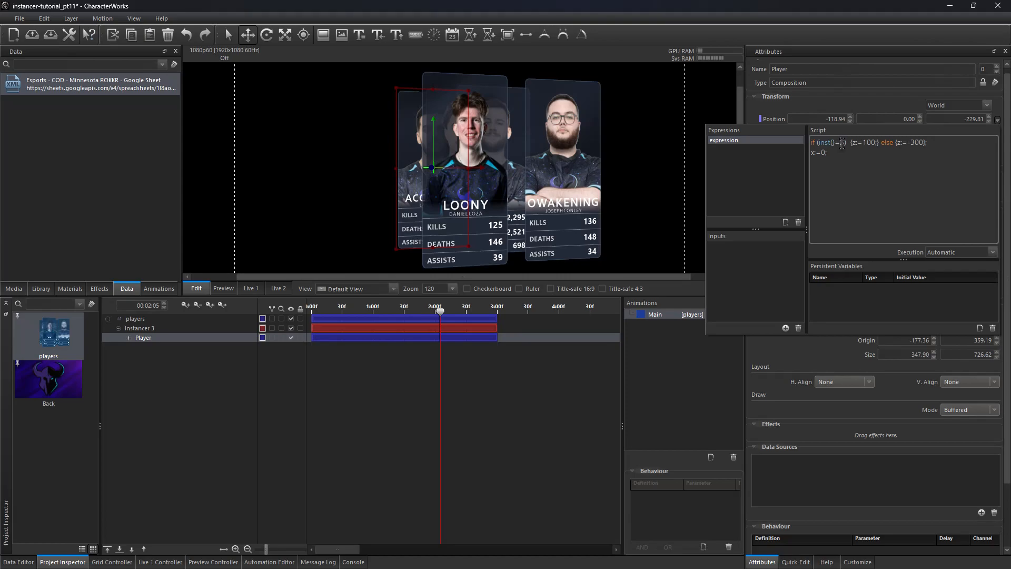
type("4")
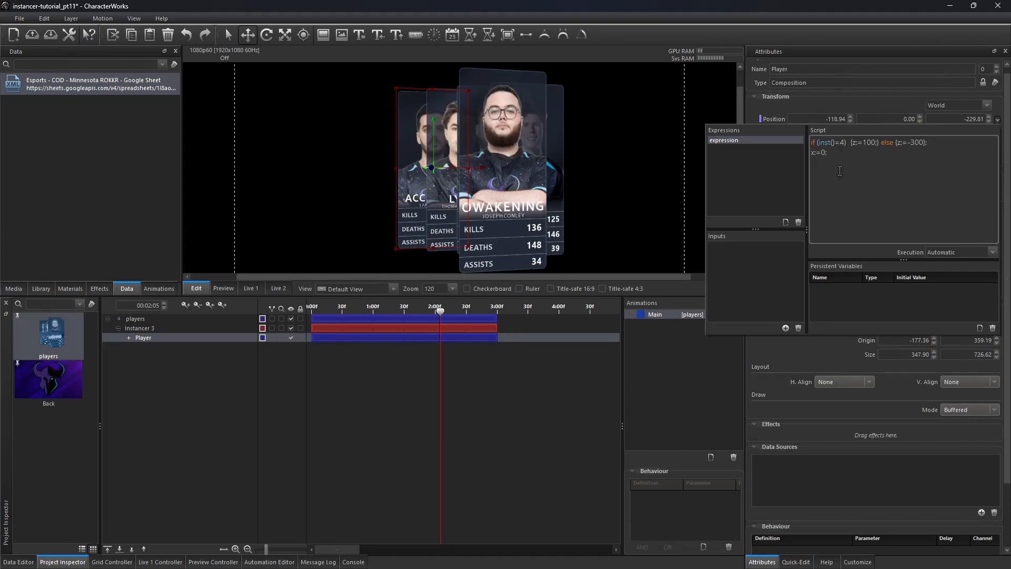
Step: Try instance indices 4 and 0 in the expression's condition, then delete the Player's Position expression
key("BackSpace")
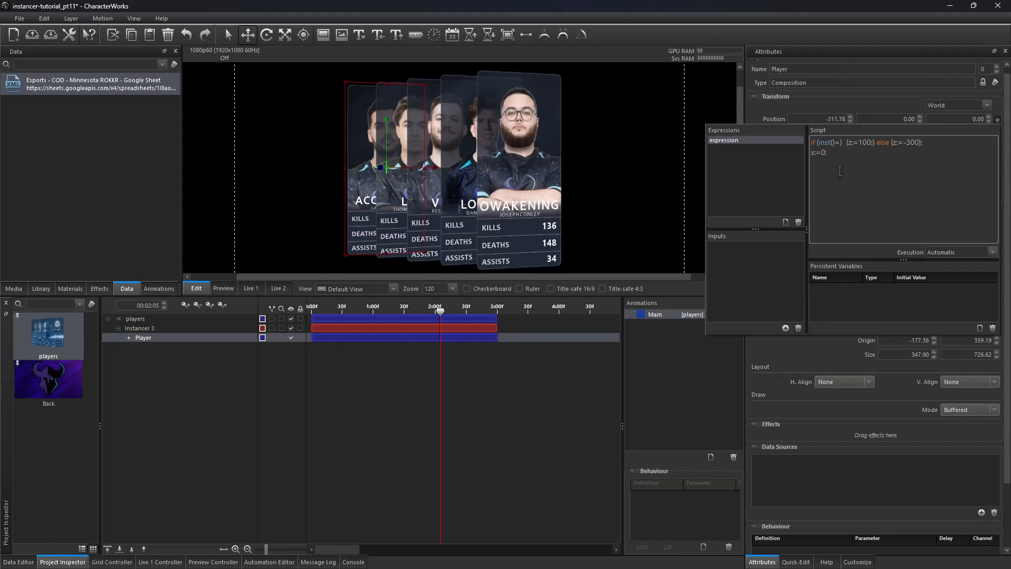
type("0")
key("BackSpace")
type("4")
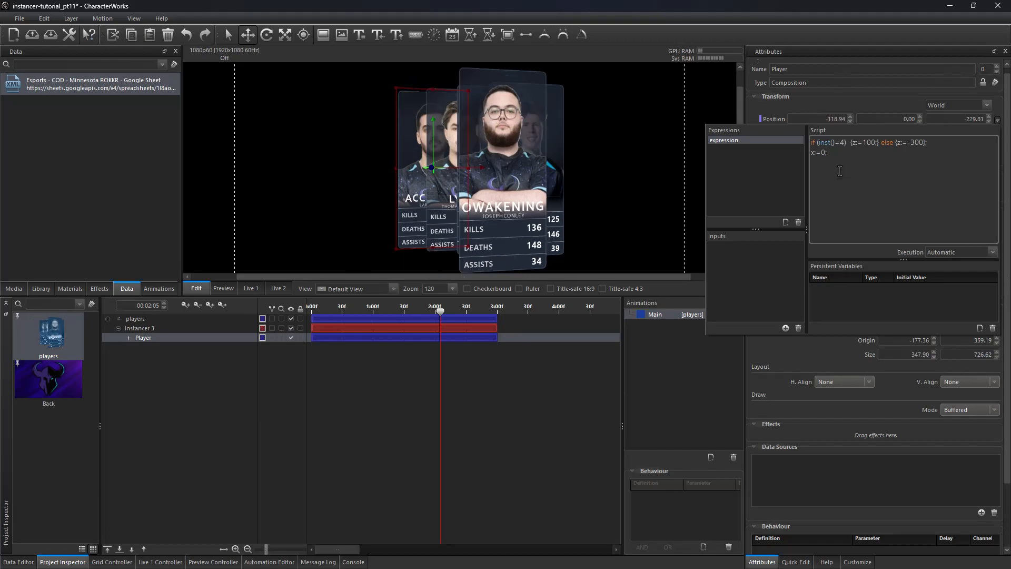
key("BackSpace")
type("0")
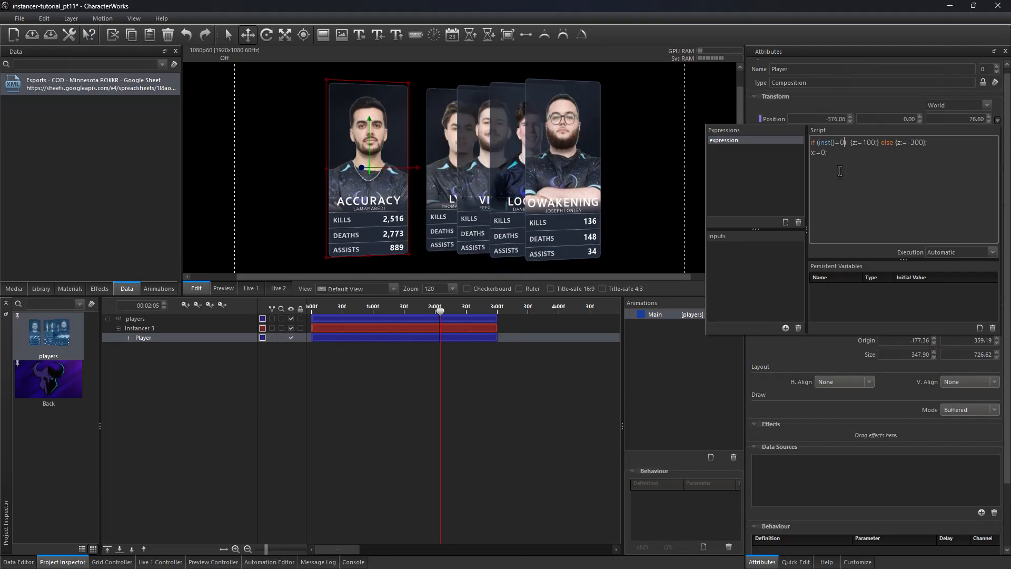
left_click(798, 221)
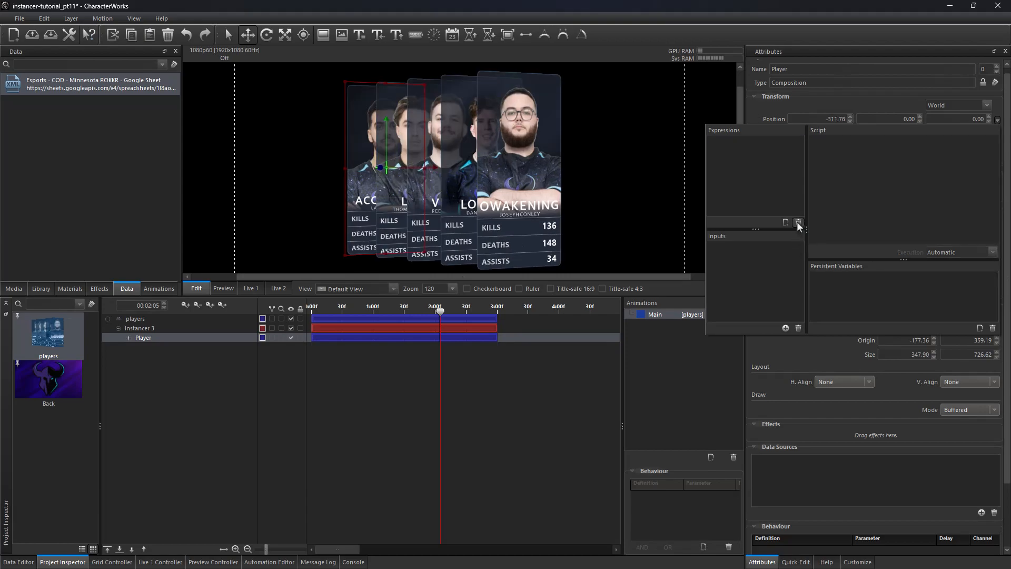
Step: Select Instancer 3 and reset its Y rotation to 0
left_click(179, 328)
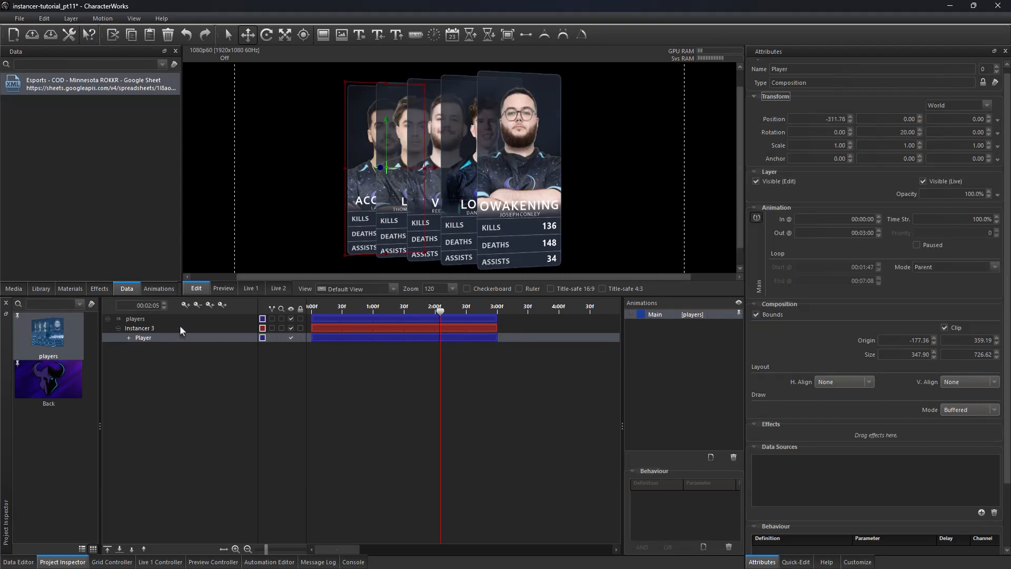
left_click(900, 133)
type("0")
key("Tab")
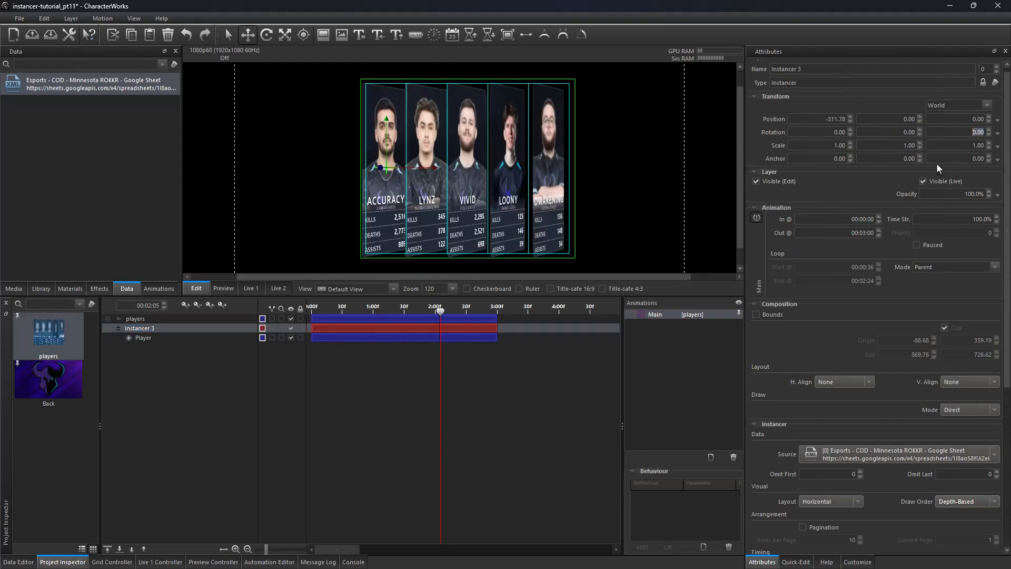
Step: Select Player and reset its Y rotation to 0
left_click(144, 337)
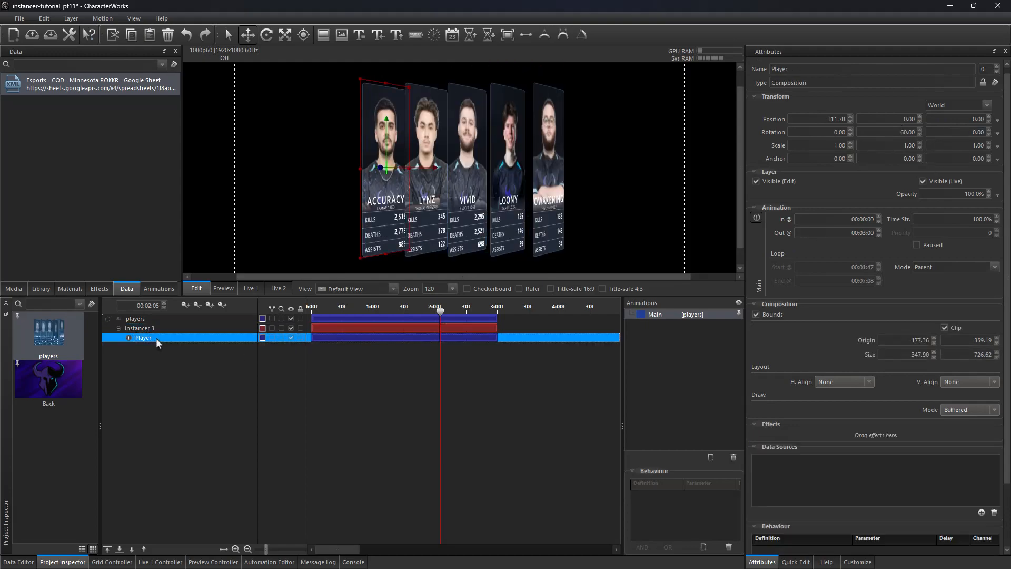
left_click(885, 131)
type("0")
key("Tab")
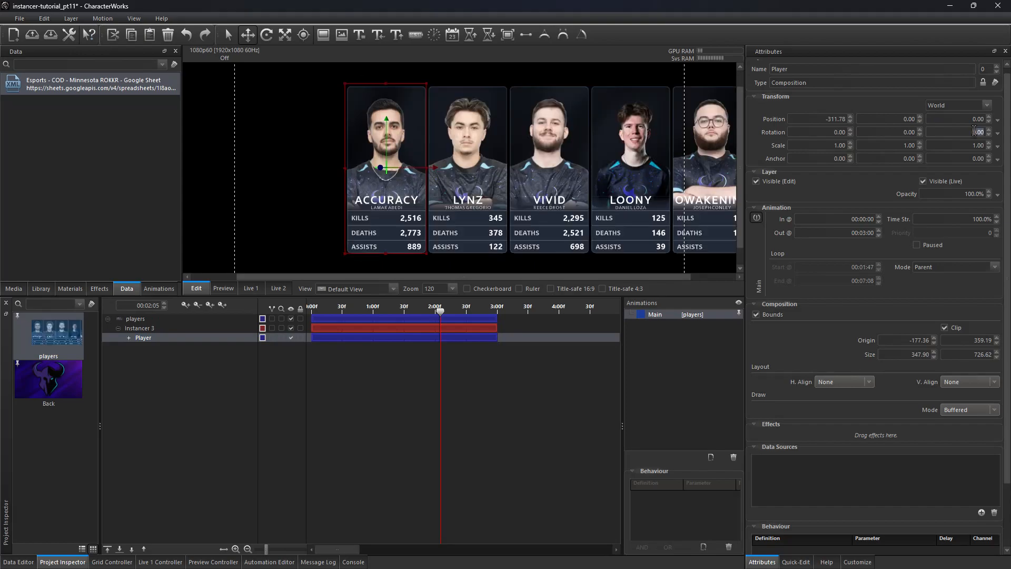
Step: Select the players composition, enable Bounds and drag the bounds edges out to the safe-area frame
scroll(636, 172, "down", 2)
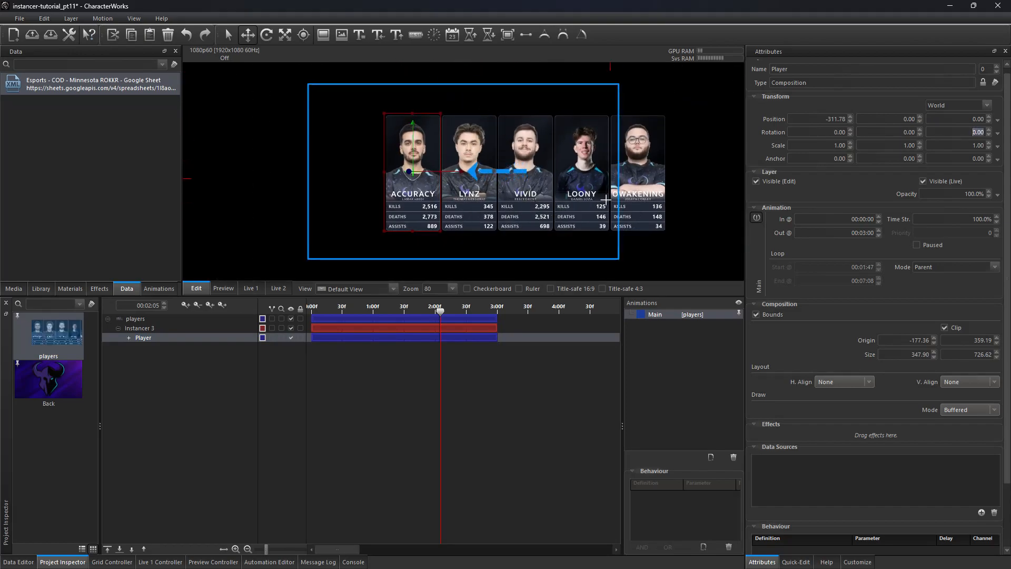
left_click(143, 327)
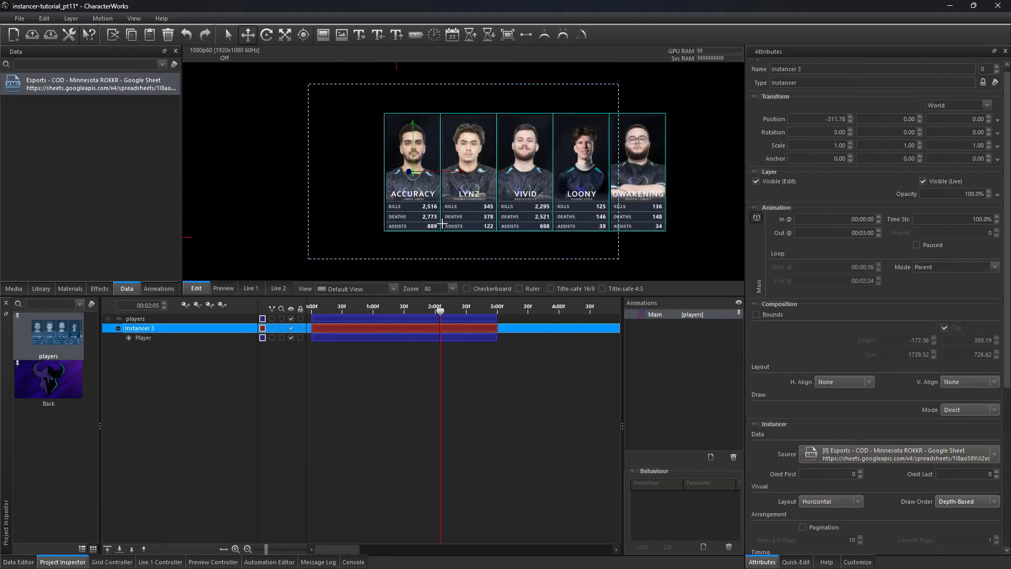
left_click(153, 318)
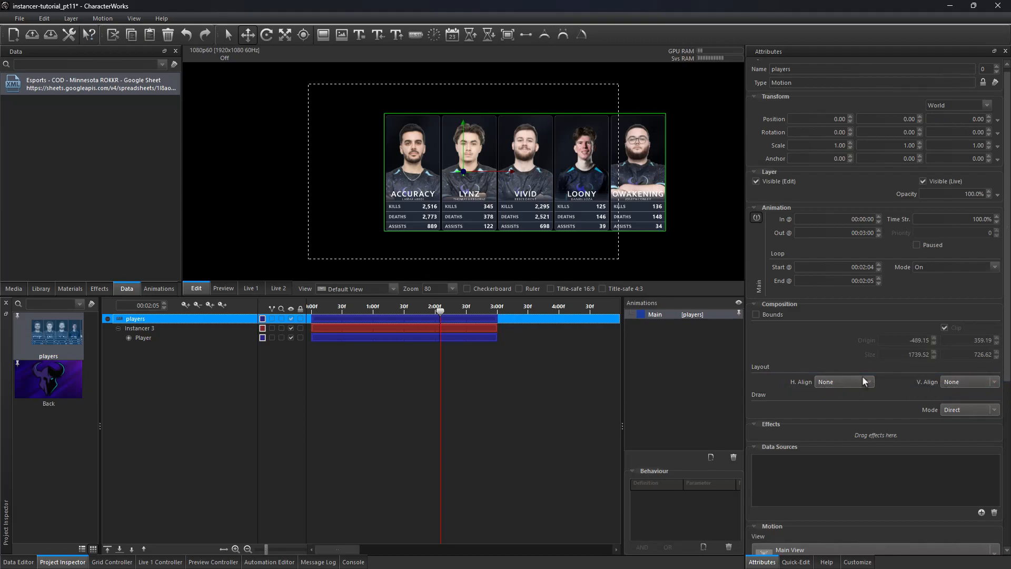
left_click(755, 314)
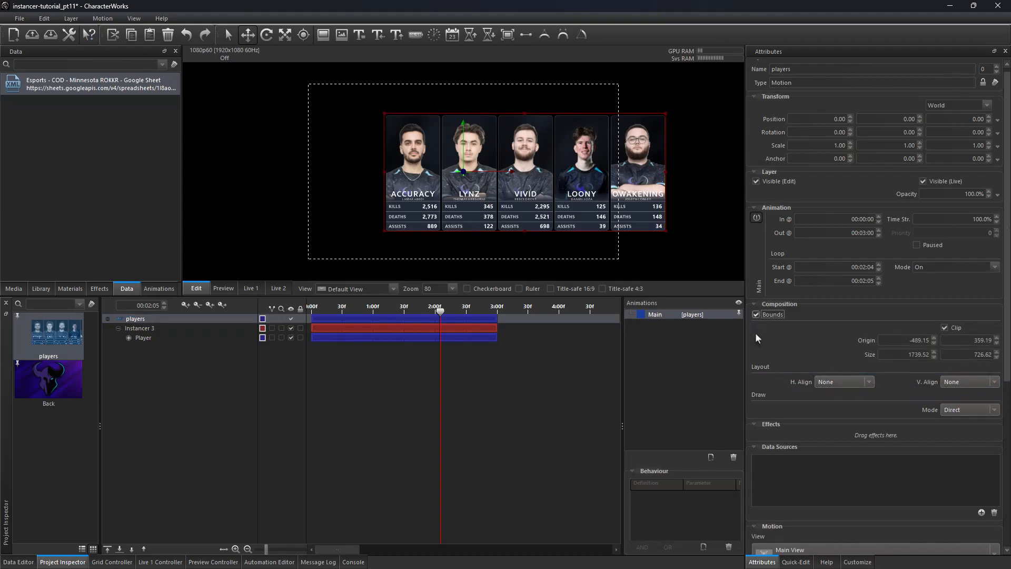
left_click_drag(381, 175, 308, 174)
left_click_drag(487, 113, 489, 83)
left_click_drag(487, 231, 498, 257)
left_click_drag(665, 171, 618, 170)
Step: Set the players composition's size to 1920 × 1080 and its origin to -960, 540
double_click(906, 356)
type("1920")
key("Tab")
type("1080")
key("Tab")
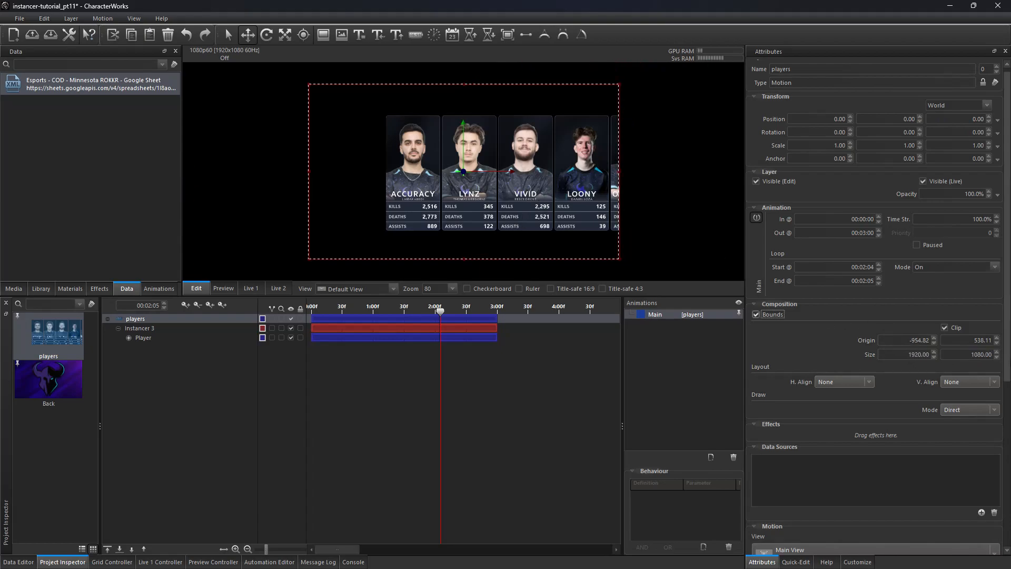
left_click_drag(970, 341, 1008, 342)
type("540")
key("Tab")
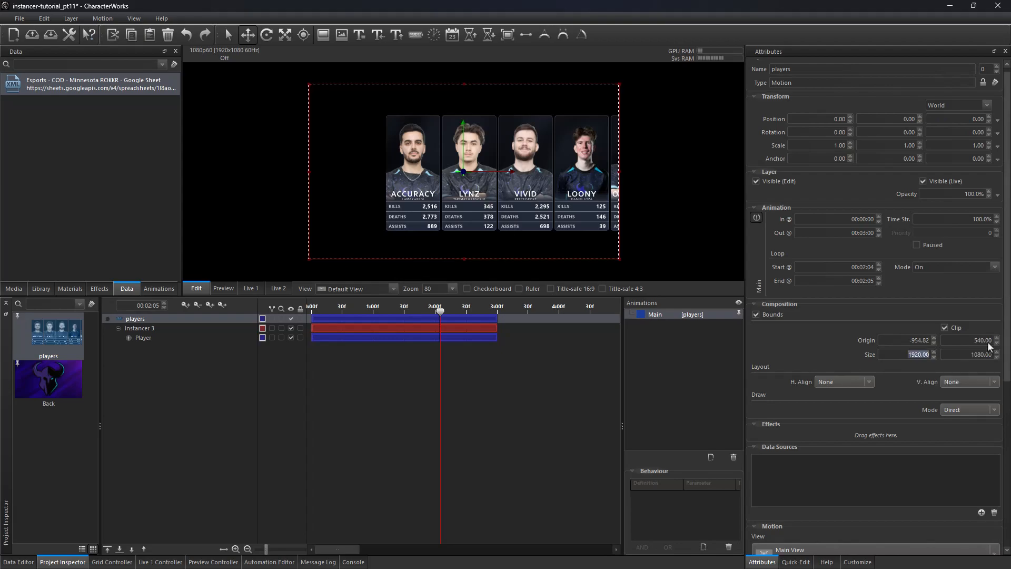
double_click(913, 341)
type("-960.00")
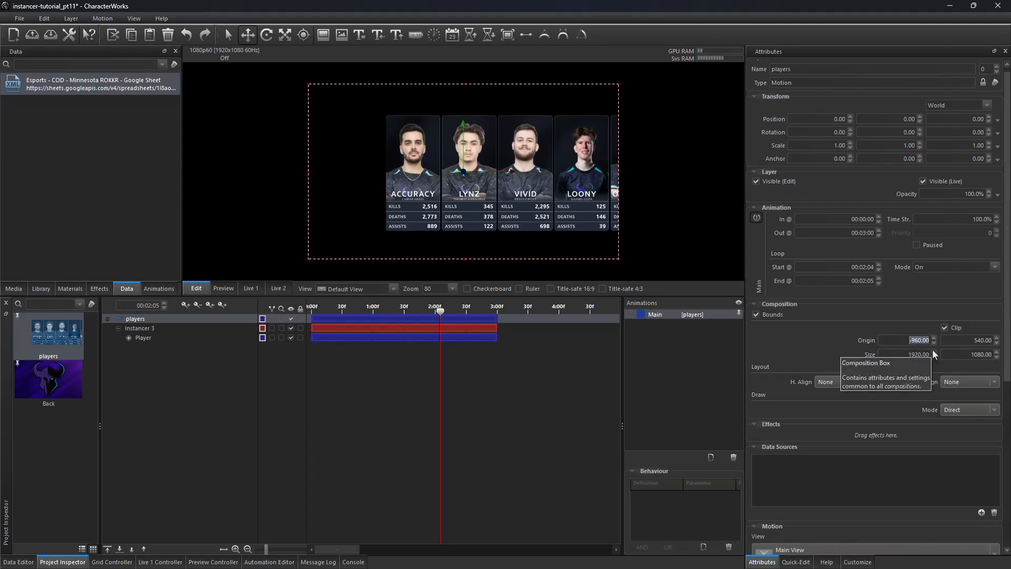
key("Return")
Step: Set the composition's horizontal alignment to Center after comparing Left and Right
left_click(849, 381)
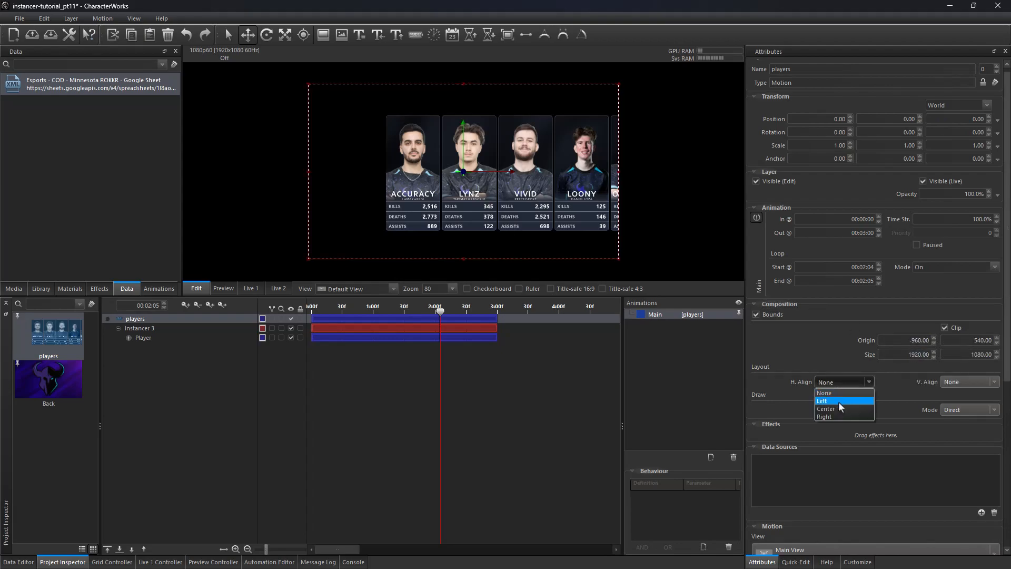
left_click(839, 409)
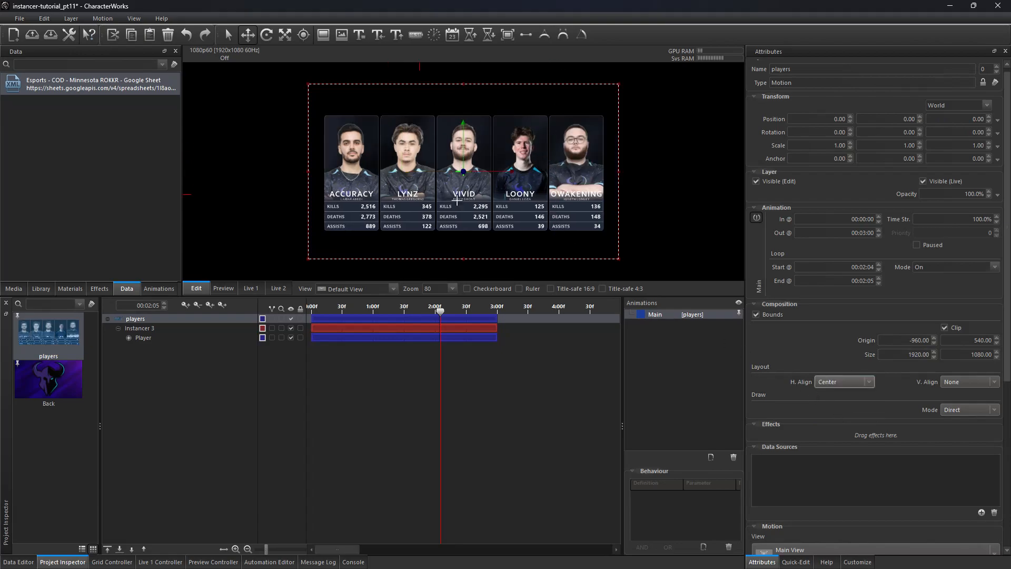
left_click(822, 384)
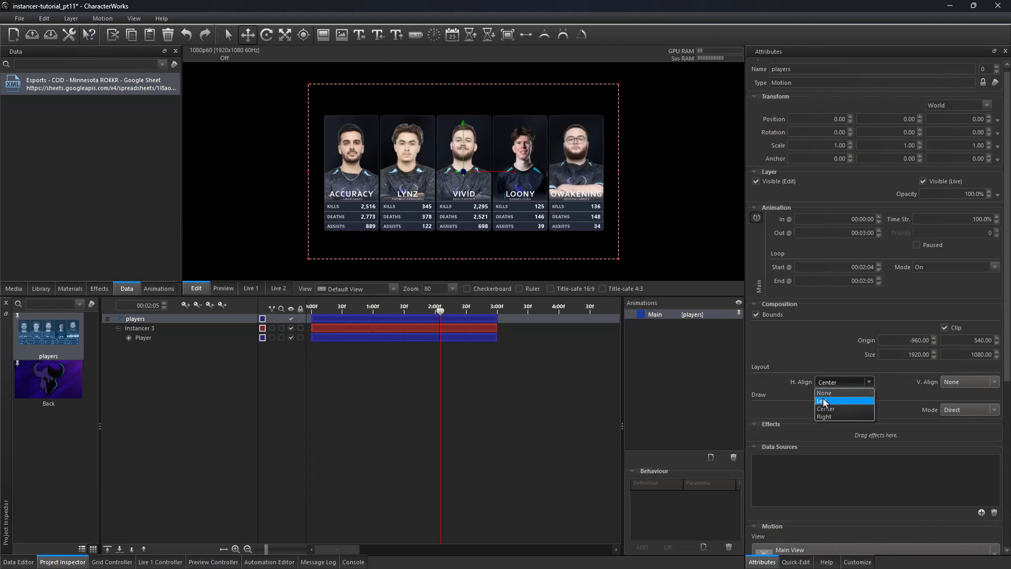
left_click(825, 401)
left_click(833, 387)
left_click(836, 416)
left_click(841, 380)
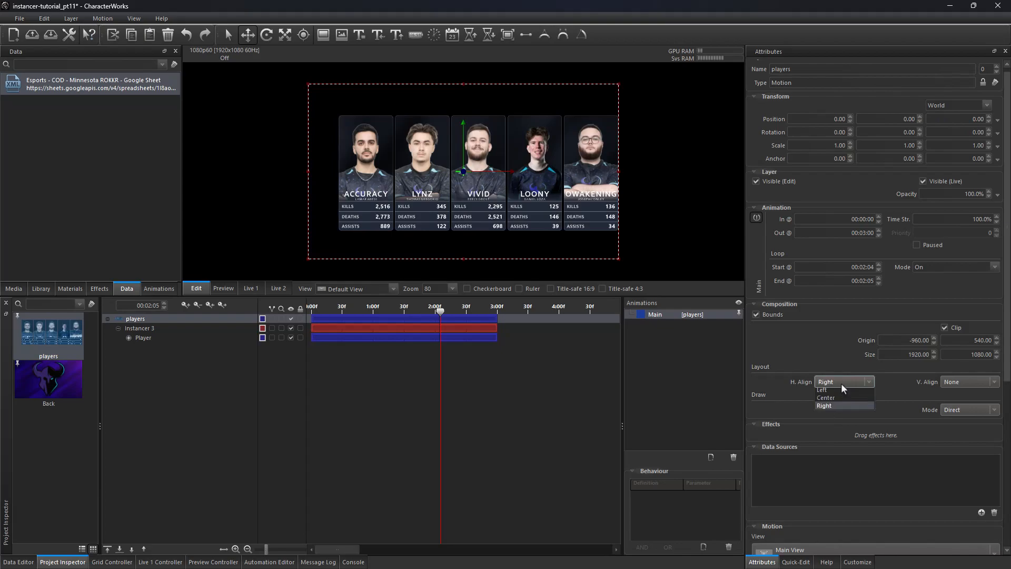
left_click(840, 405)
Step: Set the composition's vertical alignment to Center after comparing Top and Bottom
left_click(968, 381)
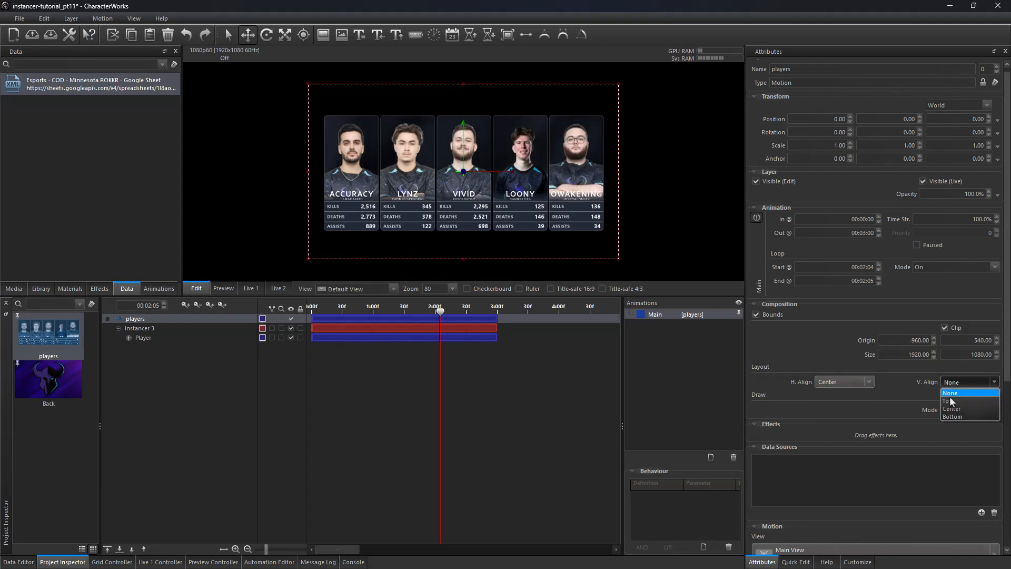
left_click(948, 401)
left_click(968, 381)
left_click(956, 409)
left_click(960, 382)
left_click(956, 416)
left_click(958, 382)
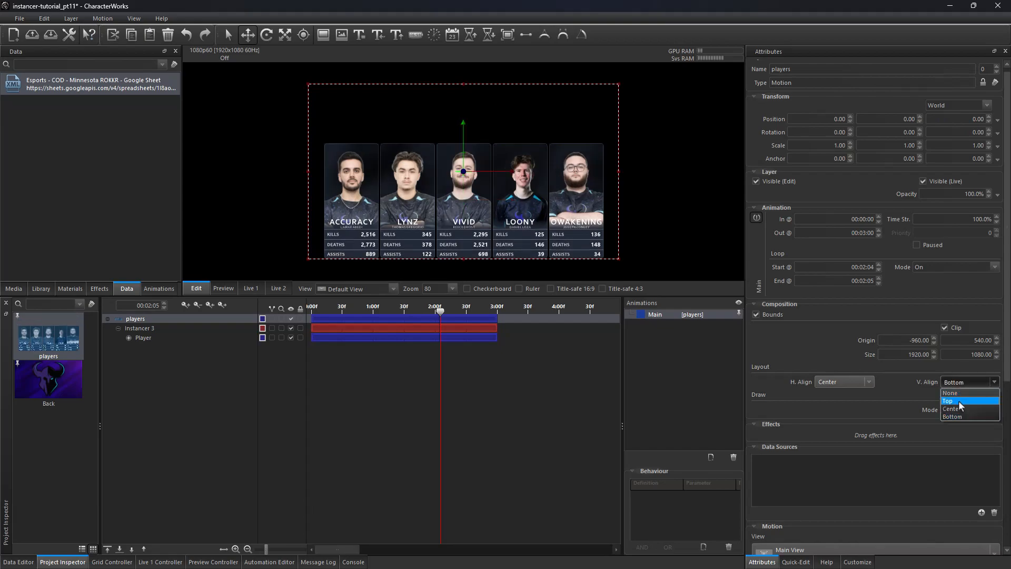
left_click(956, 409)
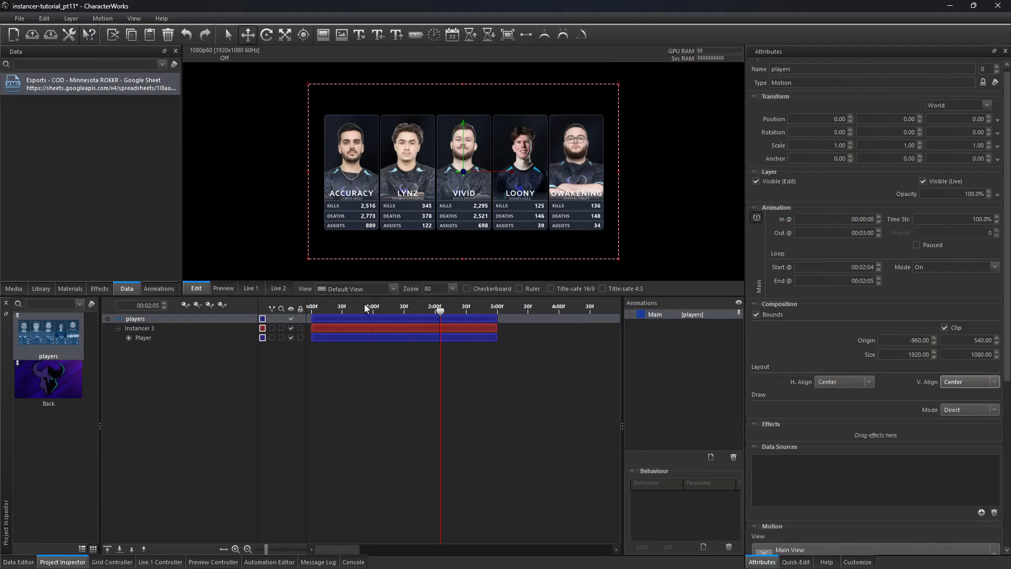
Step: Select Instancer 3, enable Pagination and reduce Items per Page to 1
left_click(148, 329)
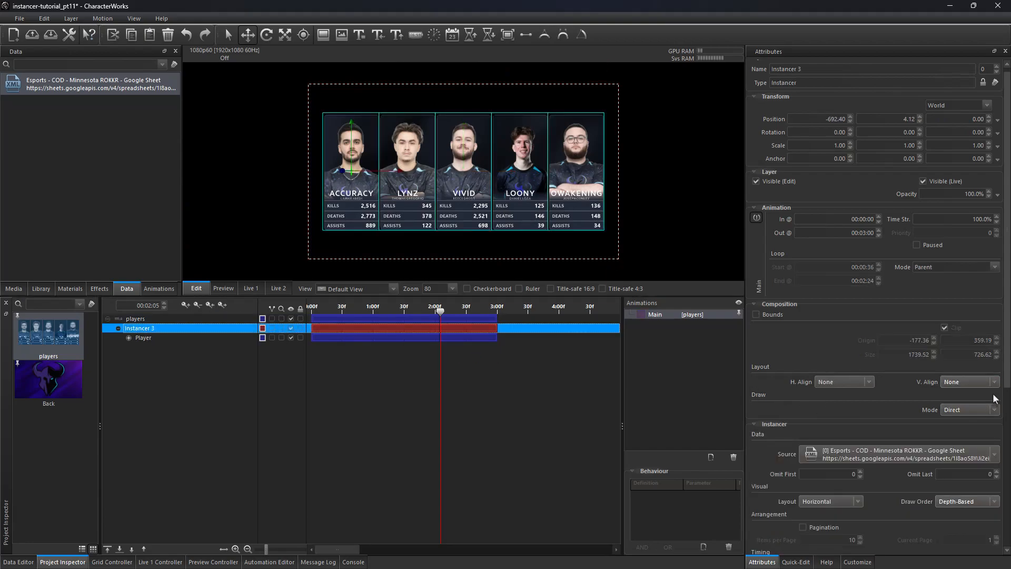
scroll(870, 352, "down", 5)
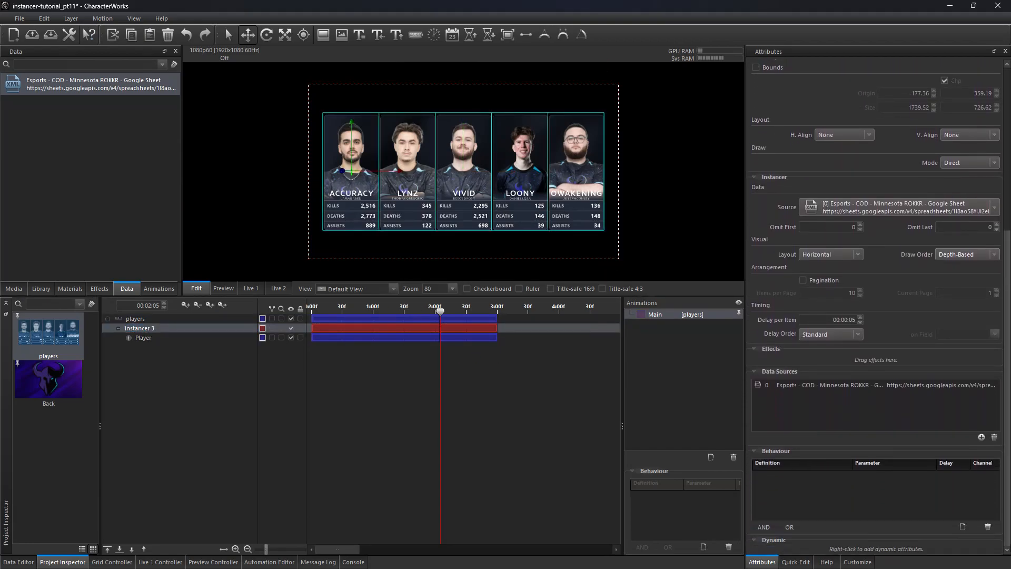
left_click(803, 281)
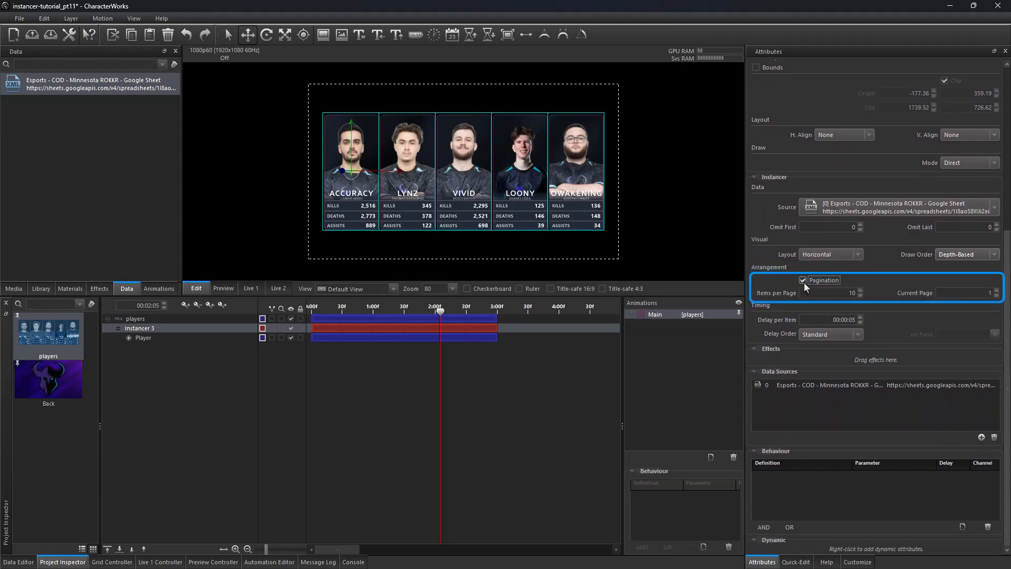
double_click(858, 293)
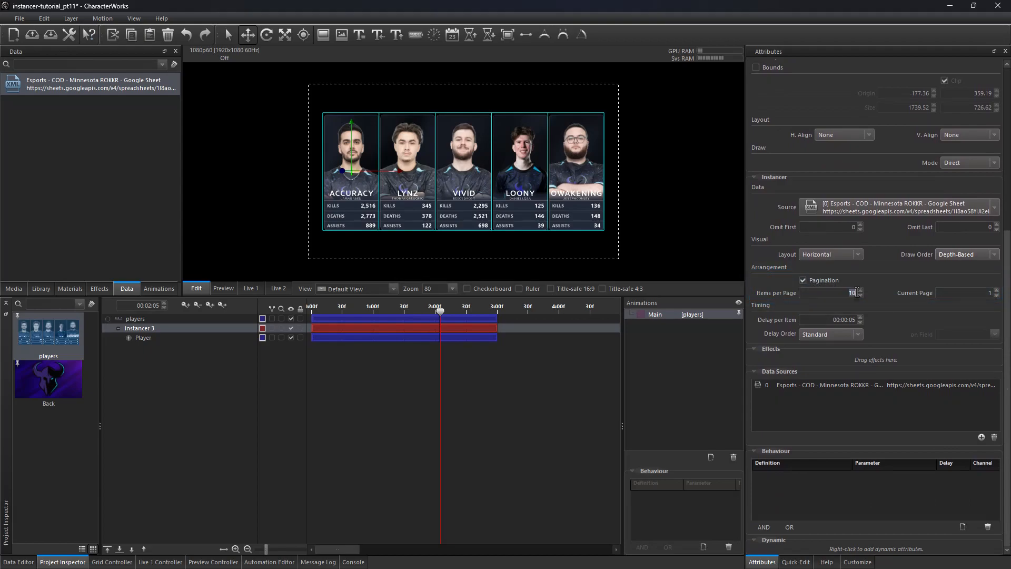
left_click(860, 295)
left_click(859, 296)
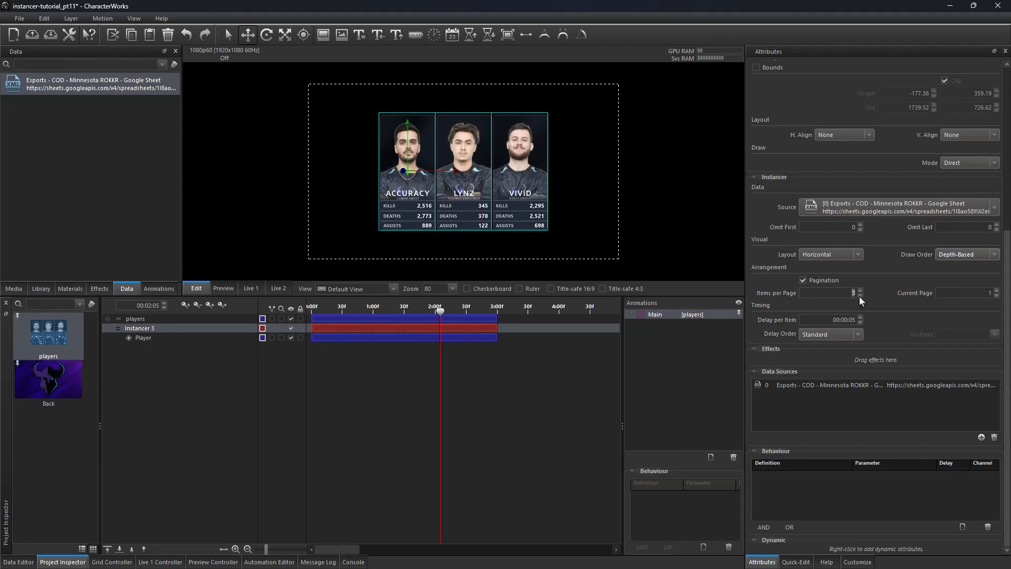
left_click(859, 295)
left_click(860, 296)
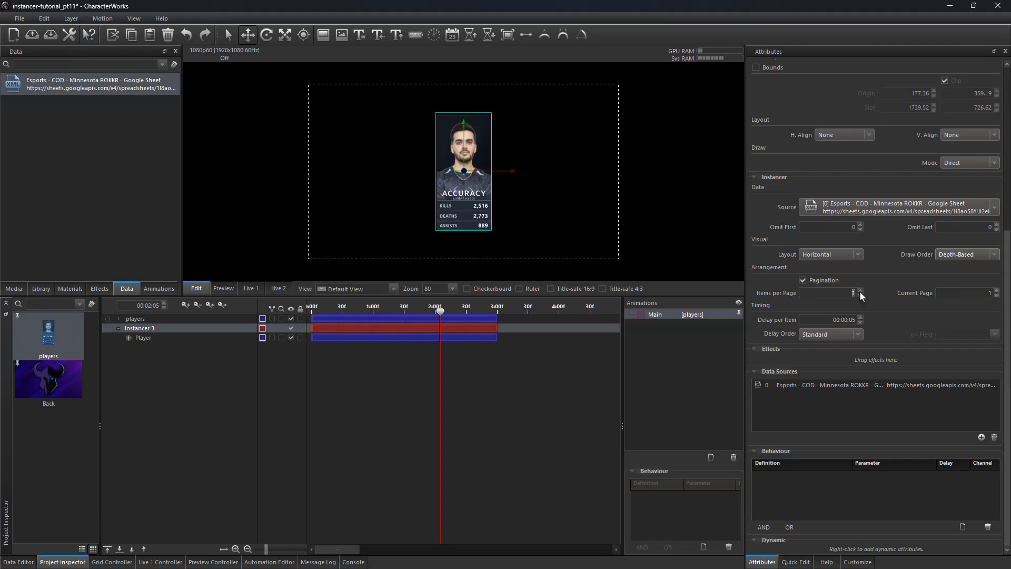
Step: Step the Current Page forward through pages 2 to 5 and back
left_click(996, 290)
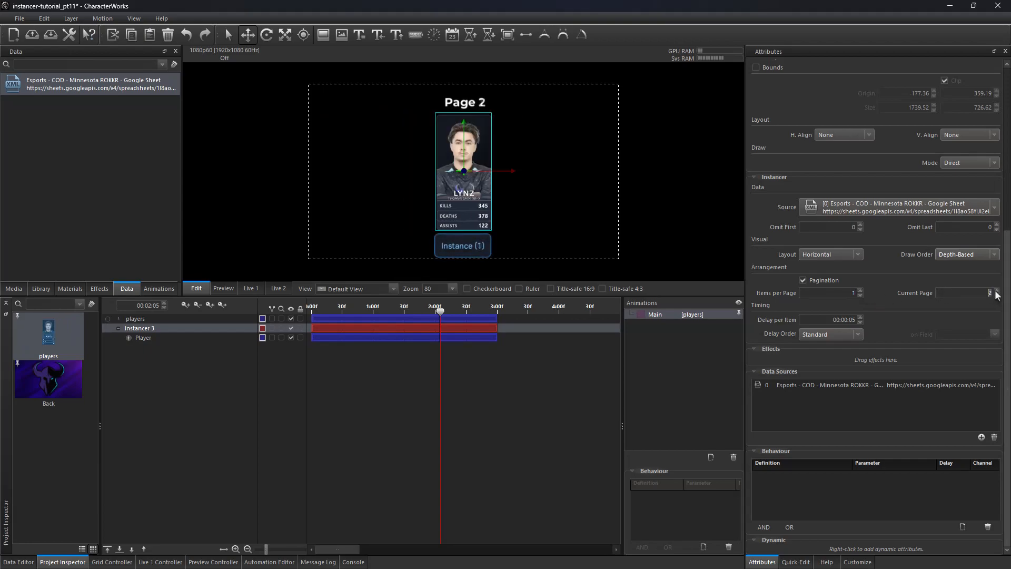
left_click(996, 290)
left_click(996, 291)
left_click(997, 290)
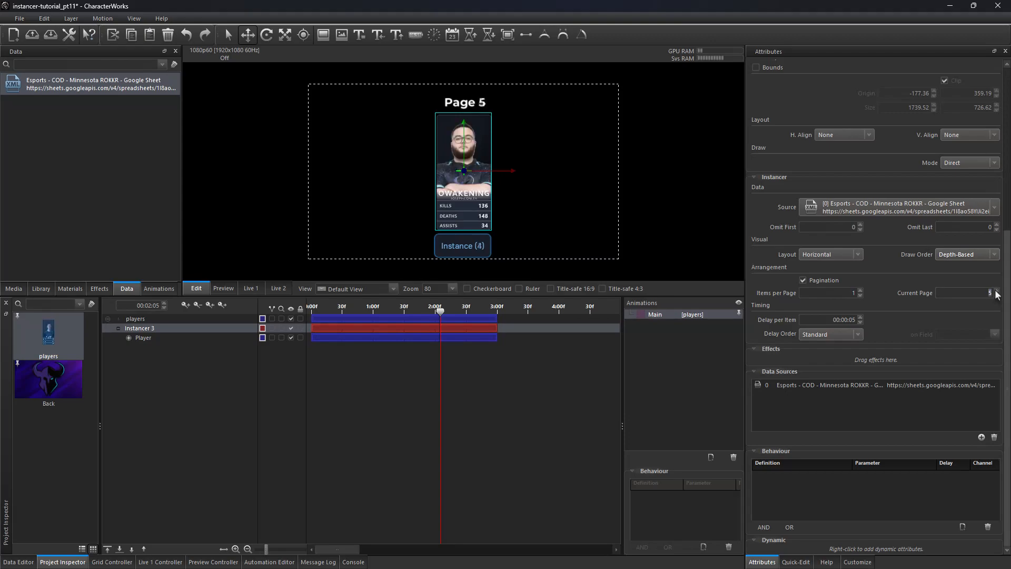
left_click(997, 295)
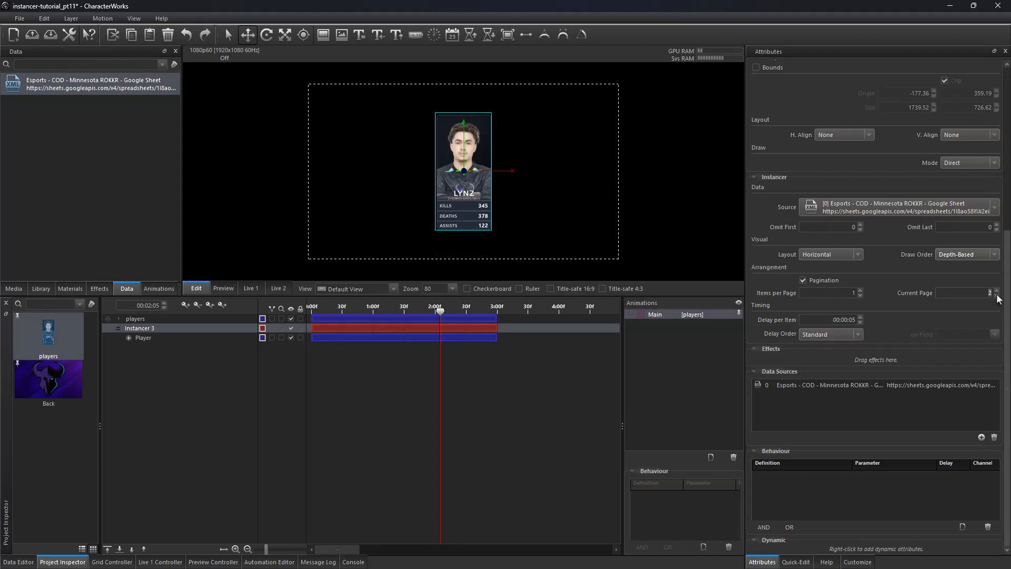
Step: Set Items per Page to 2 and browse the pages, returning to page 1
left_click(860, 290)
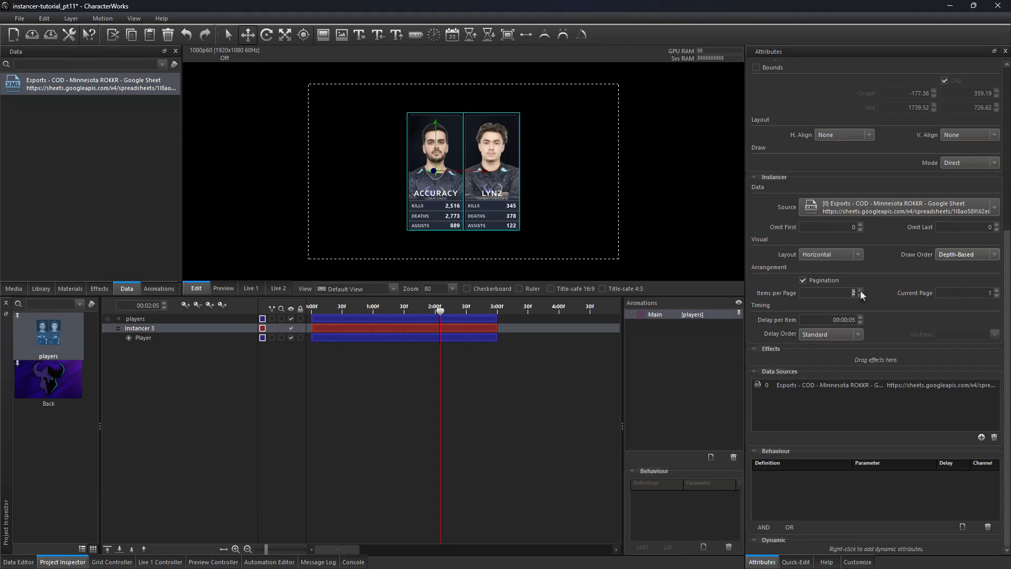
left_click(995, 292)
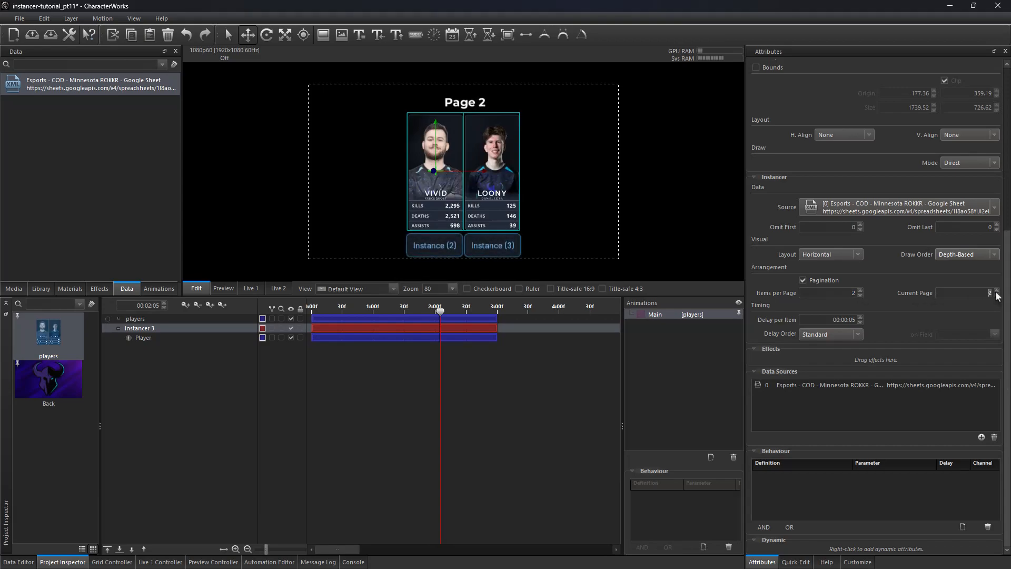
left_click(996, 291)
left_click(996, 296)
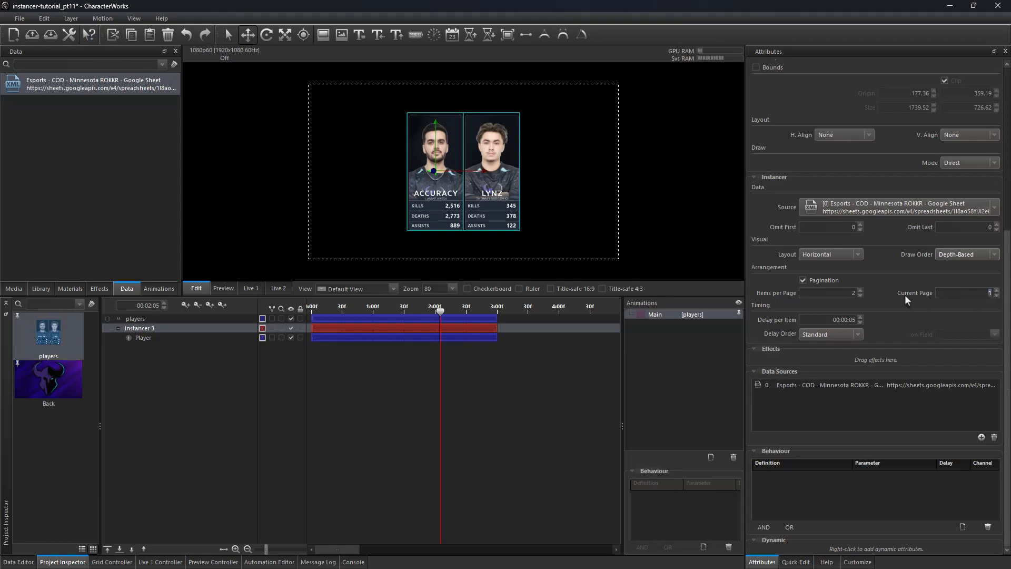
Step: Set Items per Page to 3 and step the Current Page forward and back to page 1
left_click(860, 290)
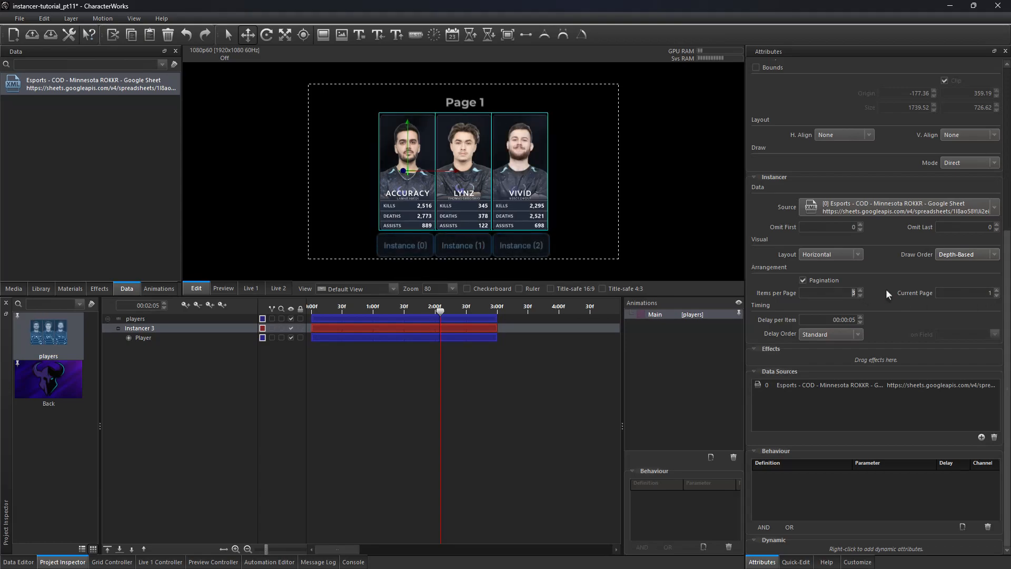
left_click(996, 291)
left_click(996, 296)
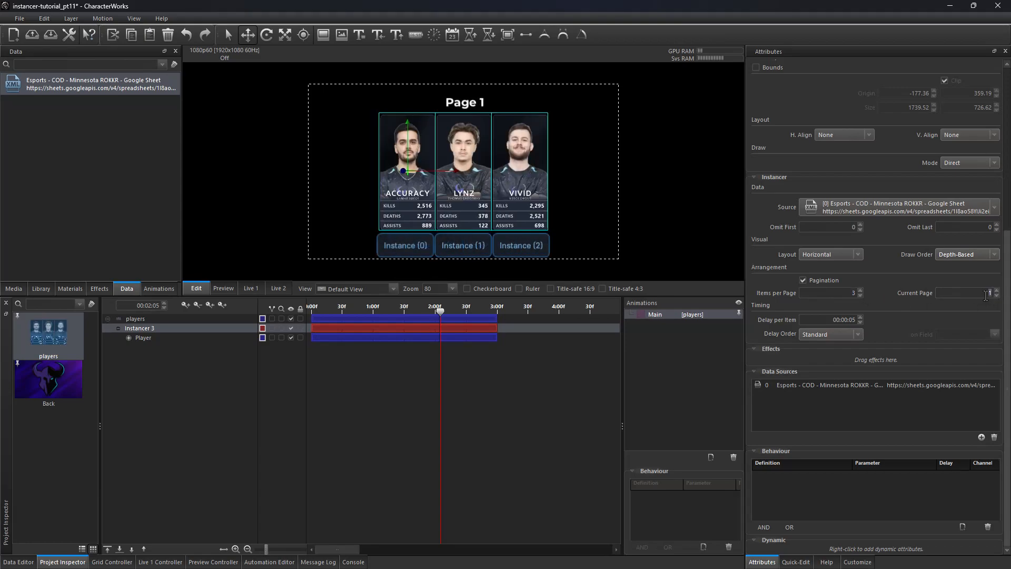
Step: Disable Pagination and set the instancer's Delay per Item to 00:00:03
left_click(804, 279)
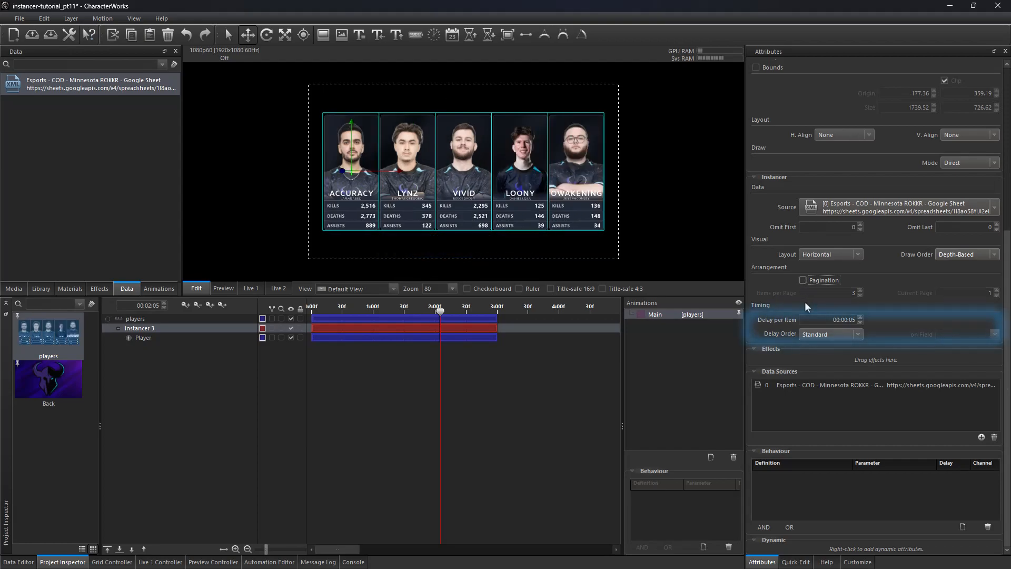
left_click(860, 321)
left_click(860, 322)
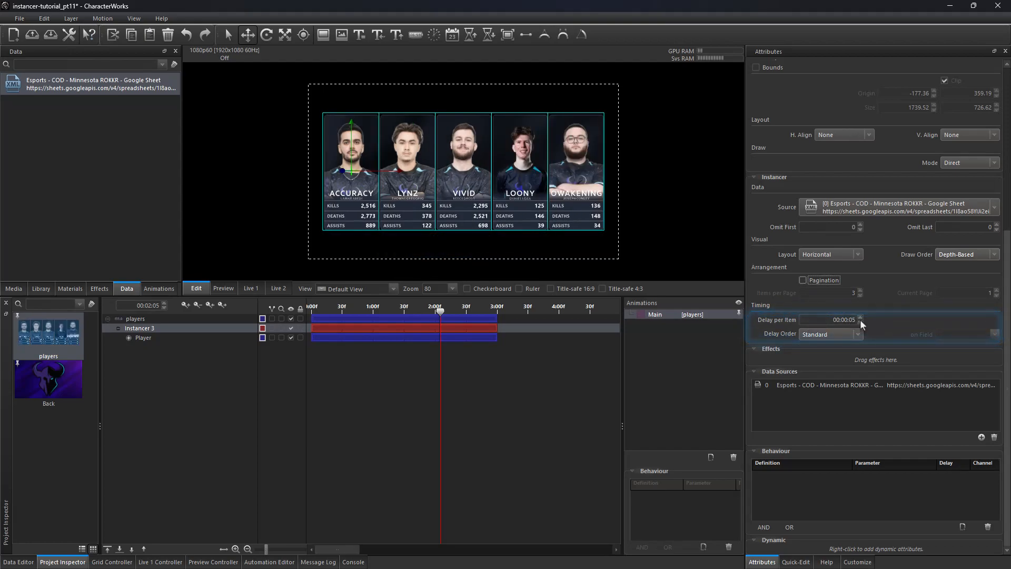
left_click(861, 322)
left_click_drag(440, 311, 375, 313)
left_click(860, 317)
left_click(861, 318)
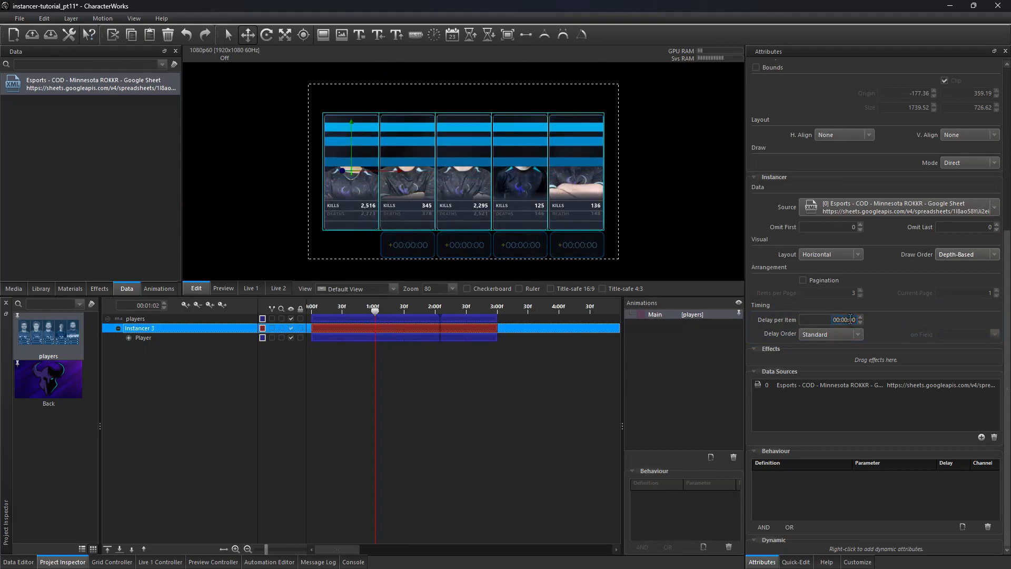
left_click_drag(378, 310, 420, 315)
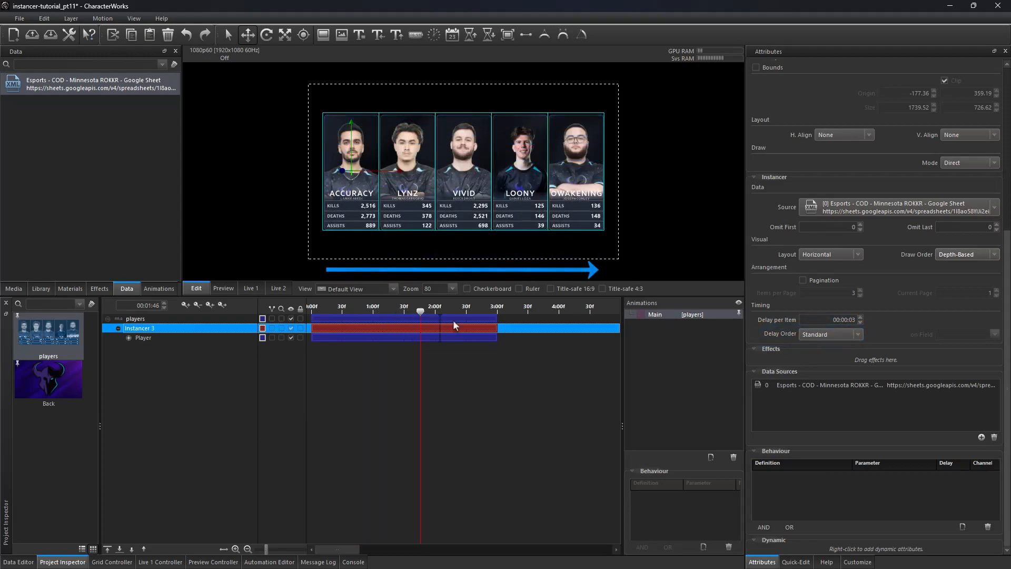
Step: Set the instancer's Delay Order to Reversed
left_click(830, 335)
left_click(822, 356)
mouse_move(419, 315)
left_mouse_down()
mouse_move(346, 308)
mouse_move(419, 306)
mouse_move(343, 309)
mouse_move(433, 307)
left_mouse_up()
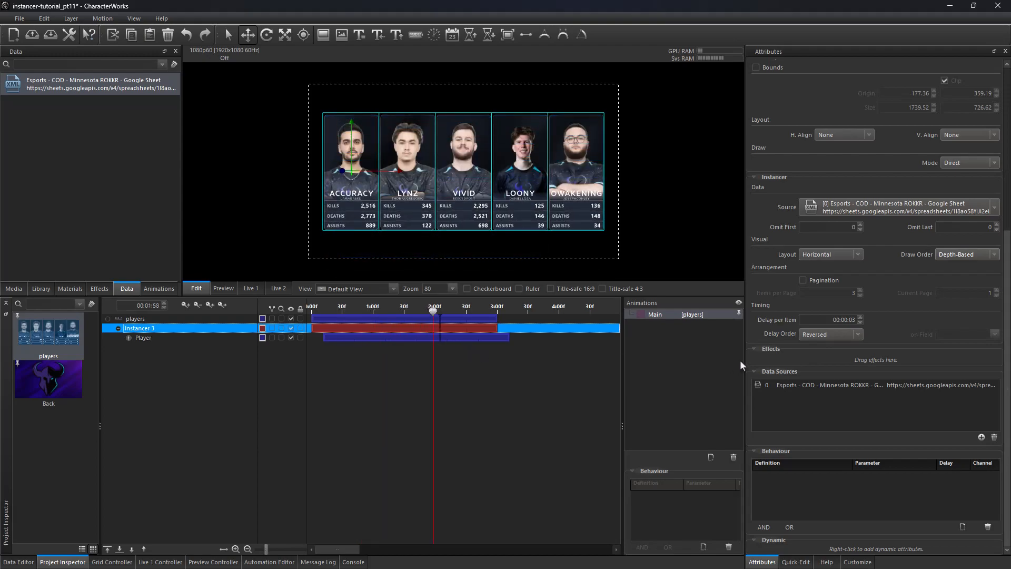
Step: Set Delay Order to Ascending, ordered on the Kills field from the data source
left_click(816, 336)
left_click(820, 359)
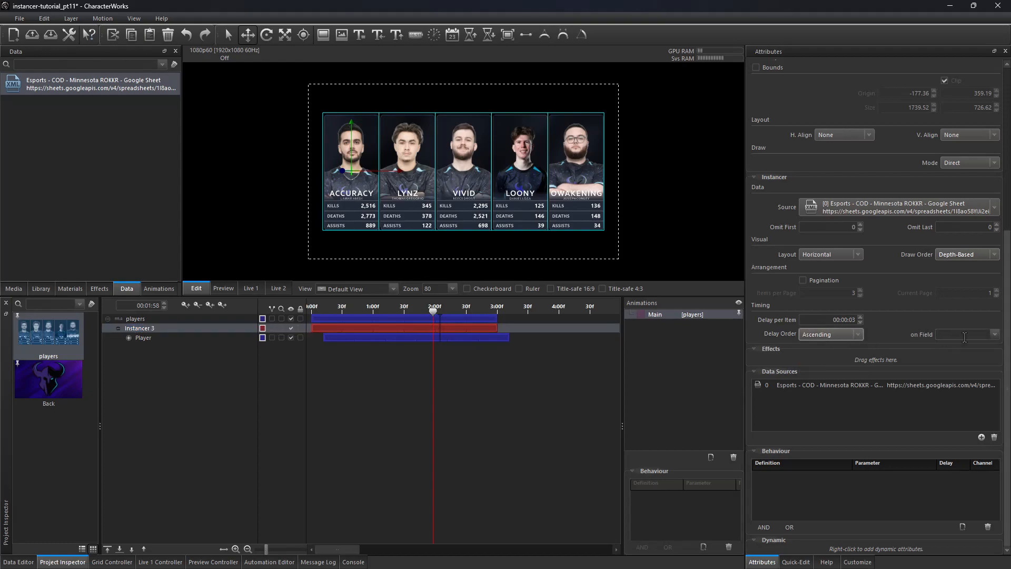
double_click(102, 89)
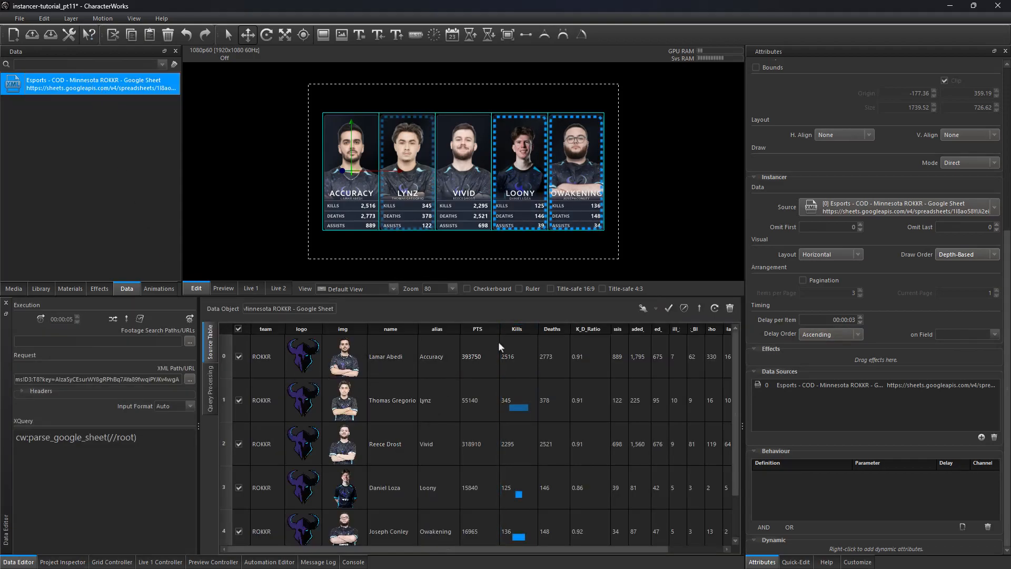
left_click(994, 335)
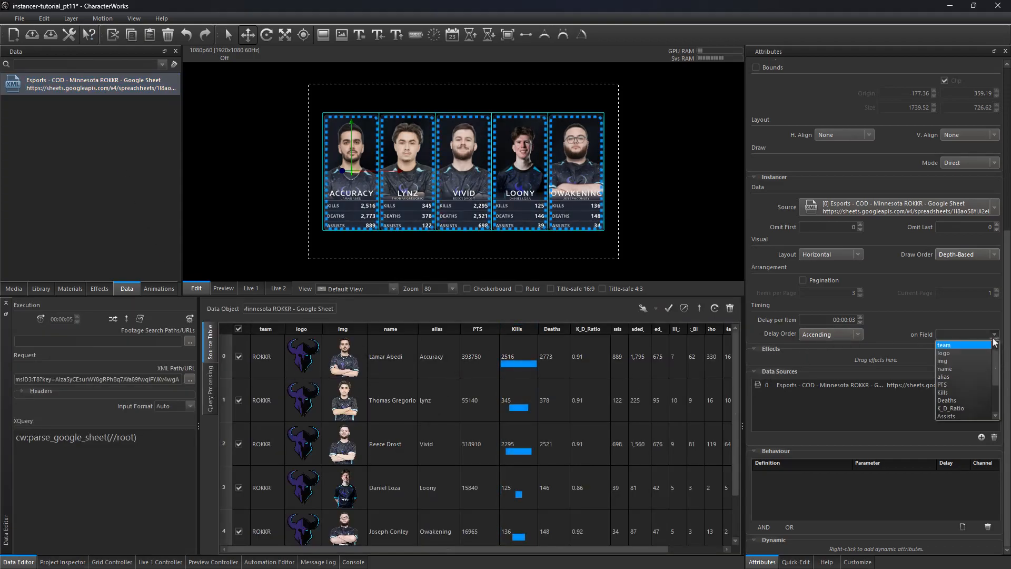
left_click(965, 391)
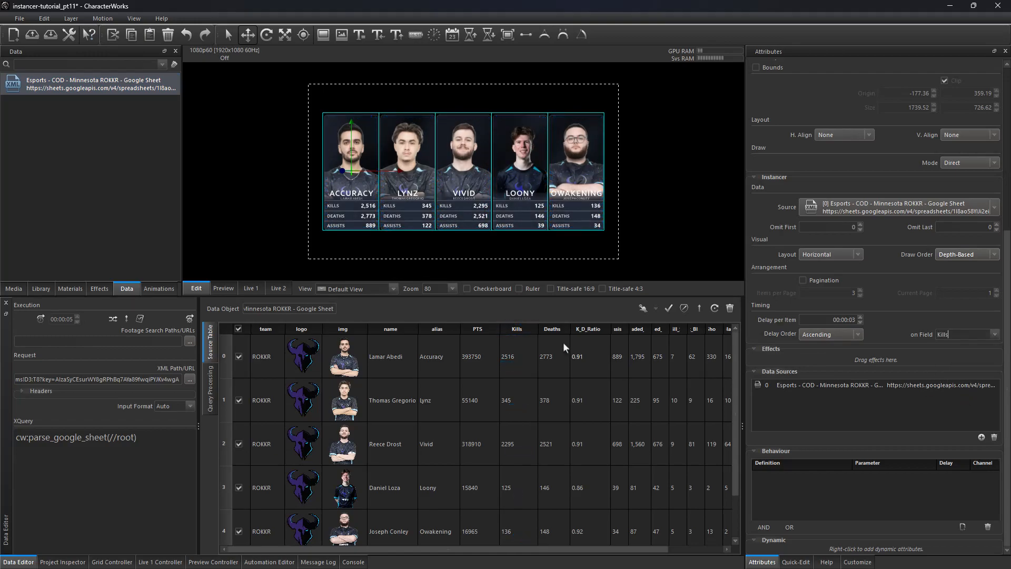
Step: Change the instancer's Delay Order to Descending
left_click(76, 563)
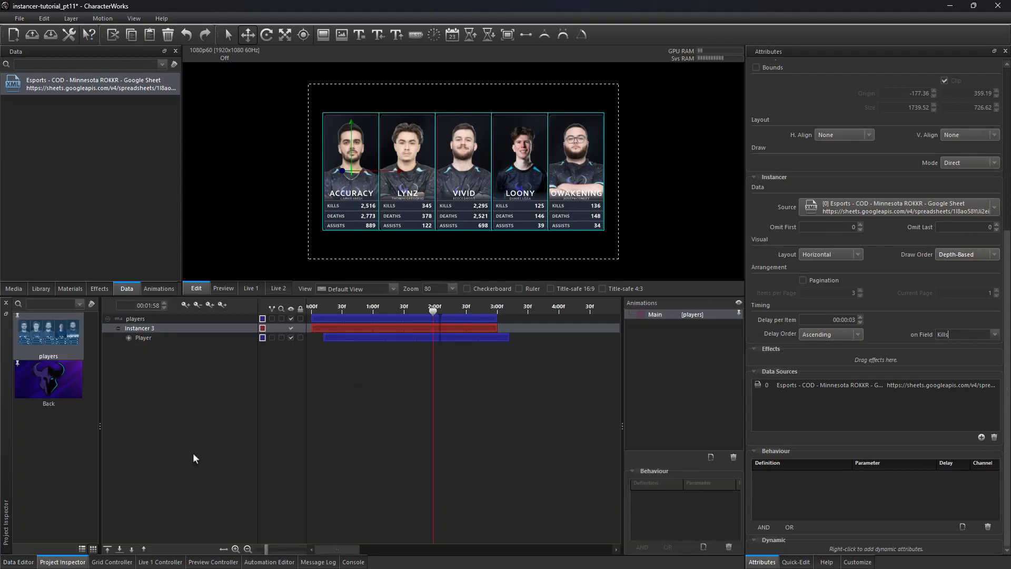
left_click_drag(403, 312, 443, 312)
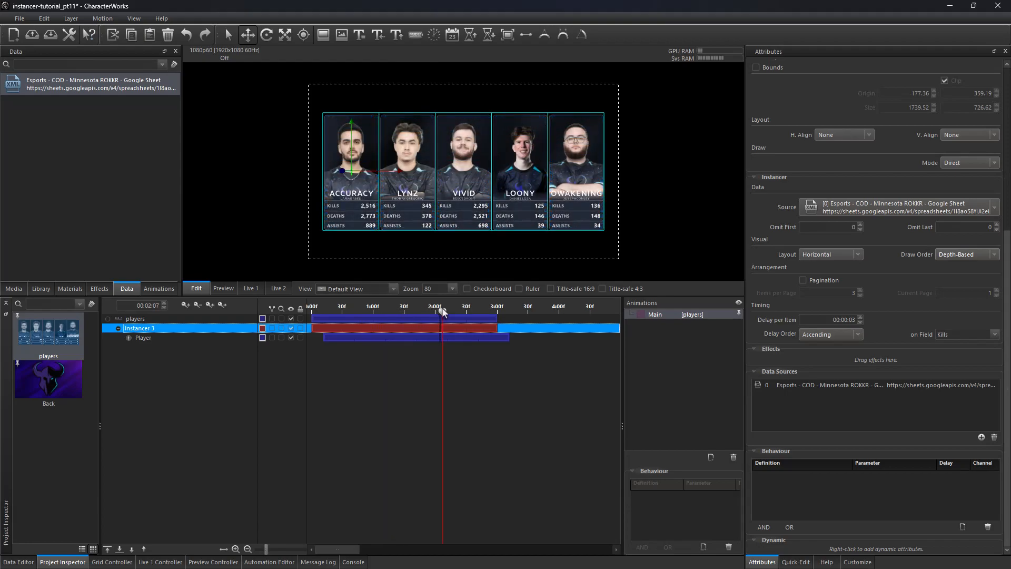
left_click(801, 331)
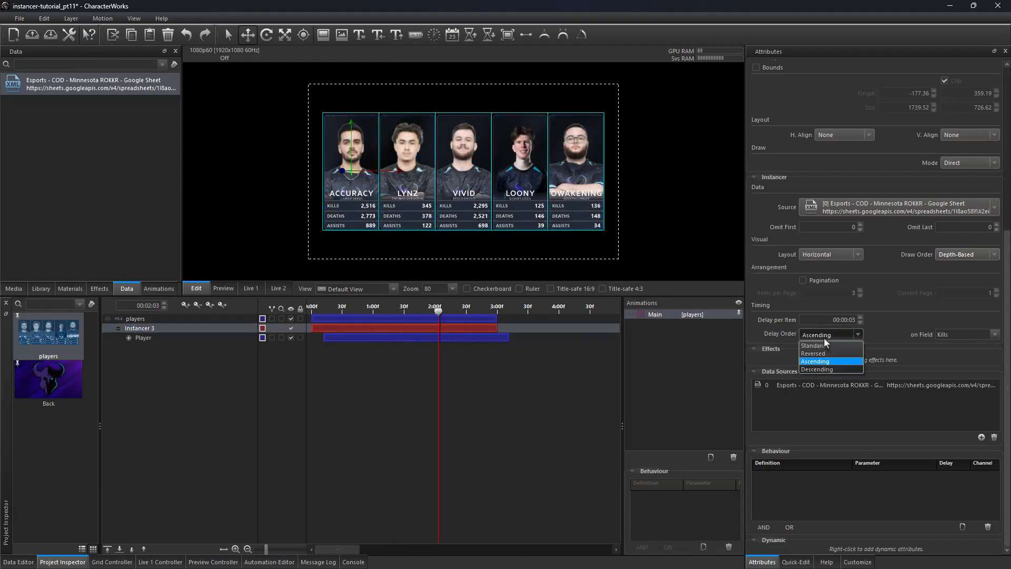
left_click(820, 369)
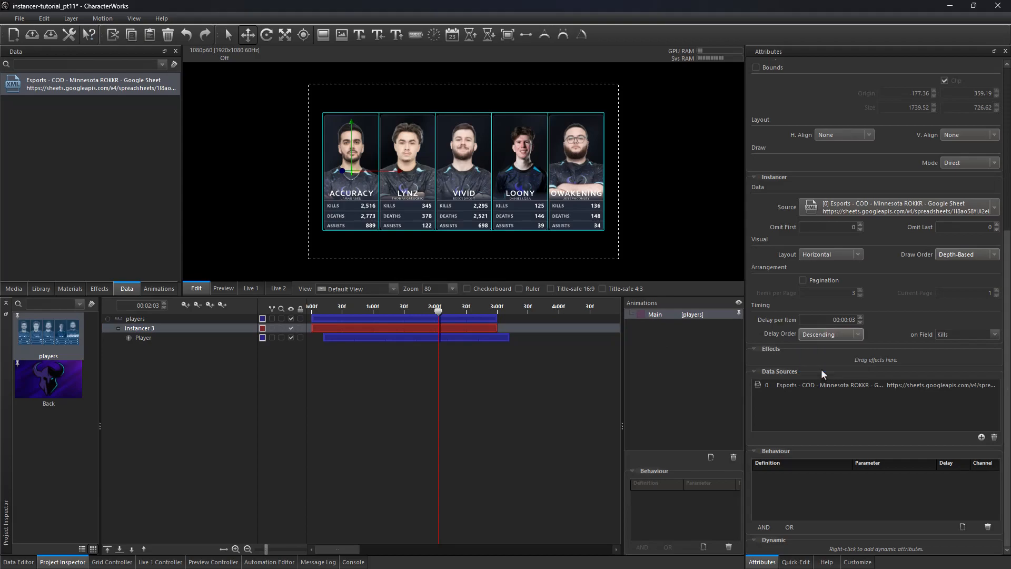
mouse_move(436, 308)
left_mouse_down()
mouse_move(352, 306)
mouse_move(436, 310)
left_mouse_up()
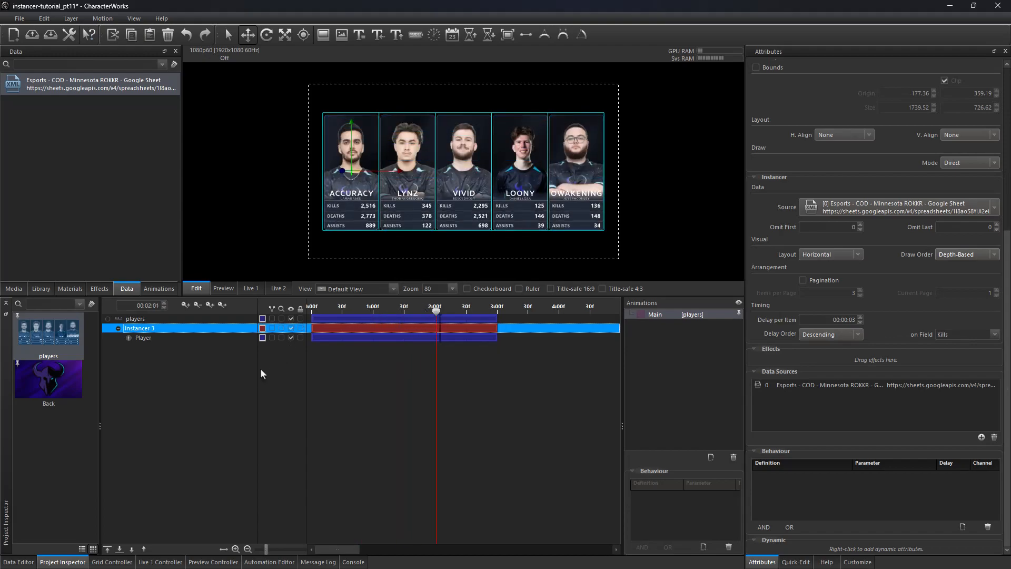
Step: Add a players Play button to the grid controller and a copy below it with the action set to Finish
left_click(112, 562)
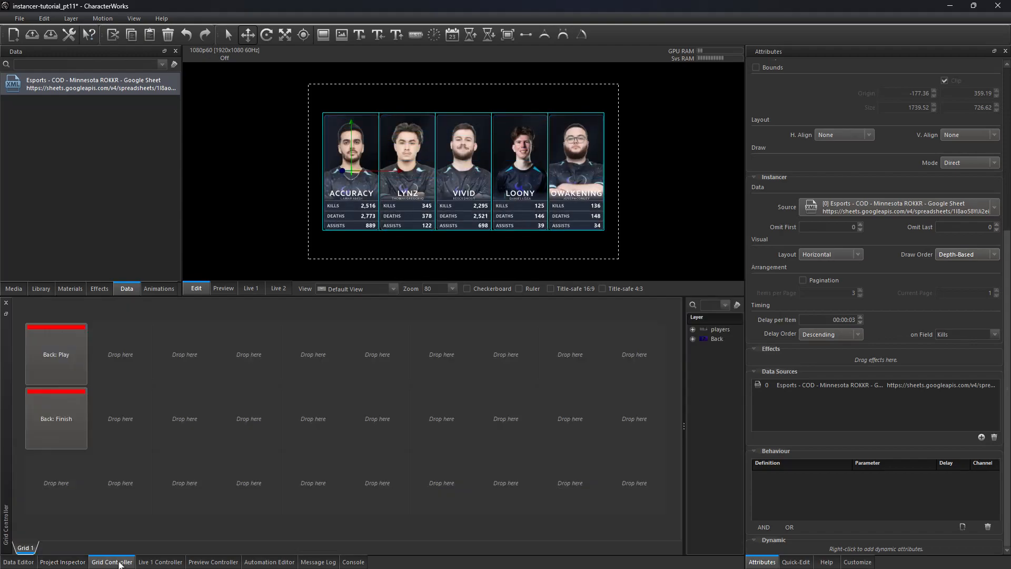
left_click_drag(726, 330, 209, 356)
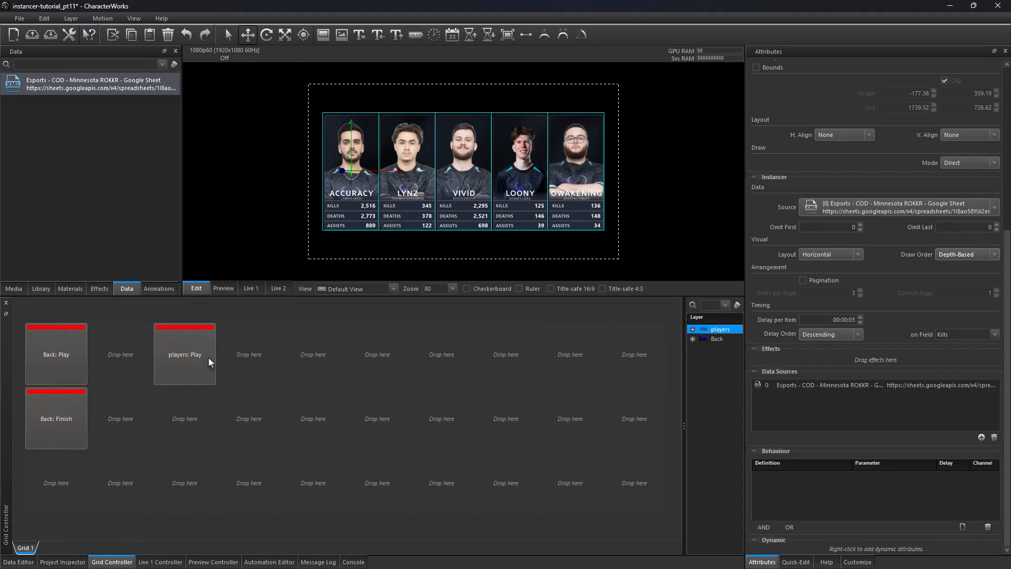
left_click_drag(241, 404, 203, 408)
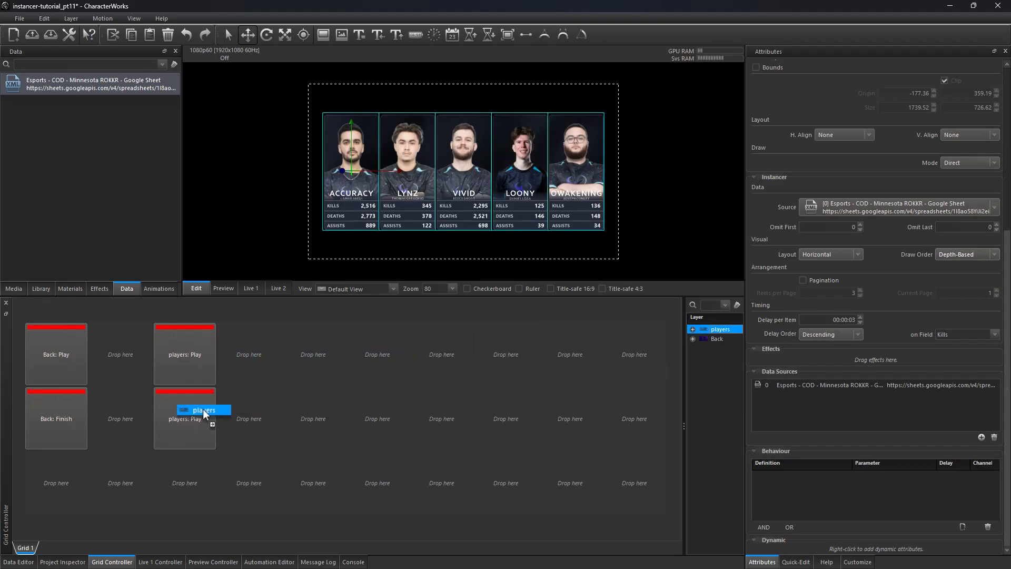
right_click(202, 409)
left_click(234, 204)
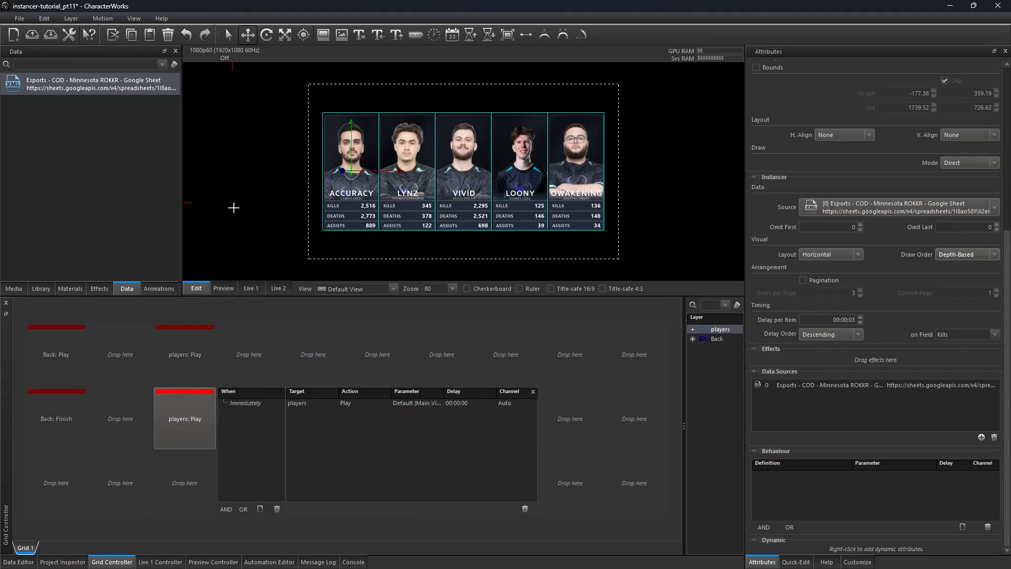
left_click(351, 402)
left_click(351, 402)
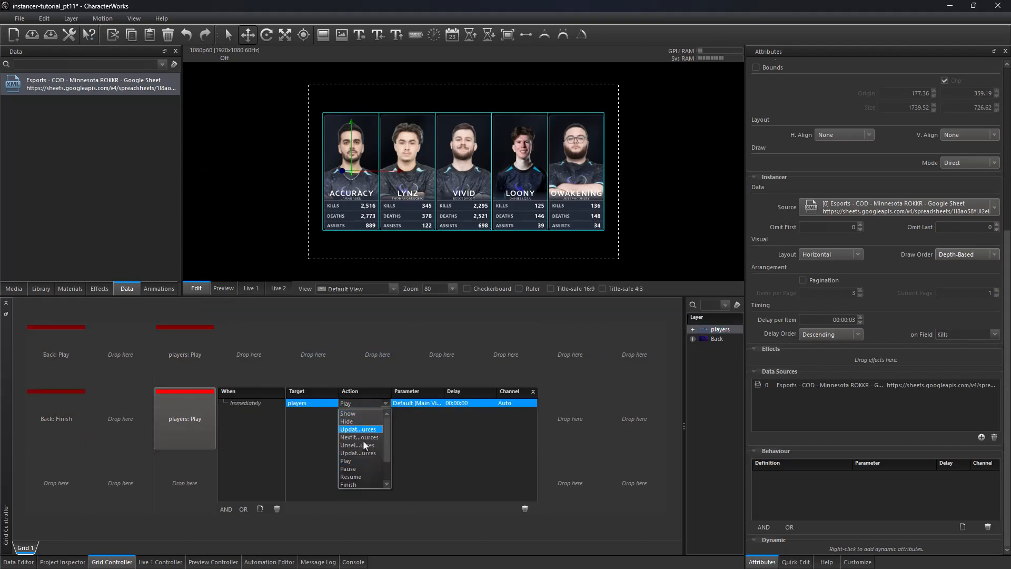
left_click(362, 484)
left_click(411, 362)
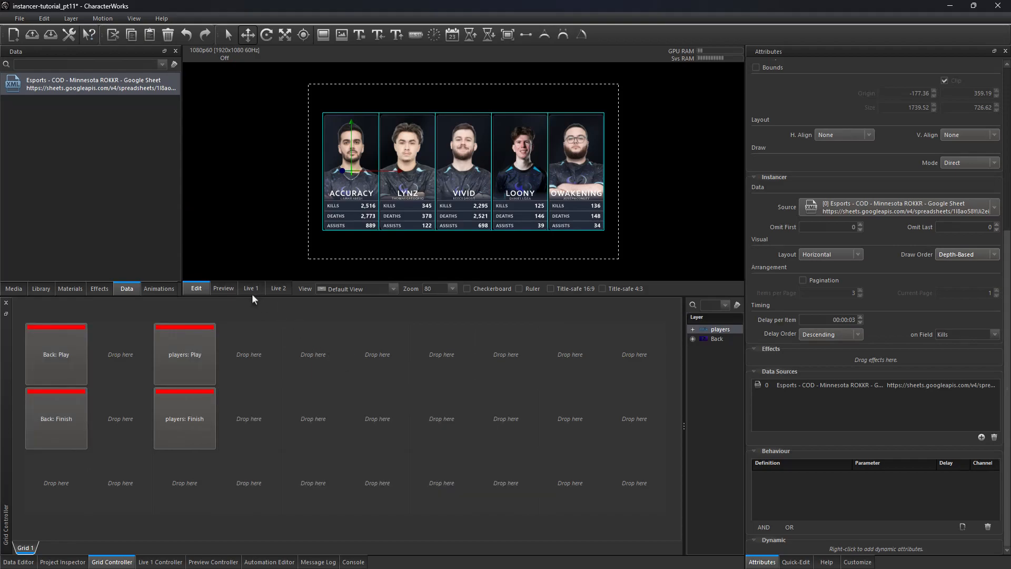
Step: Test the grid buttons on Live 1 by playing Back and players, finishing players, then return to Edit
left_click(251, 290)
left_click(70, 354)
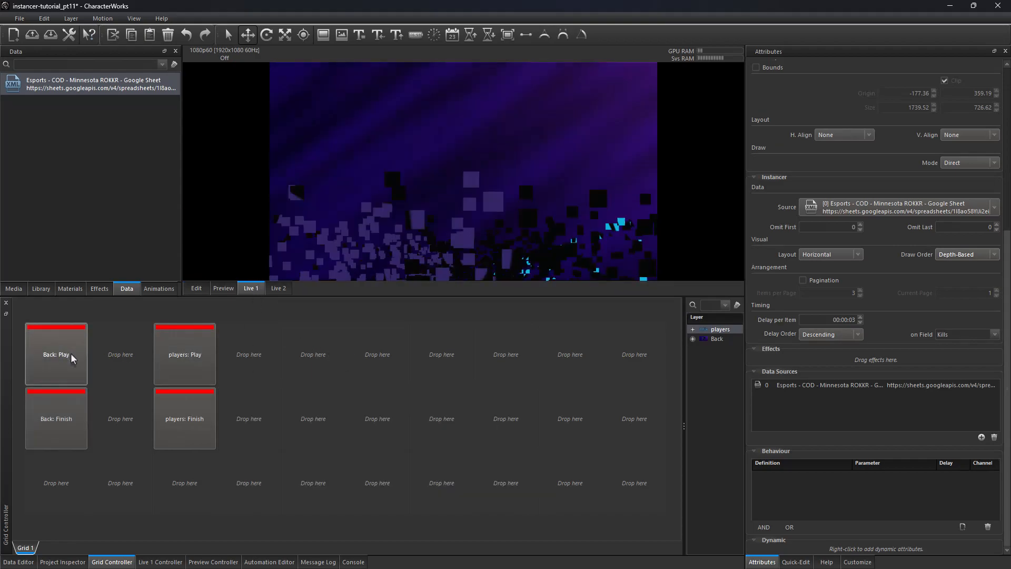
left_click(170, 352)
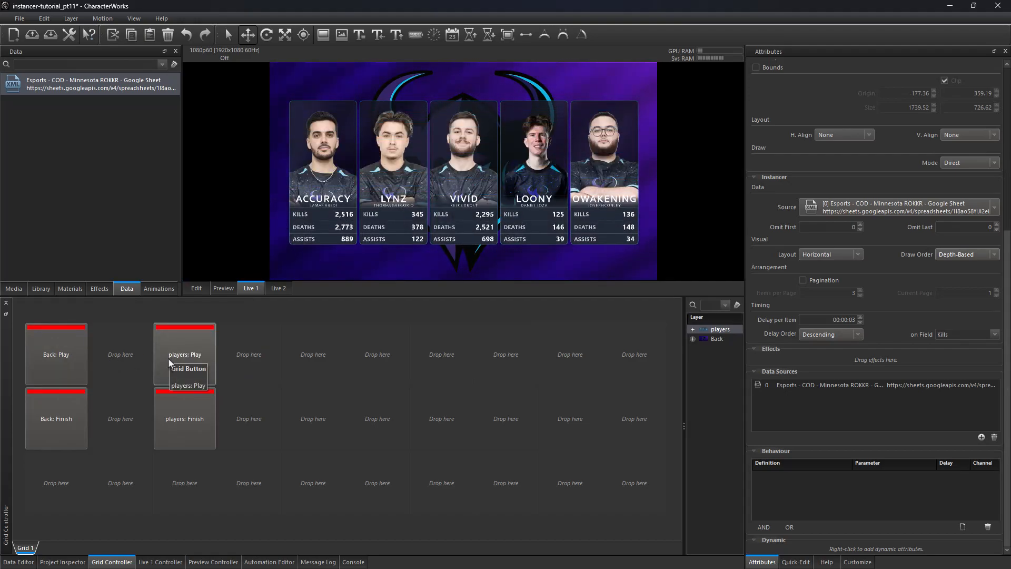
left_click(182, 423)
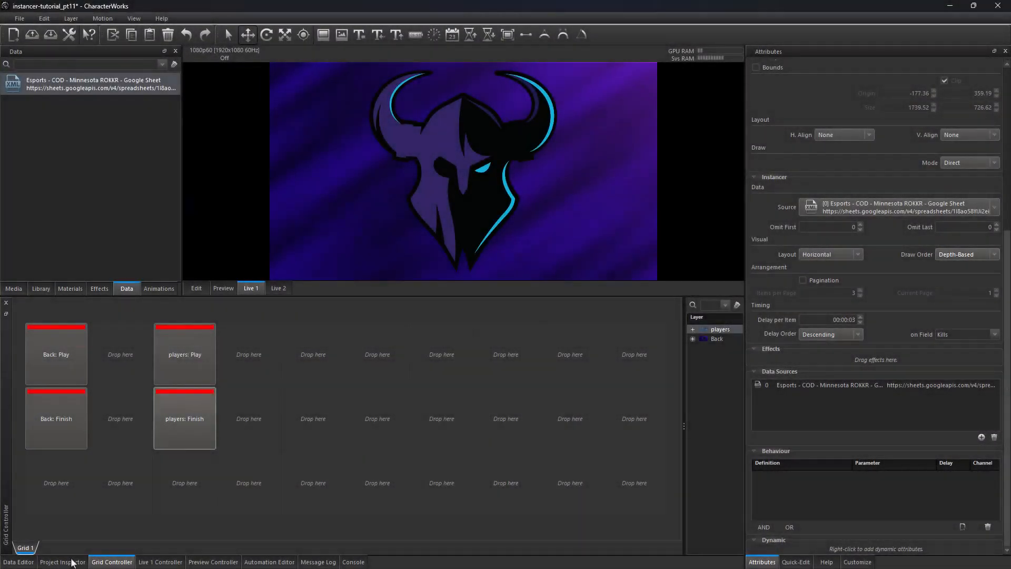
left_click(62, 561)
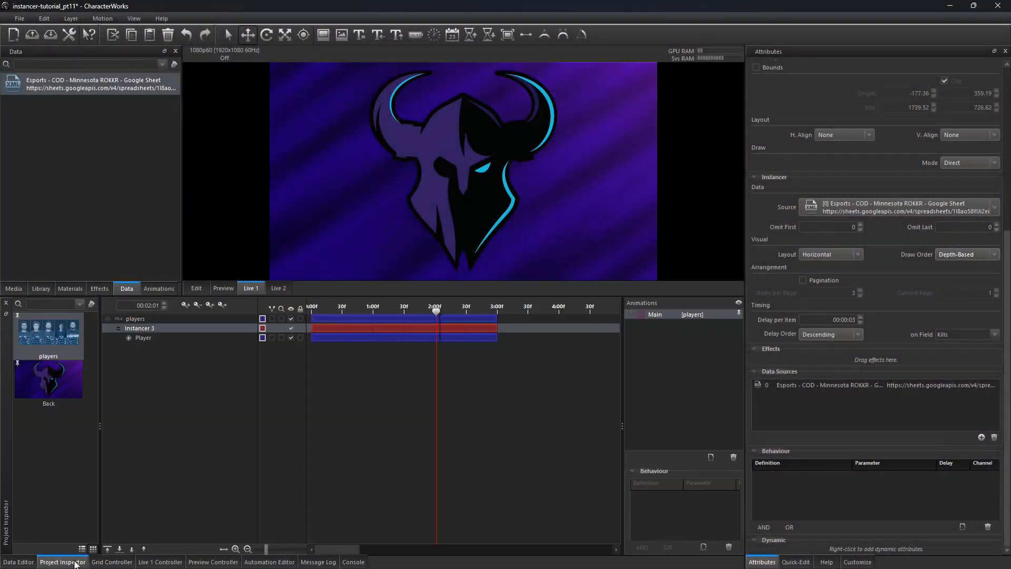
left_click(196, 290)
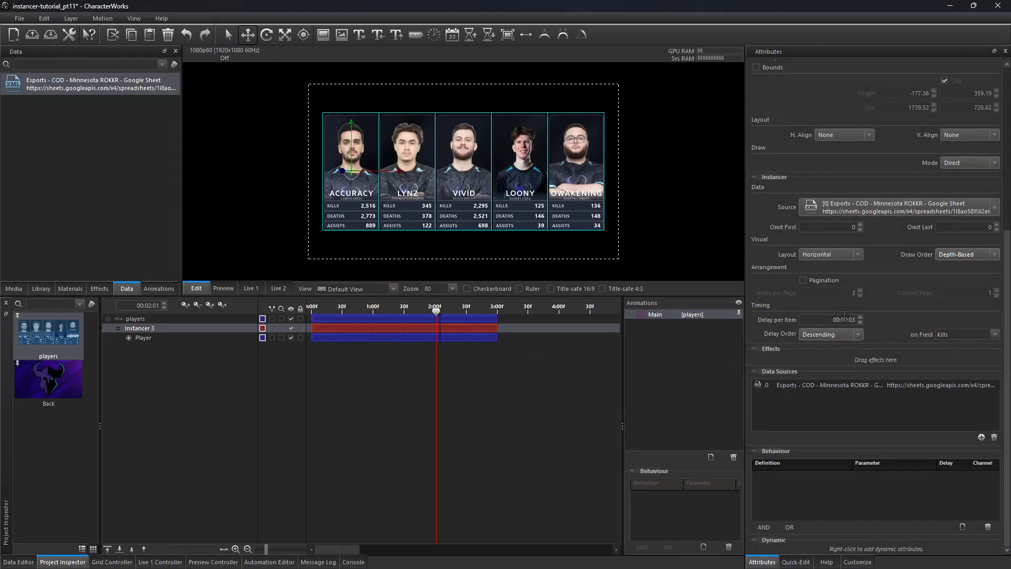
Step: Re-enable Pagination, set Items per Page to 2, and step through the pages back to page 1
left_click(804, 279)
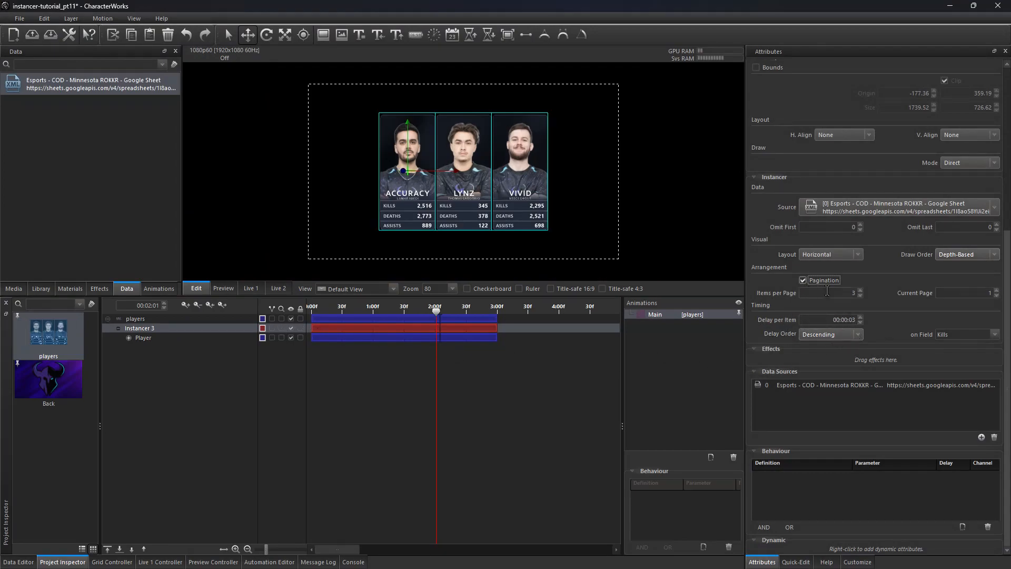
left_click(861, 295)
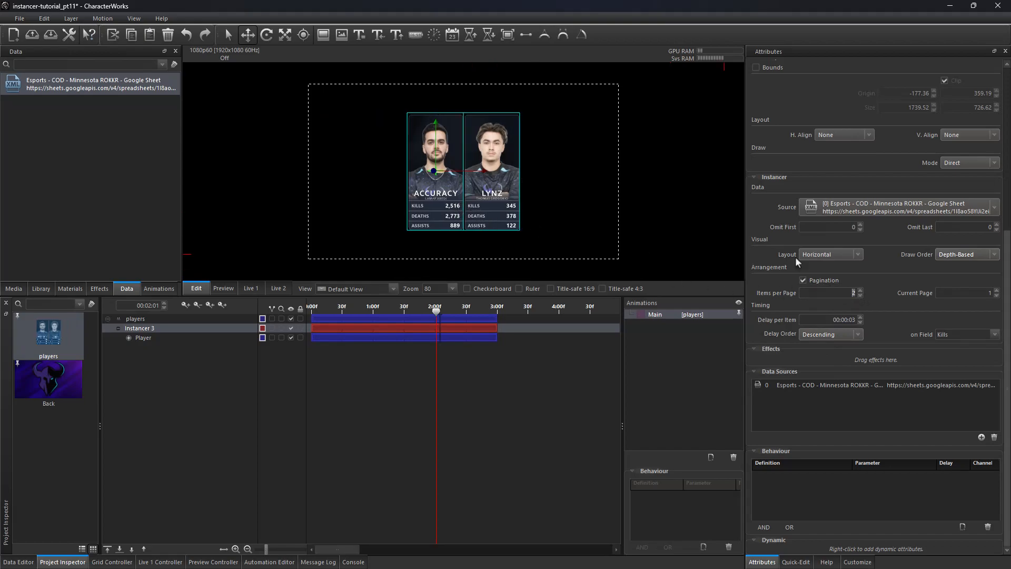
left_click(996, 290)
left_click(997, 290)
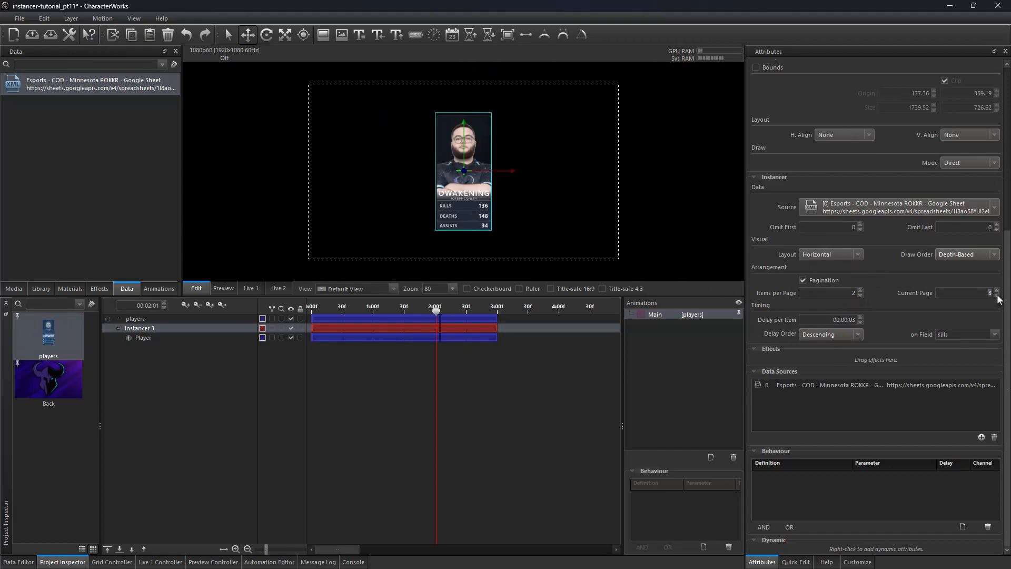
left_click(996, 295)
left_click(997, 296)
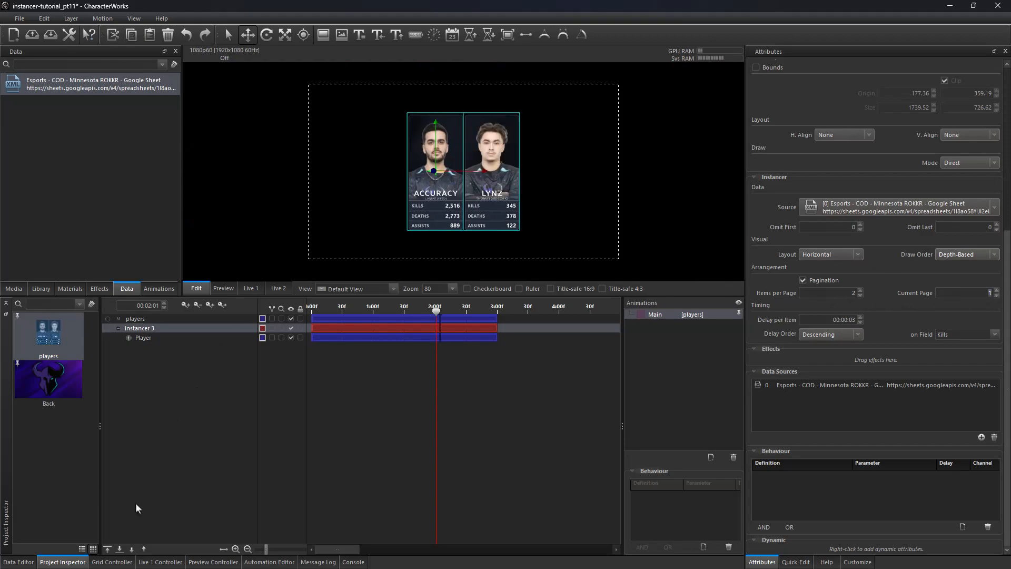
Step: In the grid controller, add a button that triggers Instancer 3's NextPage action
left_click(112, 561)
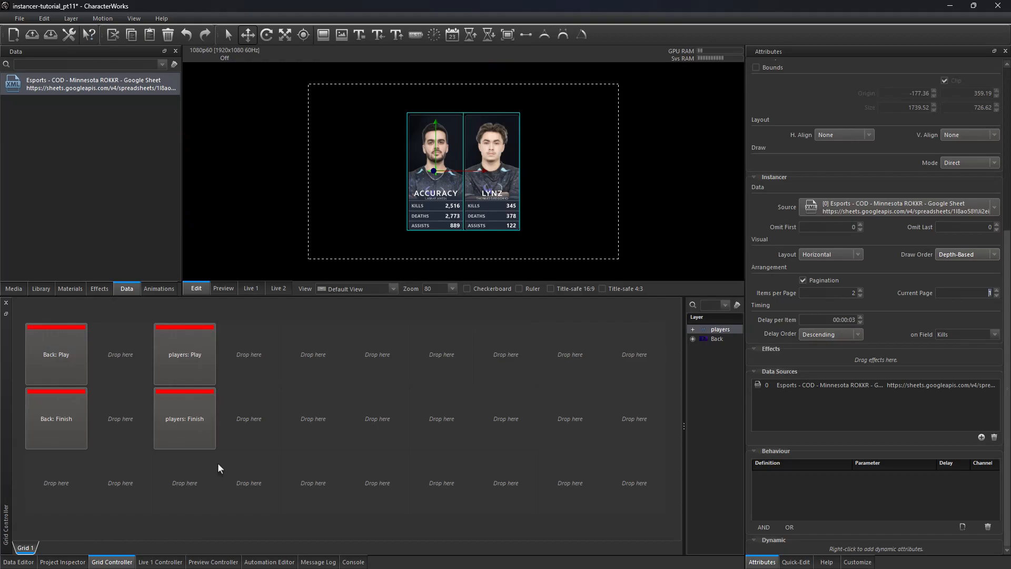
right_click(314, 355)
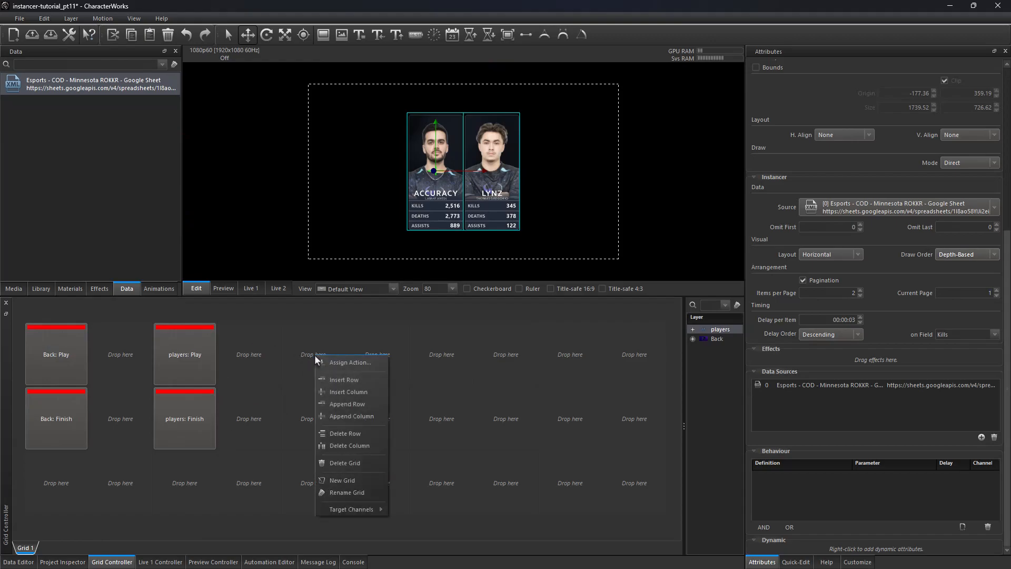
left_click(343, 362)
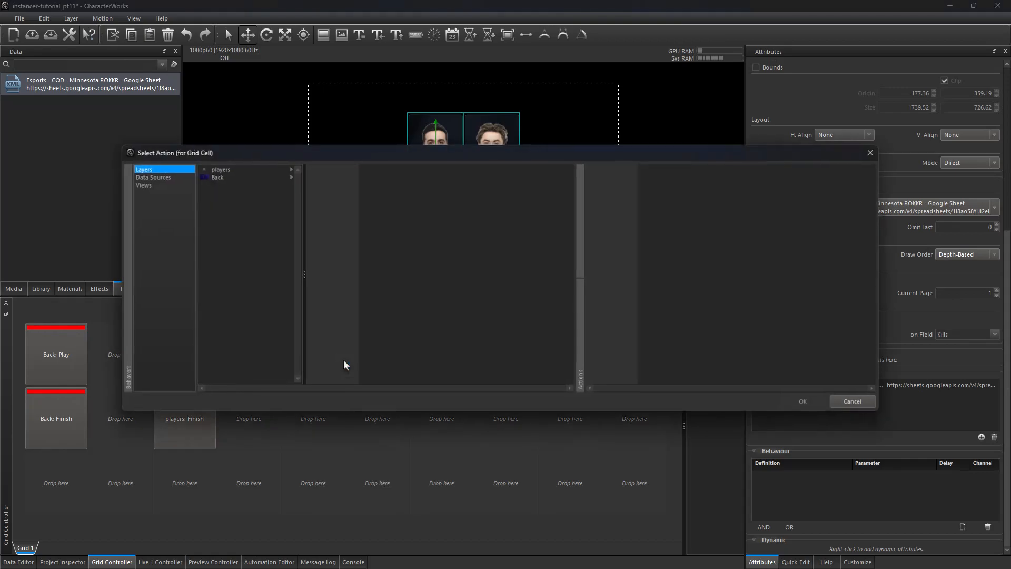
left_click(232, 169)
left_click(337, 169)
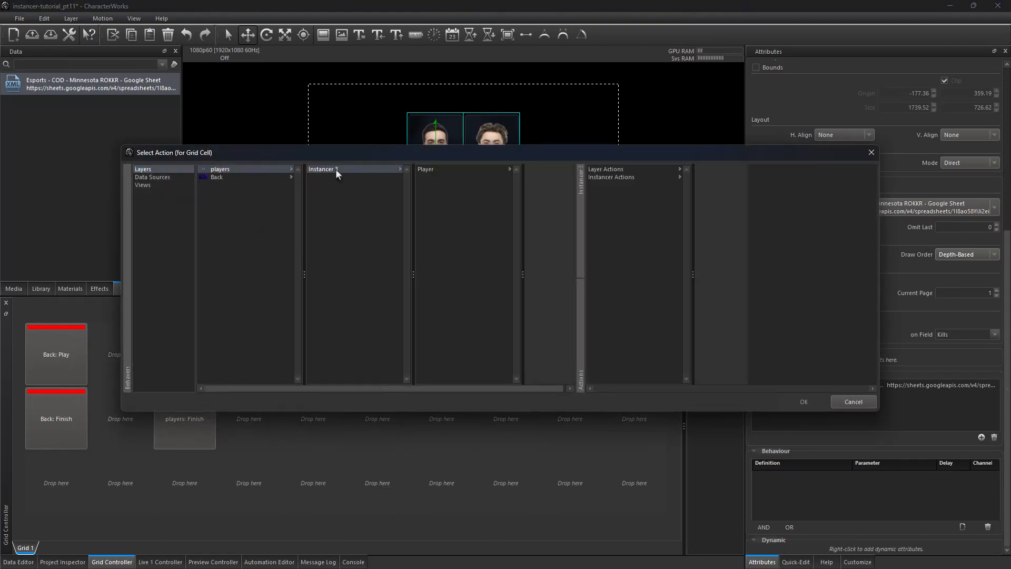
left_click(619, 178)
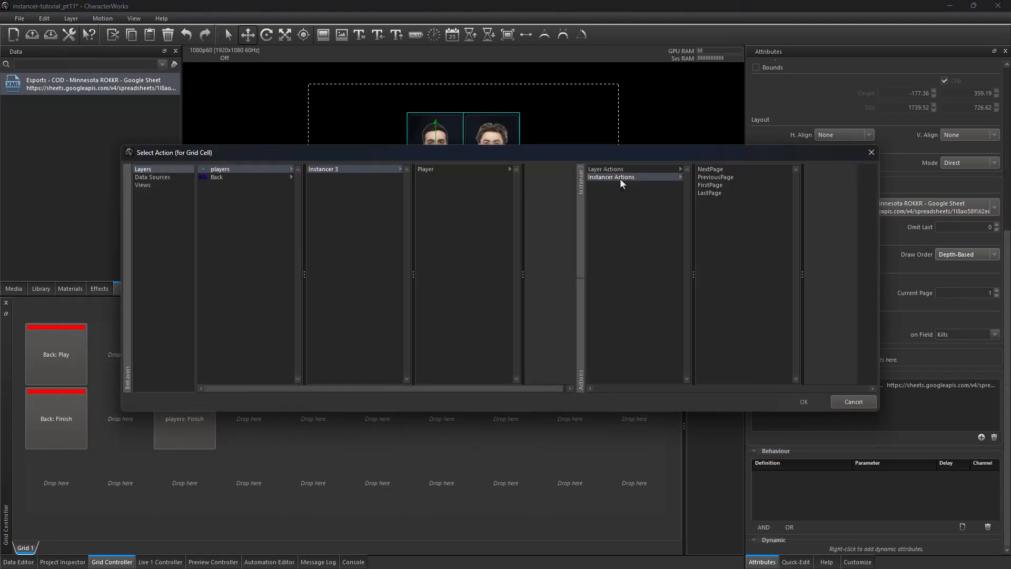
left_click(715, 169)
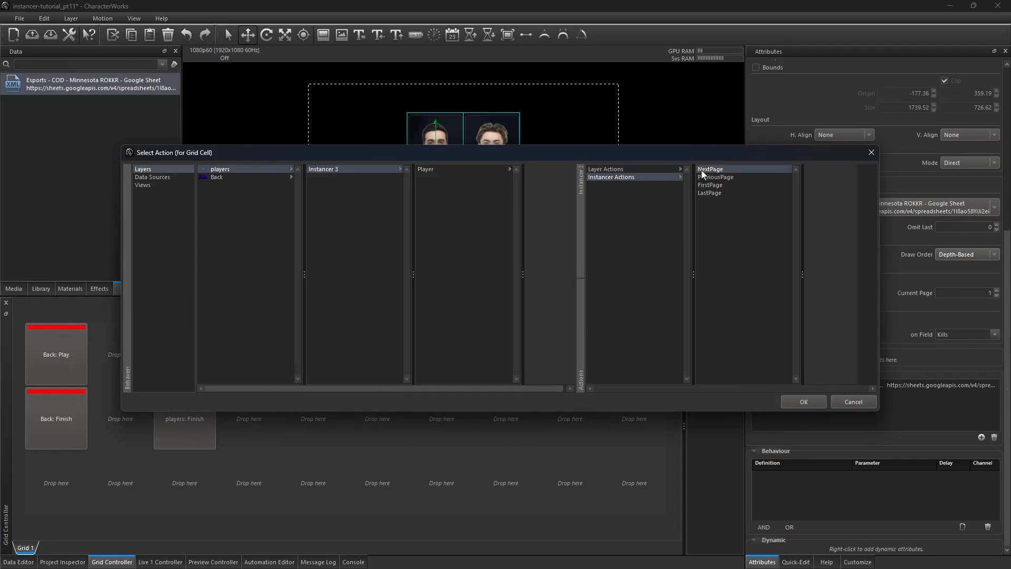
left_click(802, 402)
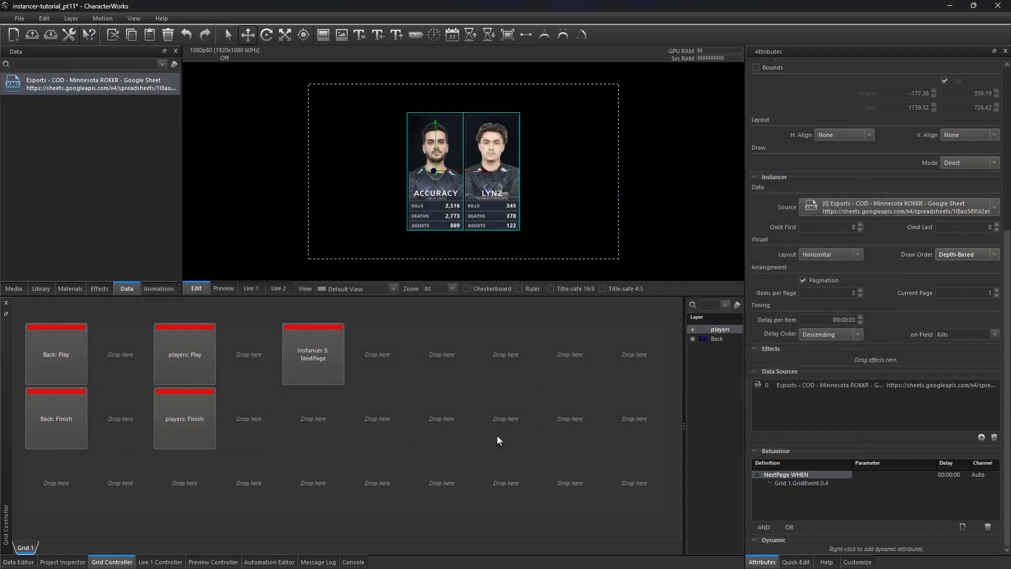
Step: Add a players FinishAndRestart action to the NextPage button
right_click(320, 349)
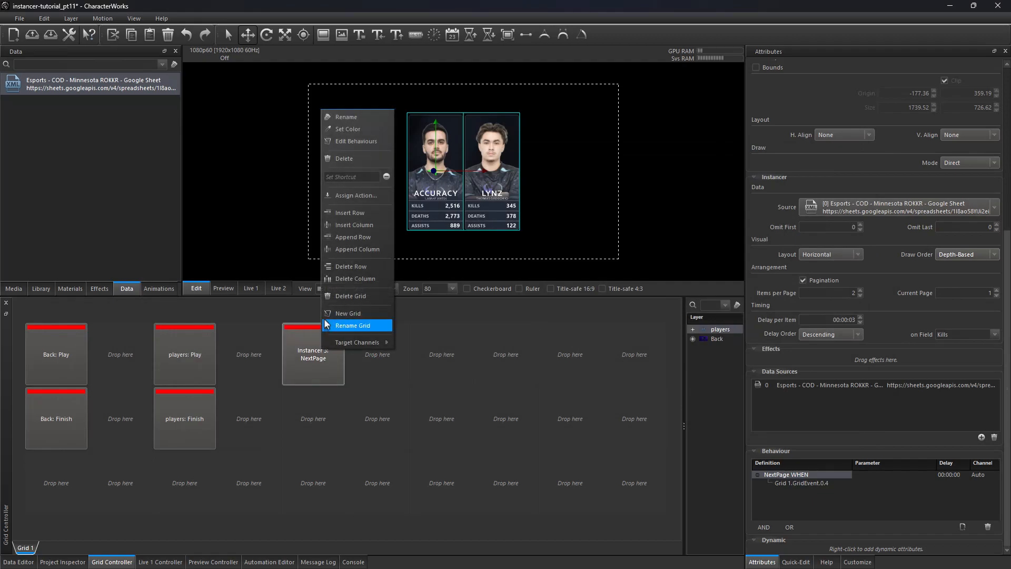
left_click(355, 196)
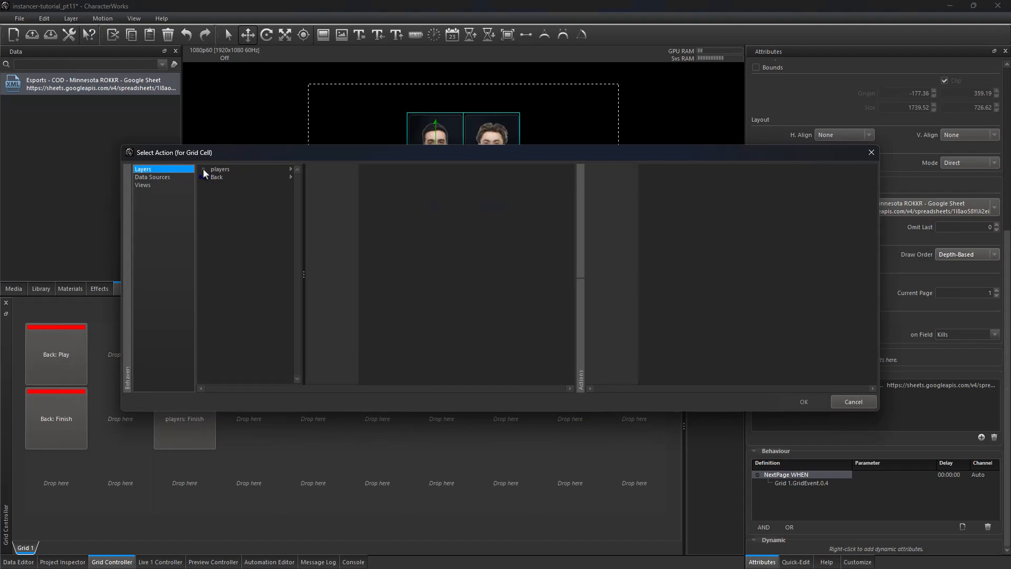
left_click(220, 169)
left_click(608, 178)
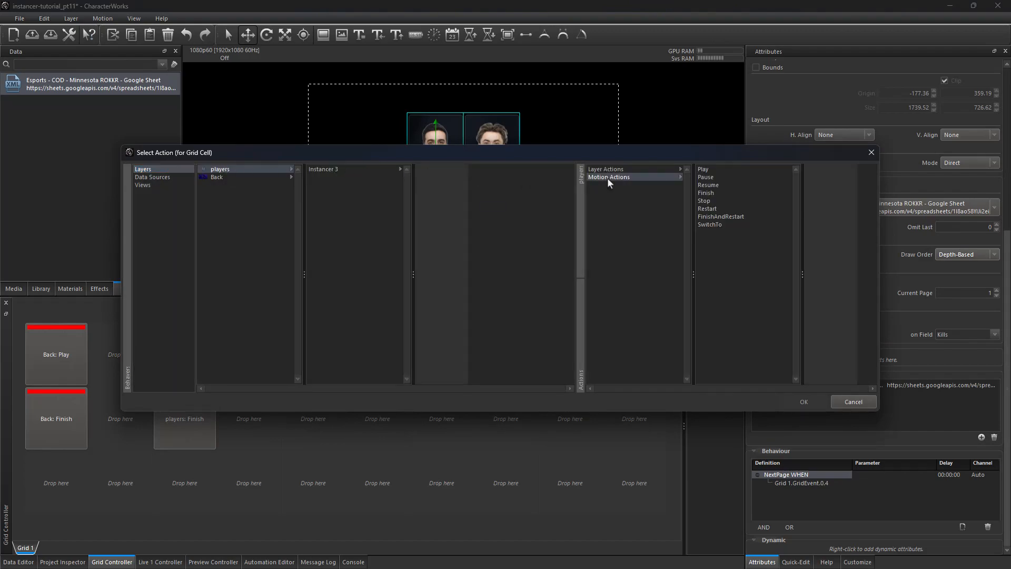
left_click(729, 217)
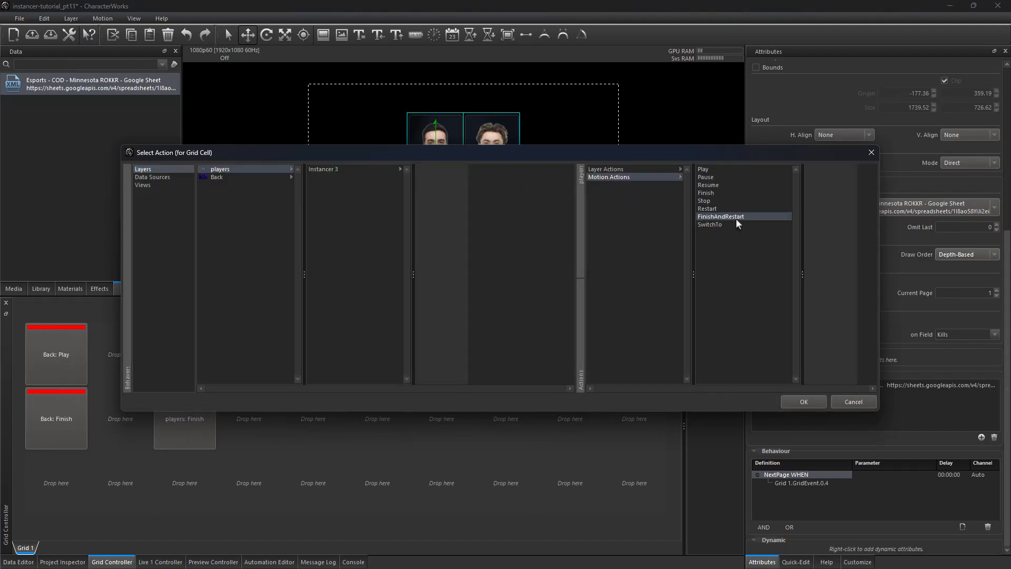
left_click(799, 403)
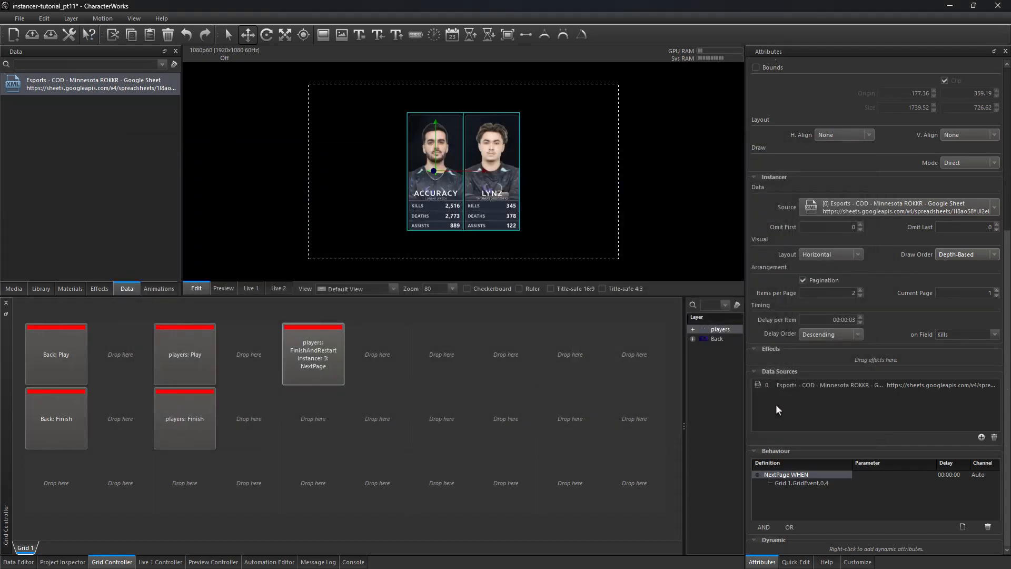
Step: Edit the NextPage button's behaviours and set the NextPage action's delay to 00:01:00
right_click(331, 355)
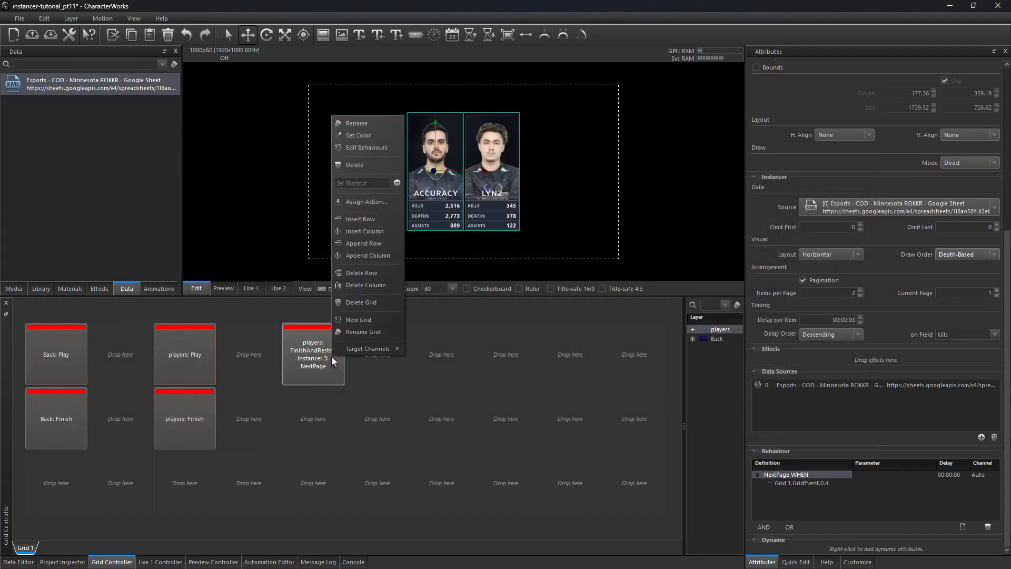
left_click(362, 147)
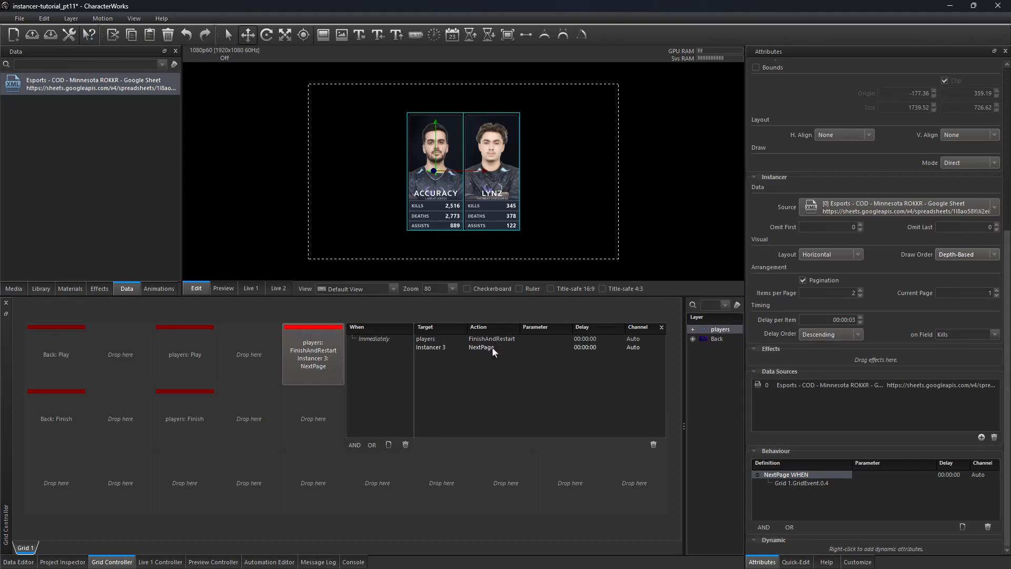
double_click(586, 346)
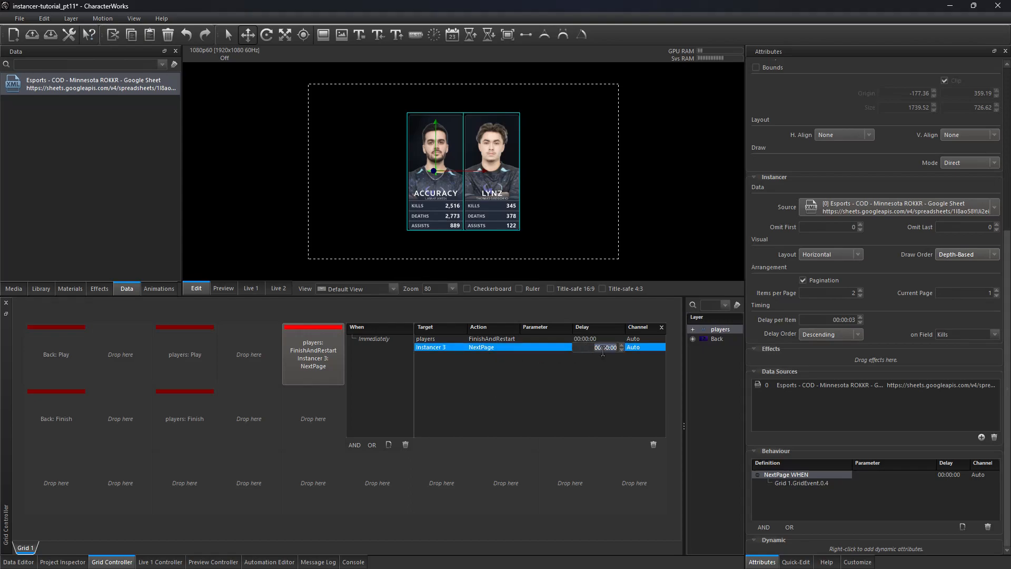
type("1")
key("Return")
left_click(469, 475)
Step: Add a button to the left that triggers Instancer 3's PreviousPage action
right_click(257, 356)
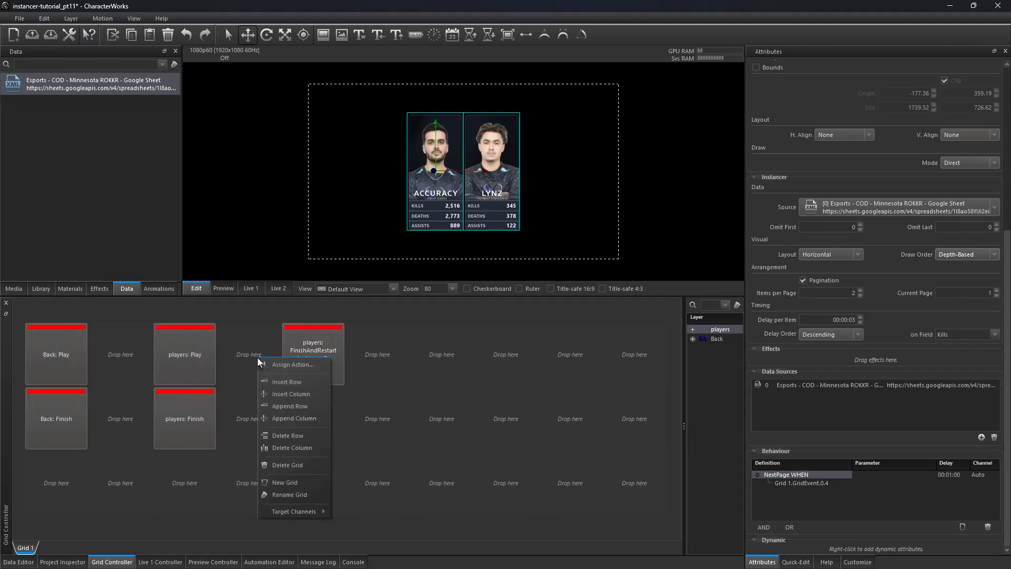
left_click(277, 362)
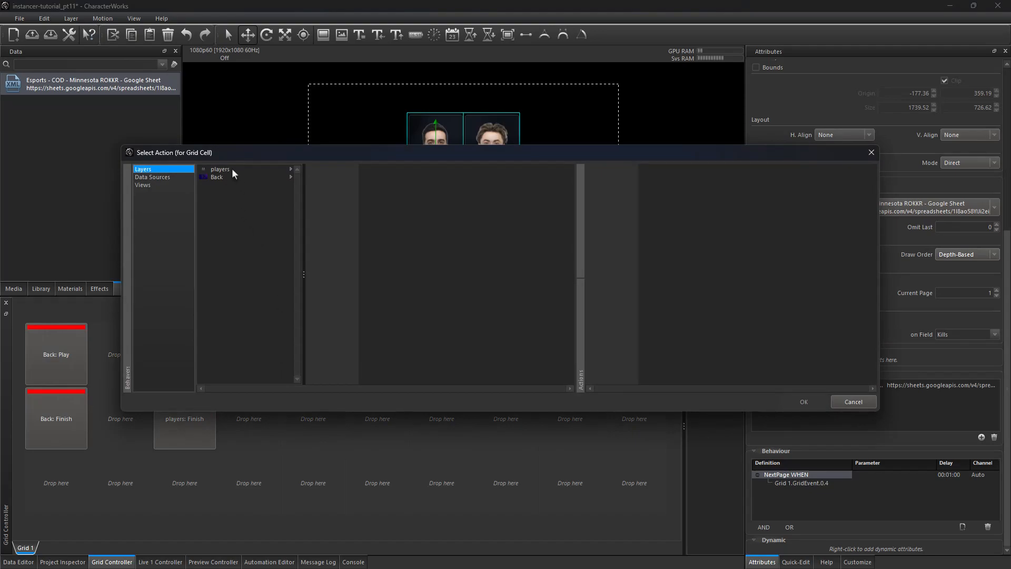
left_click(233, 170)
left_click(348, 169)
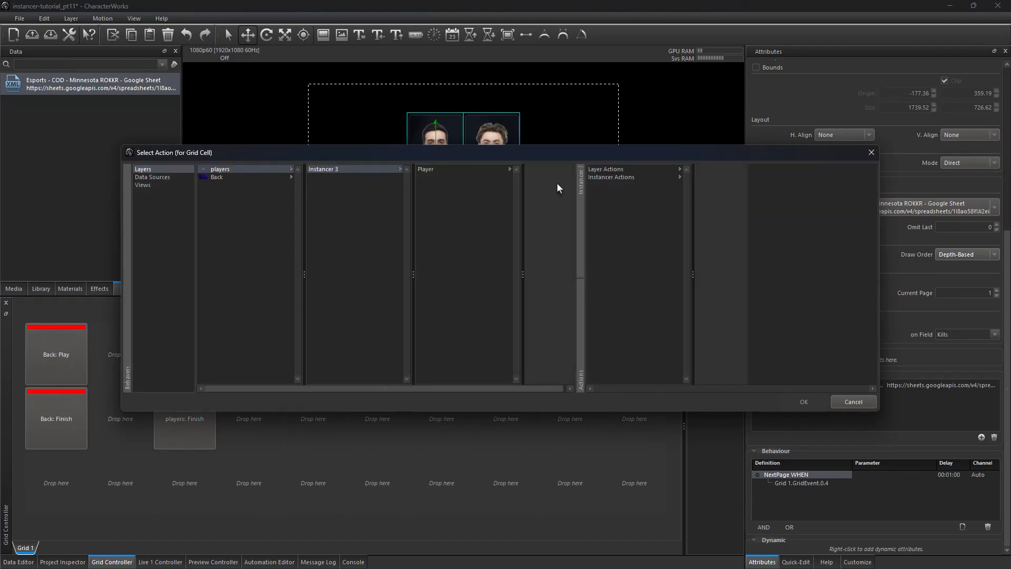
left_click(618, 179)
left_click(726, 178)
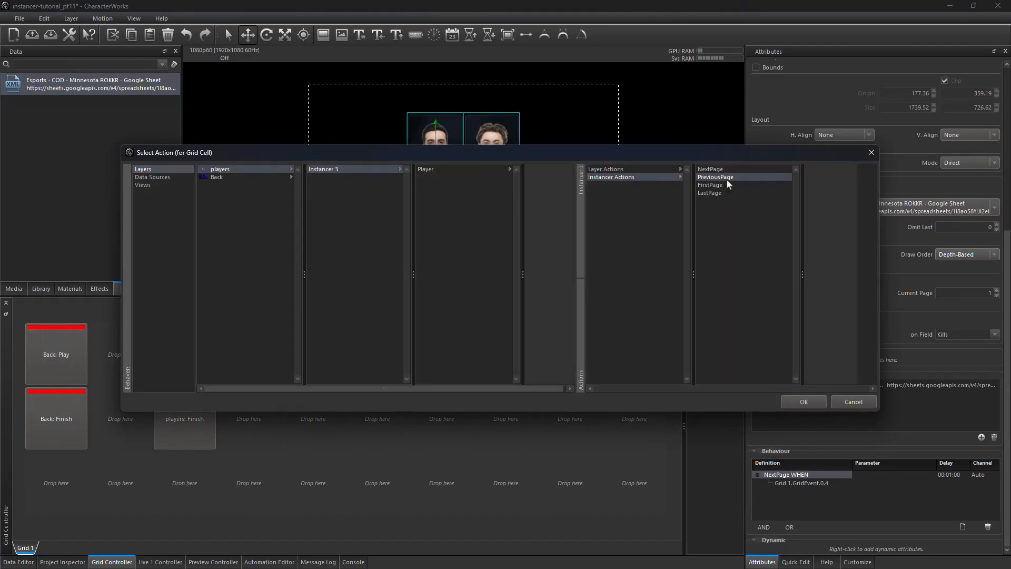
left_click(804, 402)
Step: Add a players FinishAndRestart action to the PreviousPage button
right_click(260, 348)
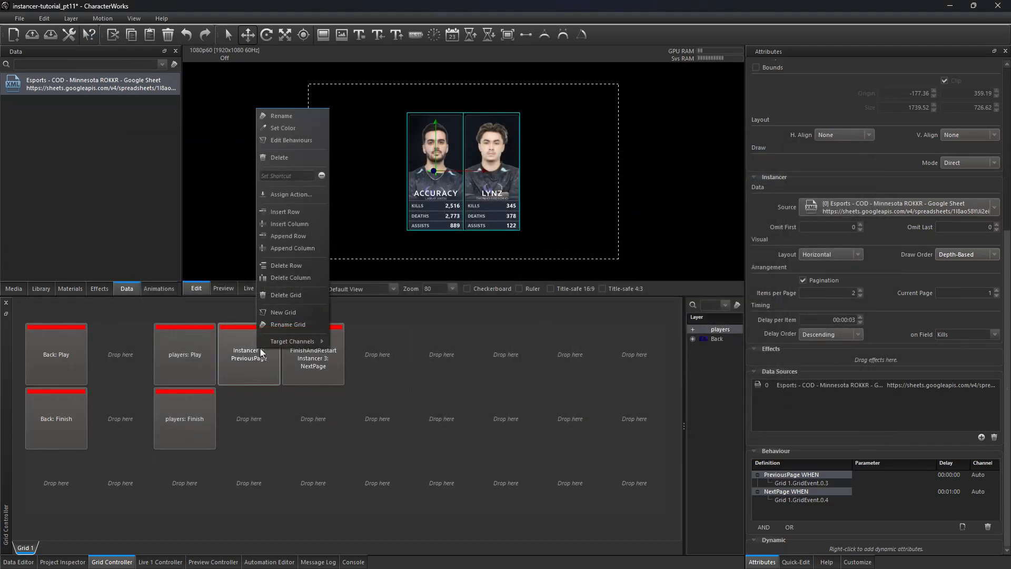
left_click(304, 198)
left_click(232, 169)
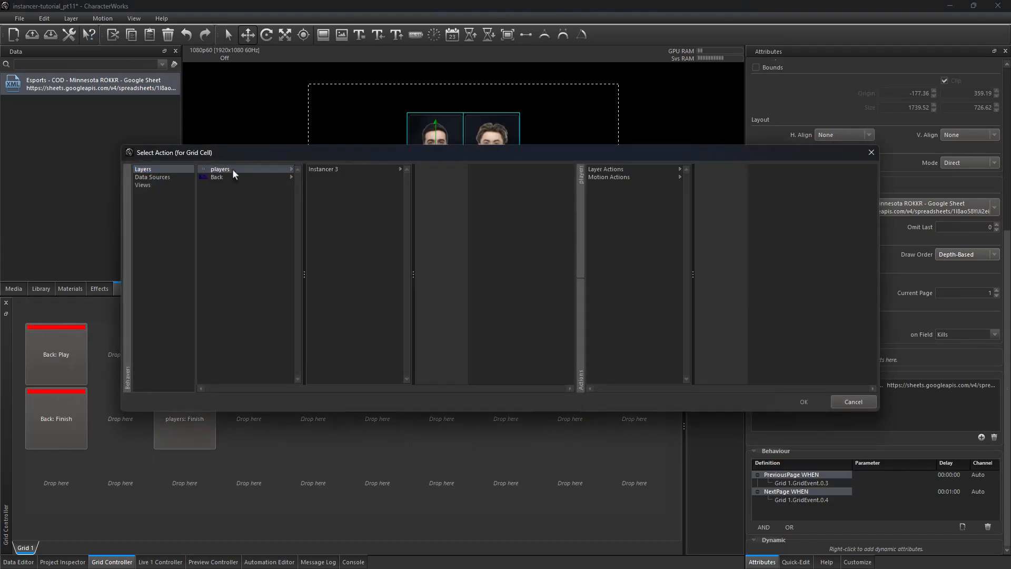
left_click(620, 177)
left_click(722, 216)
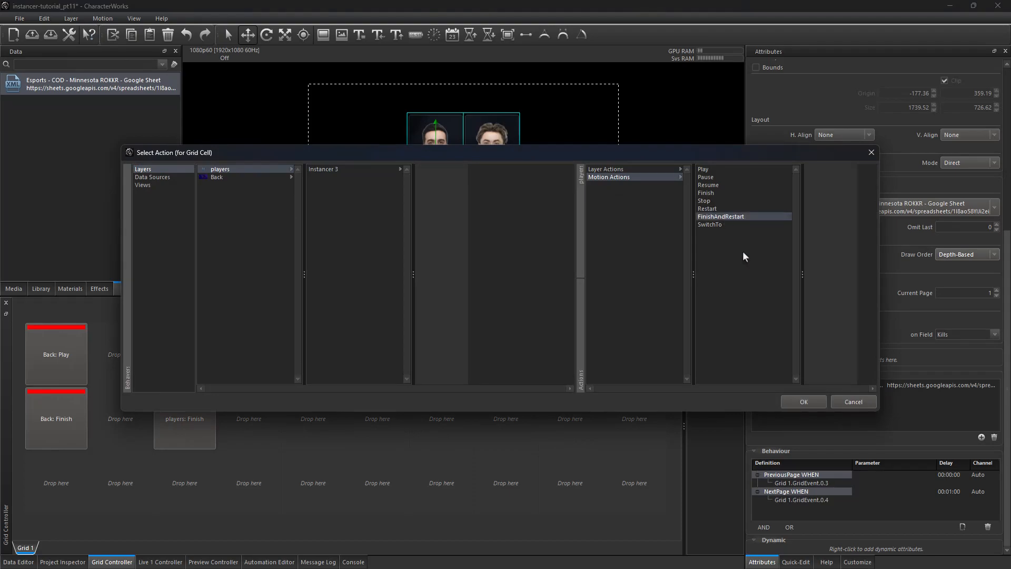
left_click(803, 402)
Step: Edit the PreviousPage button's behaviours and set the PreviousPage action's delay to 00:01:00
right_click(262, 345)
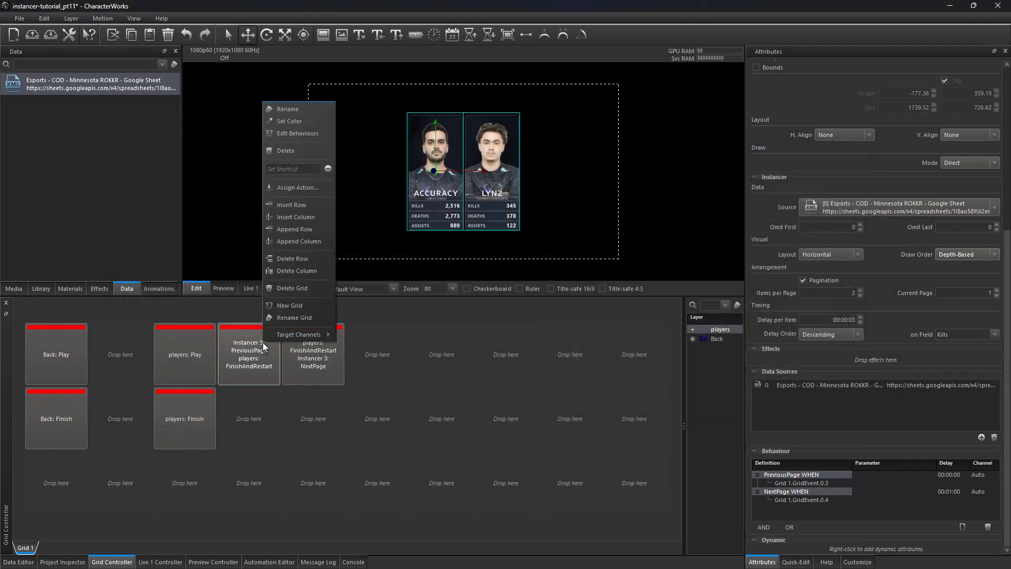
left_click(299, 134)
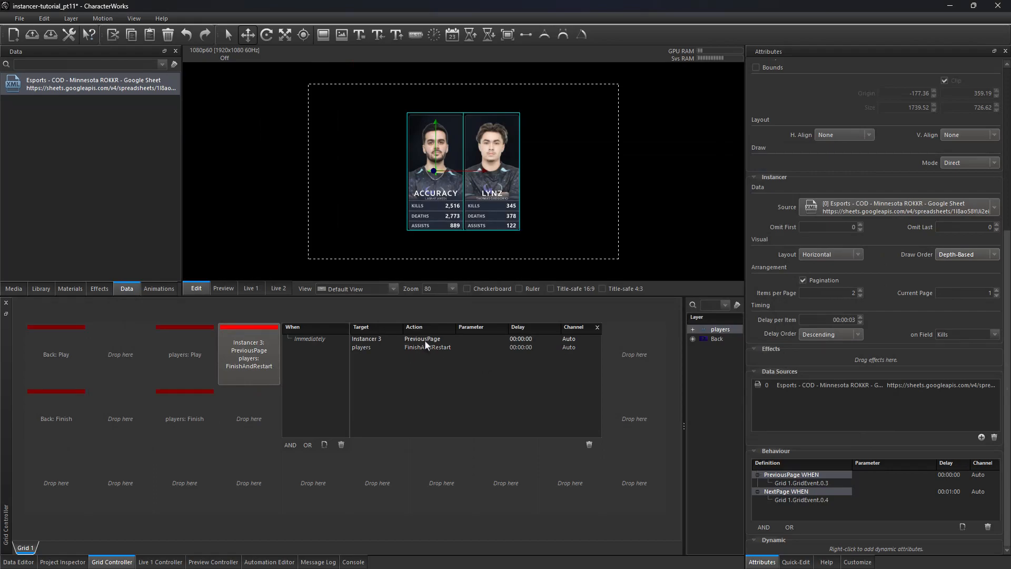
double_click(525, 341)
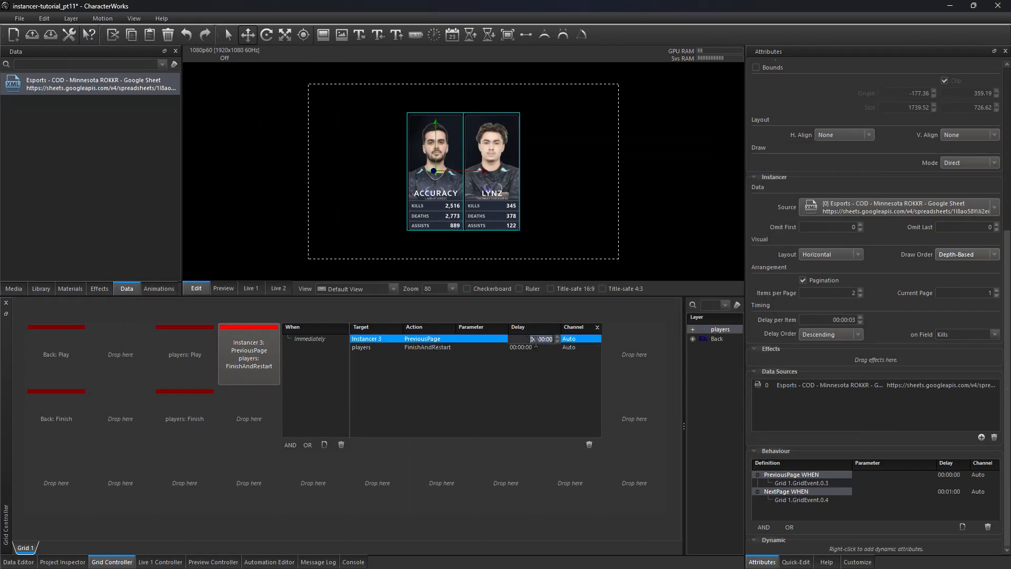
left_click(543, 339)
type("1")
key("Return")
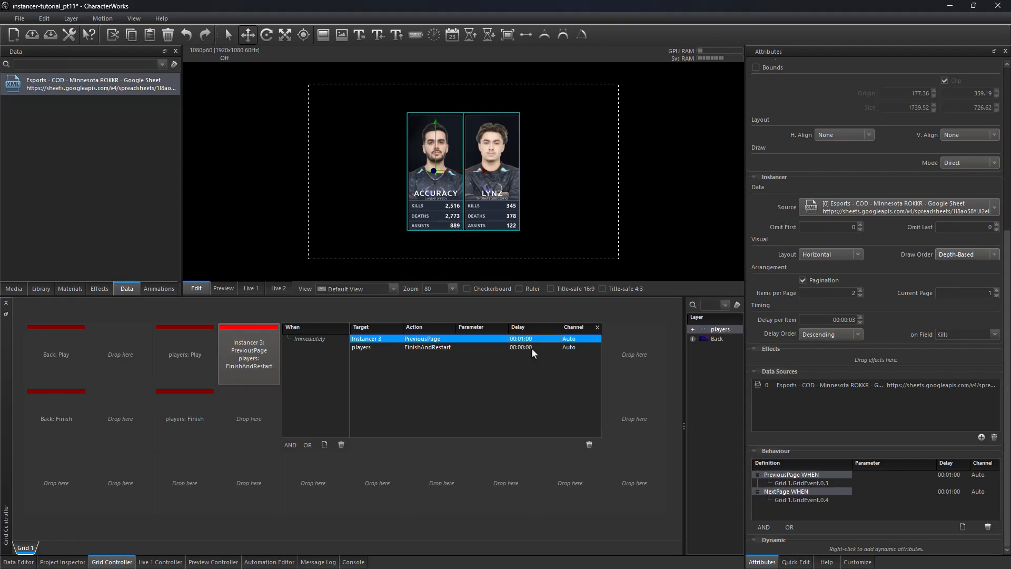
left_click(478, 482)
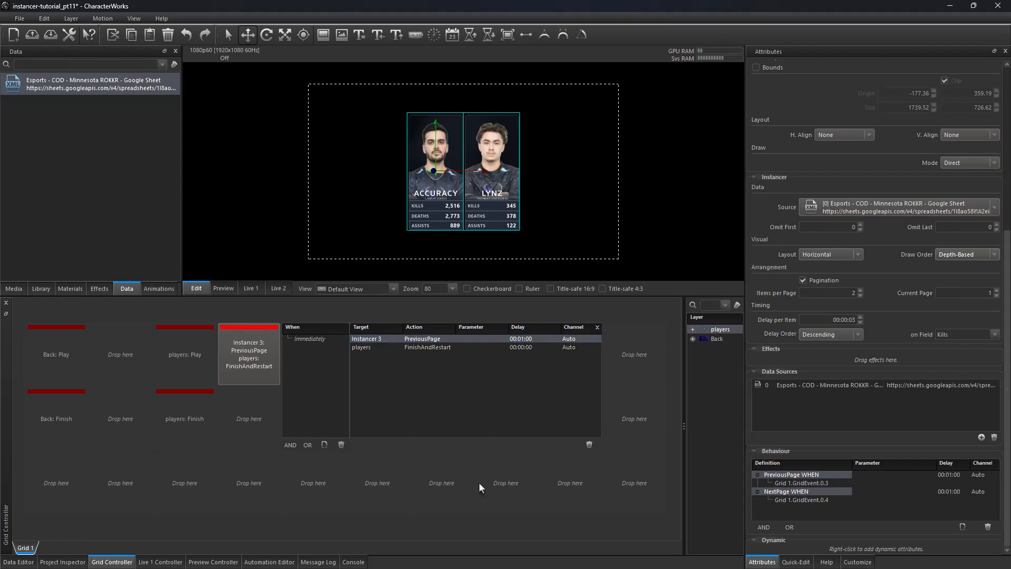
Step: Rename the two paging buttons to Next Page and Prev Page
right_click(324, 362)
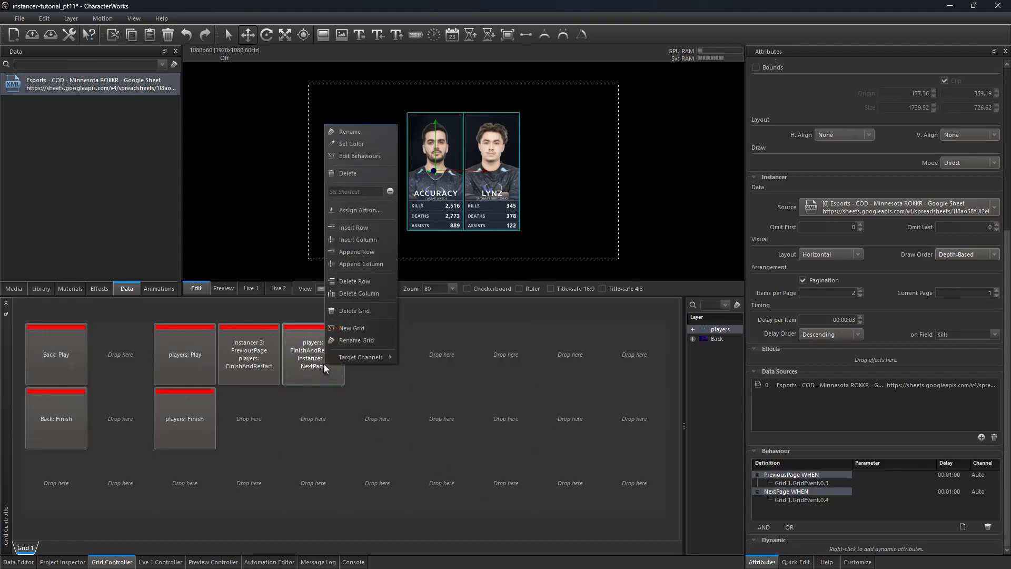
left_click(362, 136)
type("Next Pag")
key("Return")
right_click(249, 361)
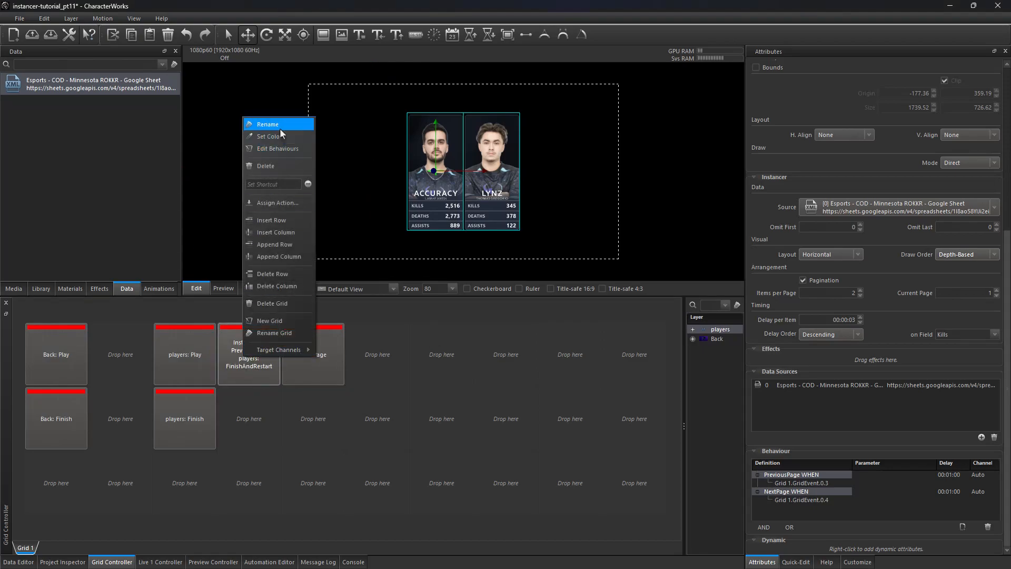
left_click(274, 137)
type("Prev Page")
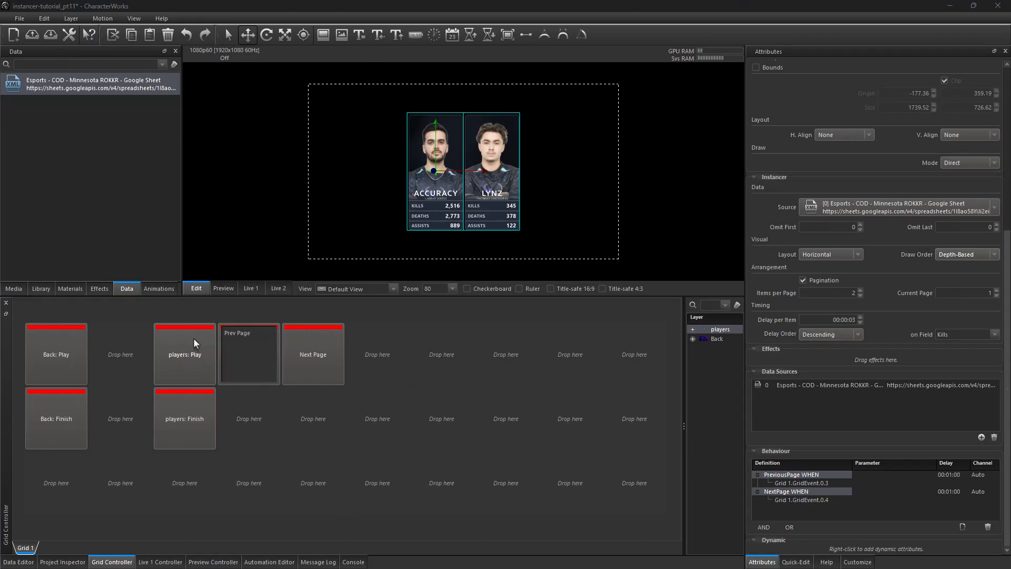
key("Return")
Step: Test on Live 1 by playing players, paging forward with Next Page, and finishing players
left_click(253, 289)
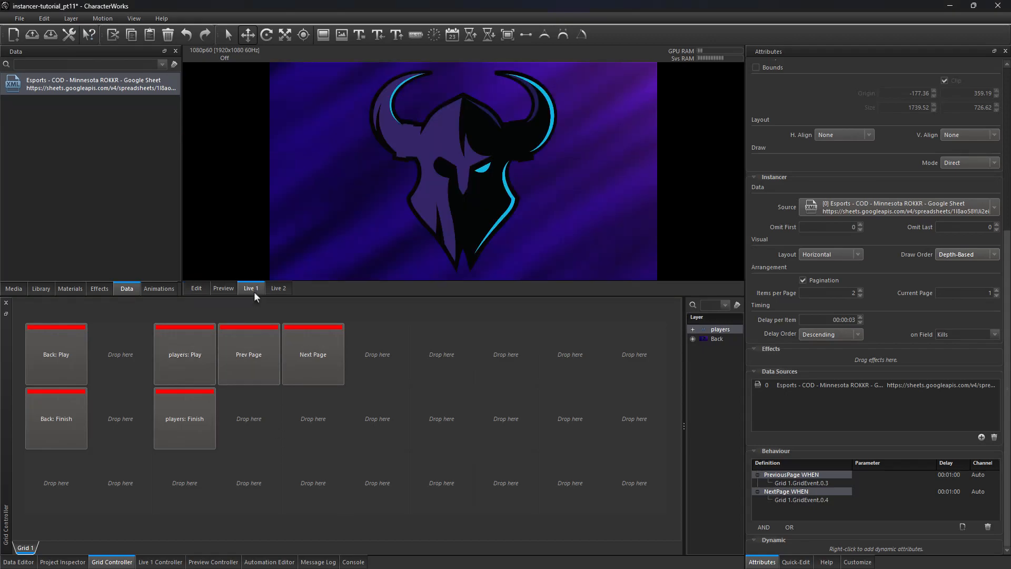
left_click(202, 371)
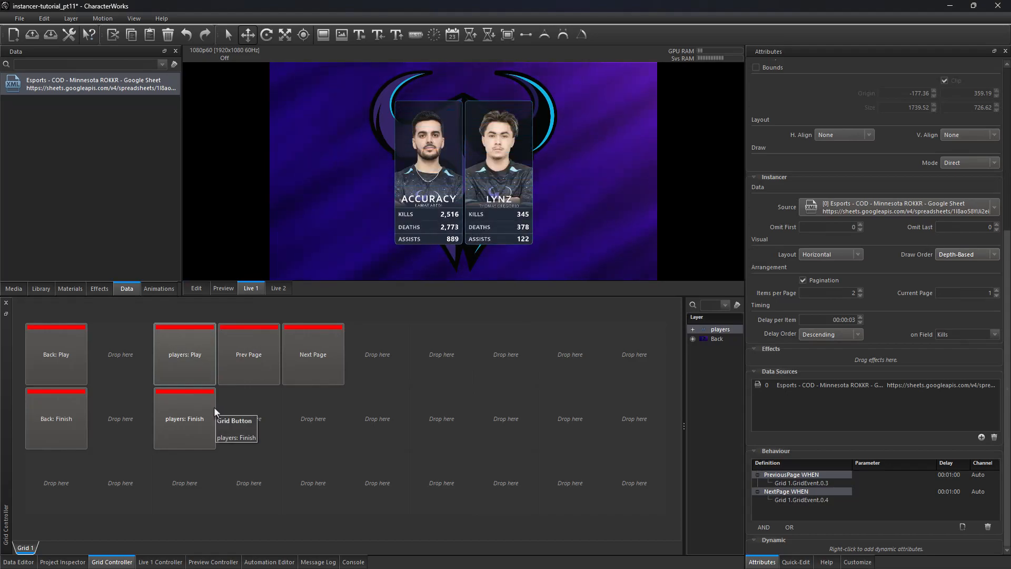
left_click(317, 354)
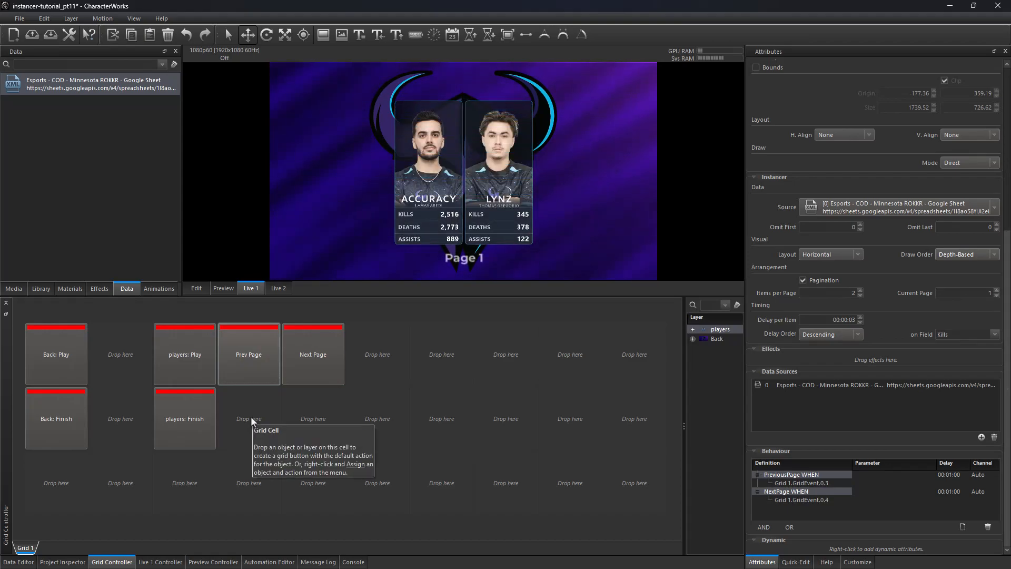
left_click(313, 371)
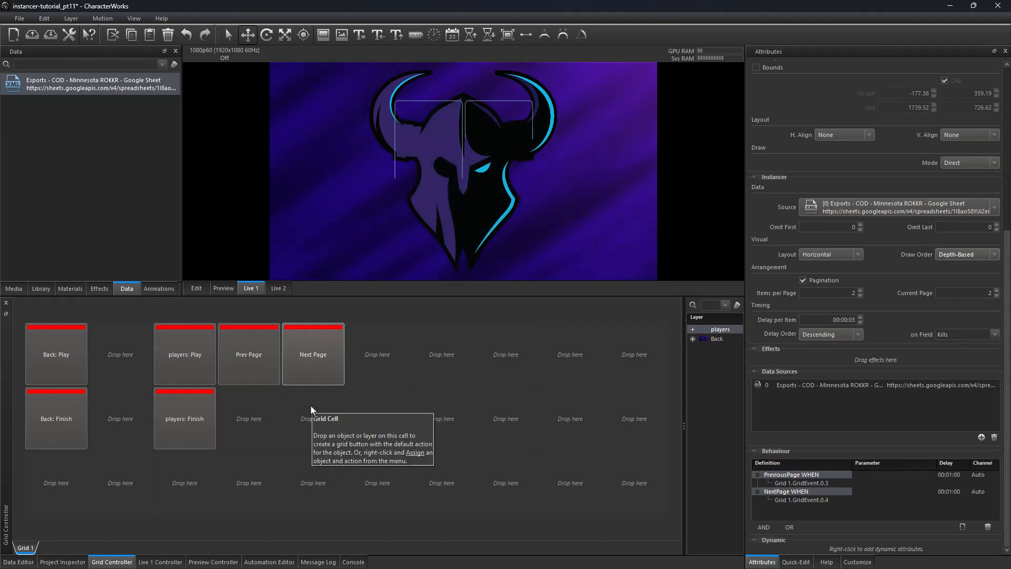
left_click(188, 419)
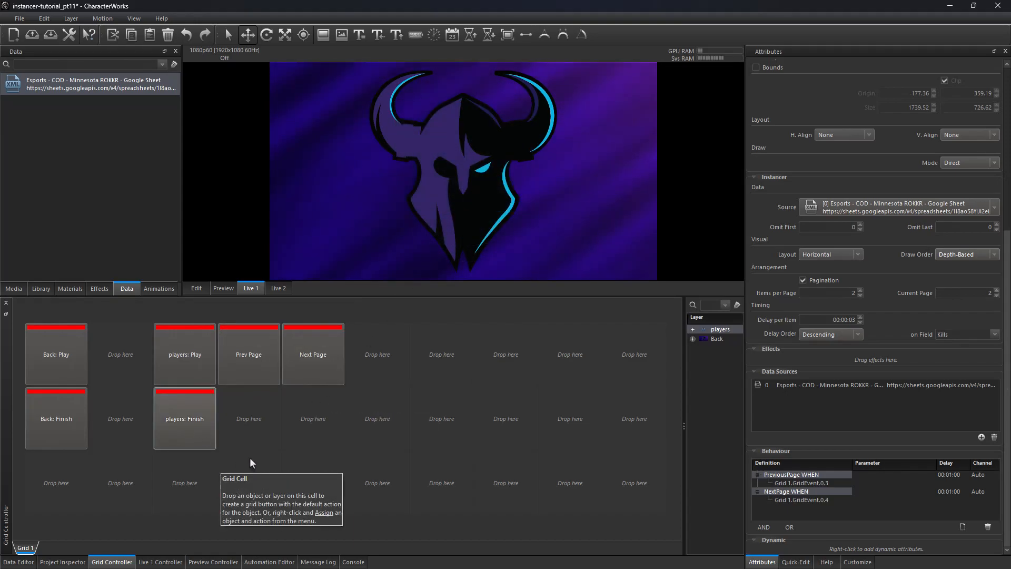
Step: Play the players cards on Live 1 and finish them again
left_click(193, 365)
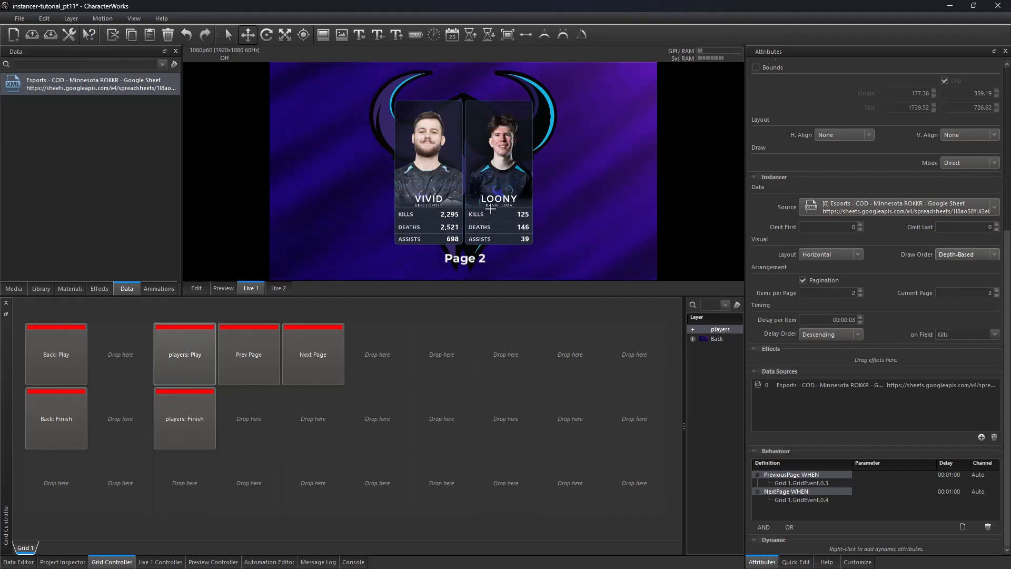
left_click(186, 437)
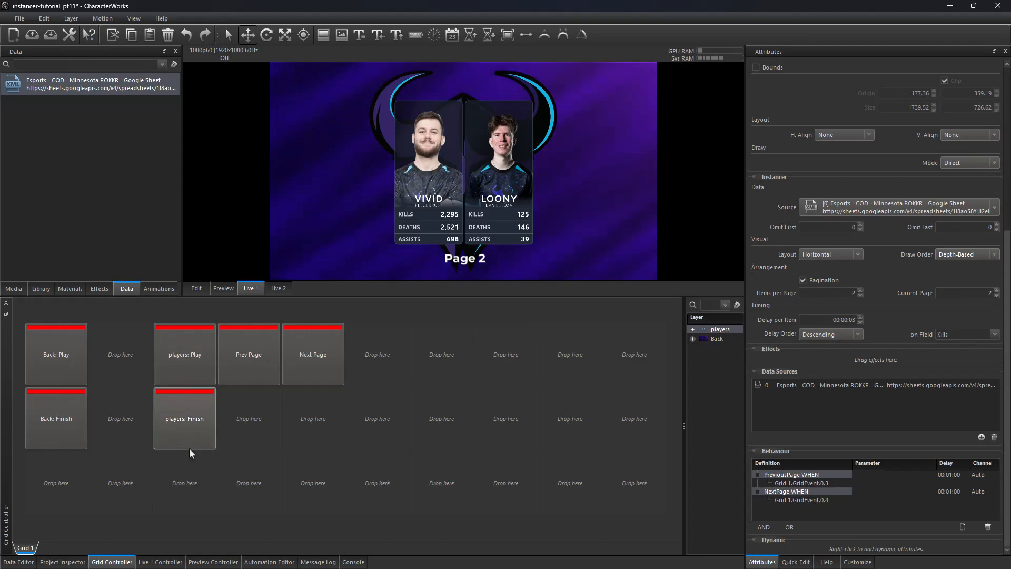
Step: Assign the players Instancer 3 FirstPage action to the players Play button, then play it on Live 1
right_click(183, 364)
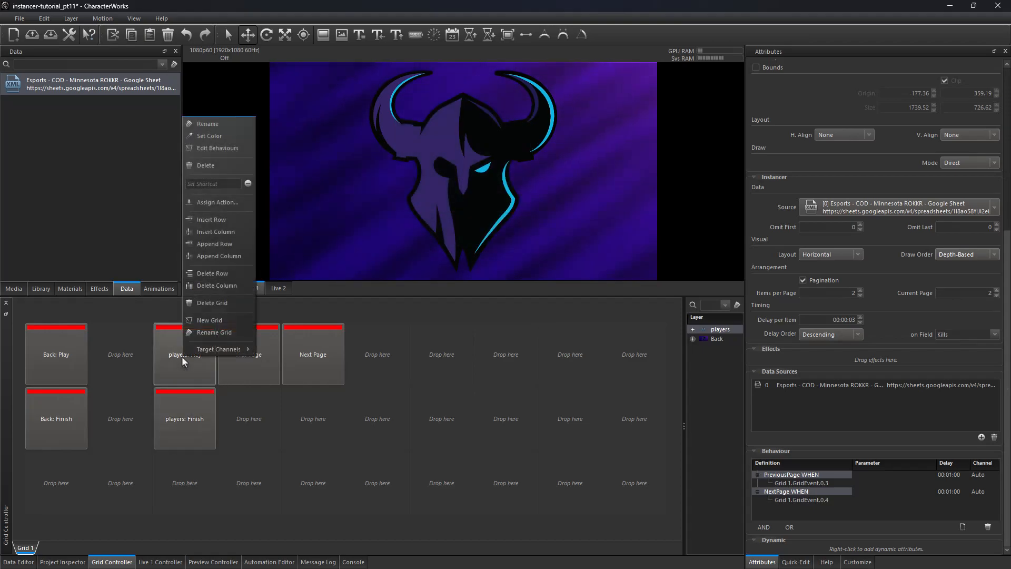
left_click(209, 202)
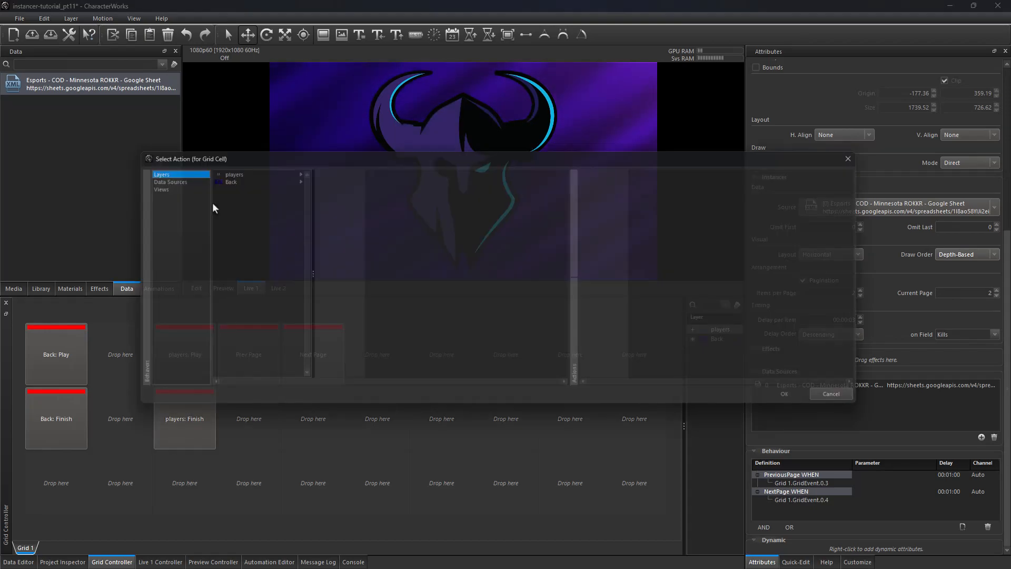
left_click(243, 169)
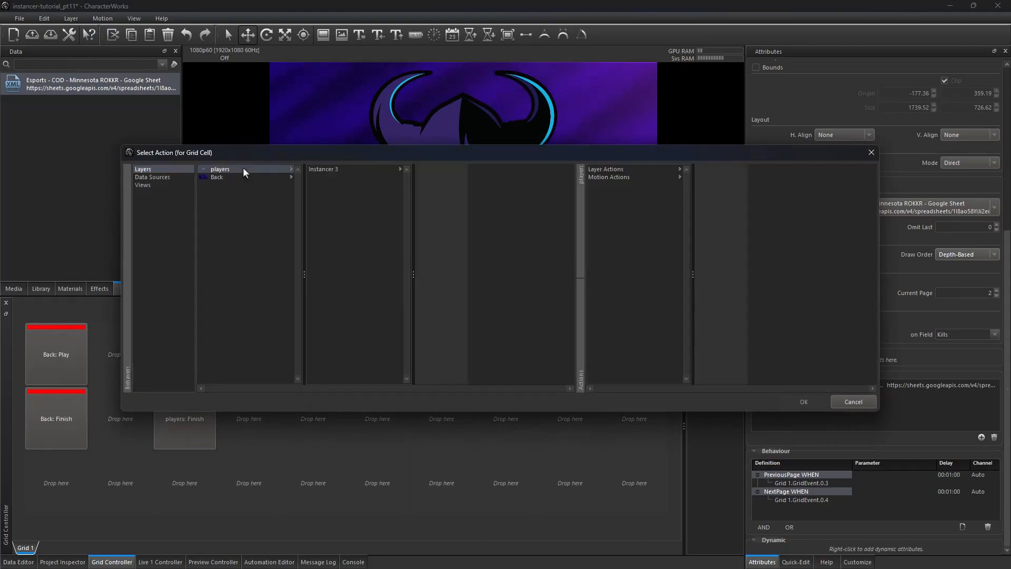
left_click(348, 170)
left_click(627, 178)
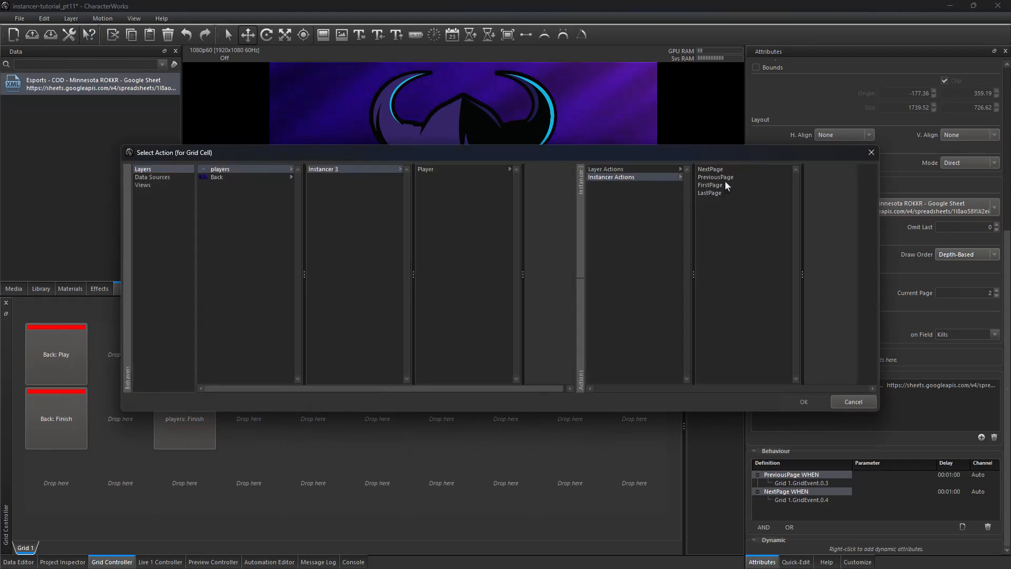
left_click(705, 188)
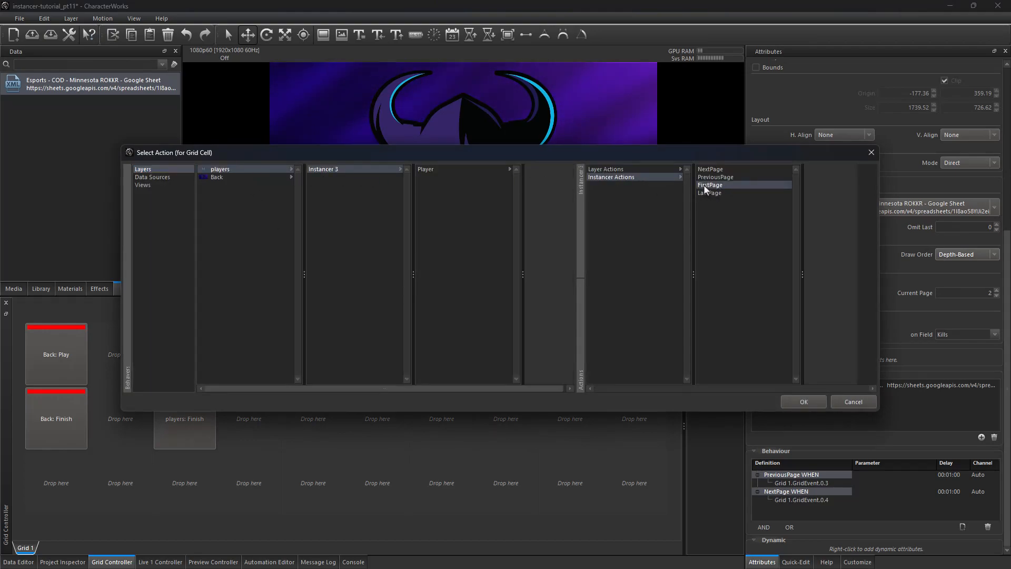
left_click(802, 402)
left_click(203, 380)
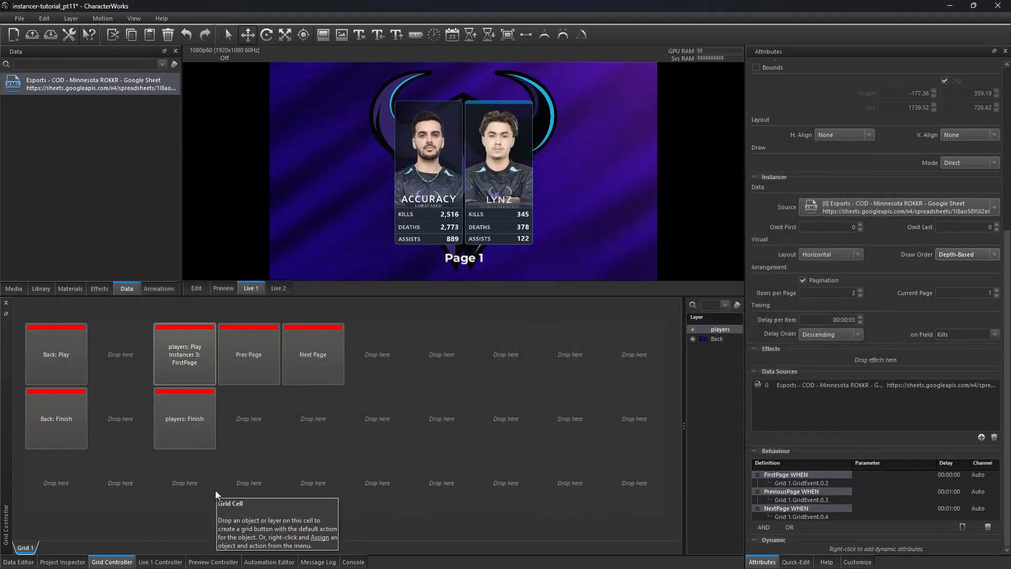